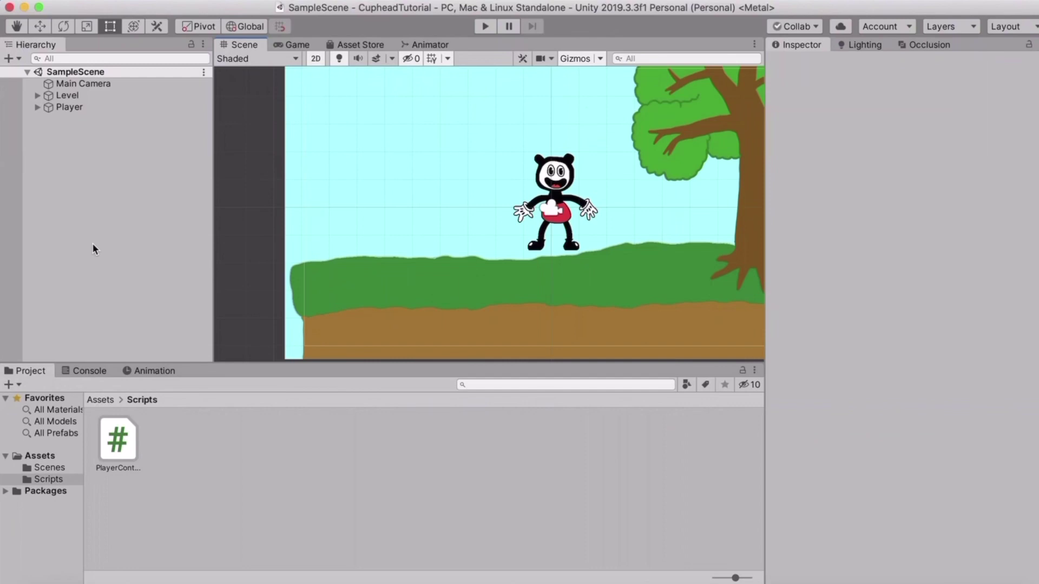
Go up from Assets > Scripts to the top-level Assets folder in the Project panel.
click(99, 400)
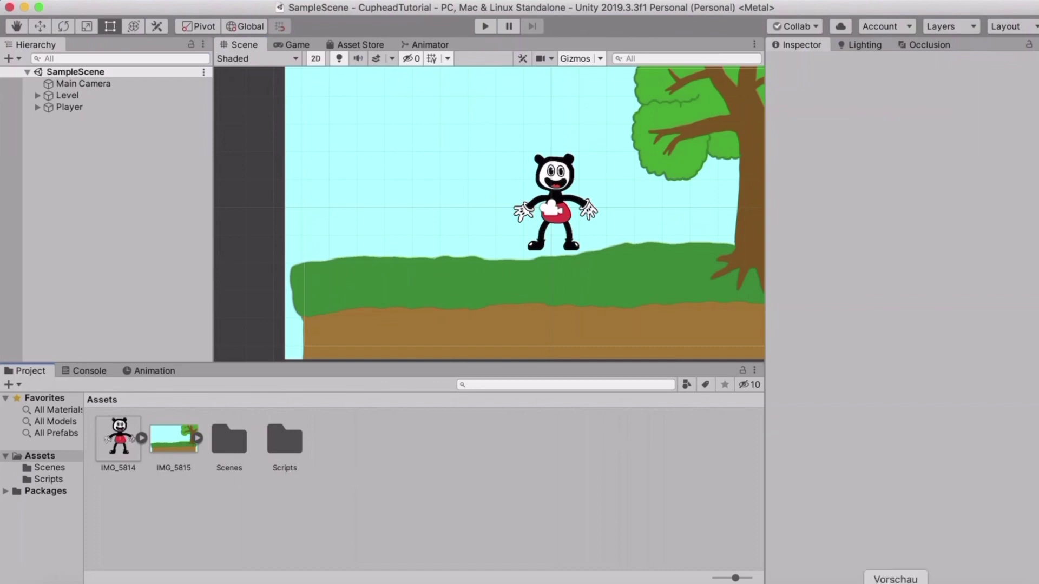
Drag IMG_5855–IMG_5862.PNG from Finder's Downloads into Unity's Assets, then close Finder.
click(943, 581)
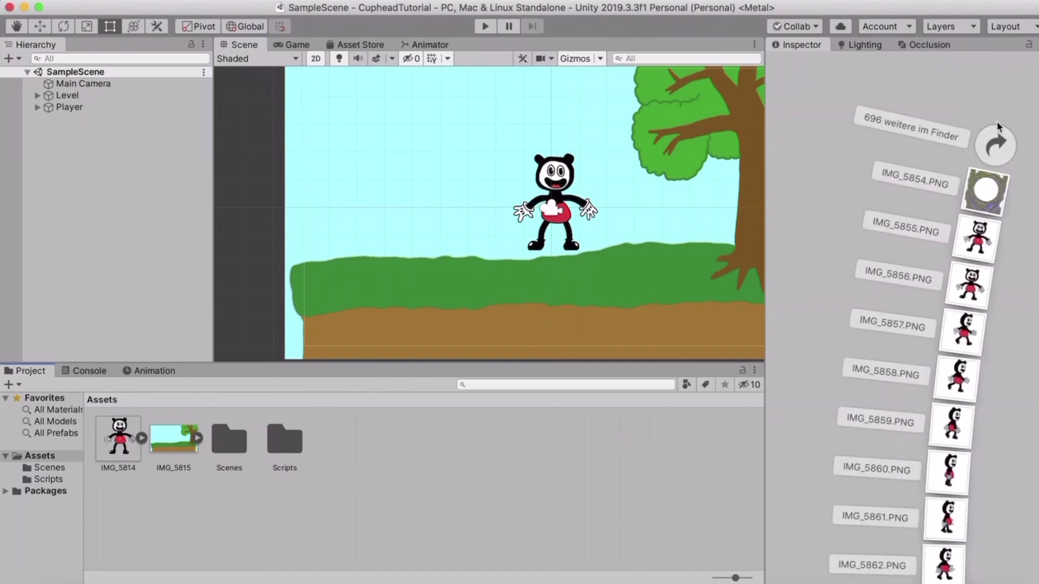
click(996, 144)
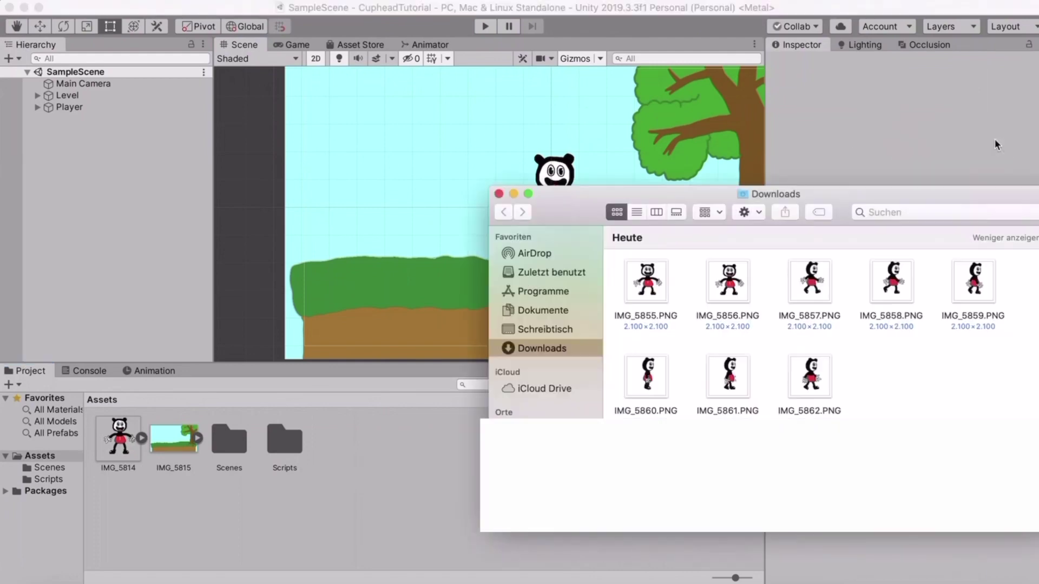
click(819, 385)
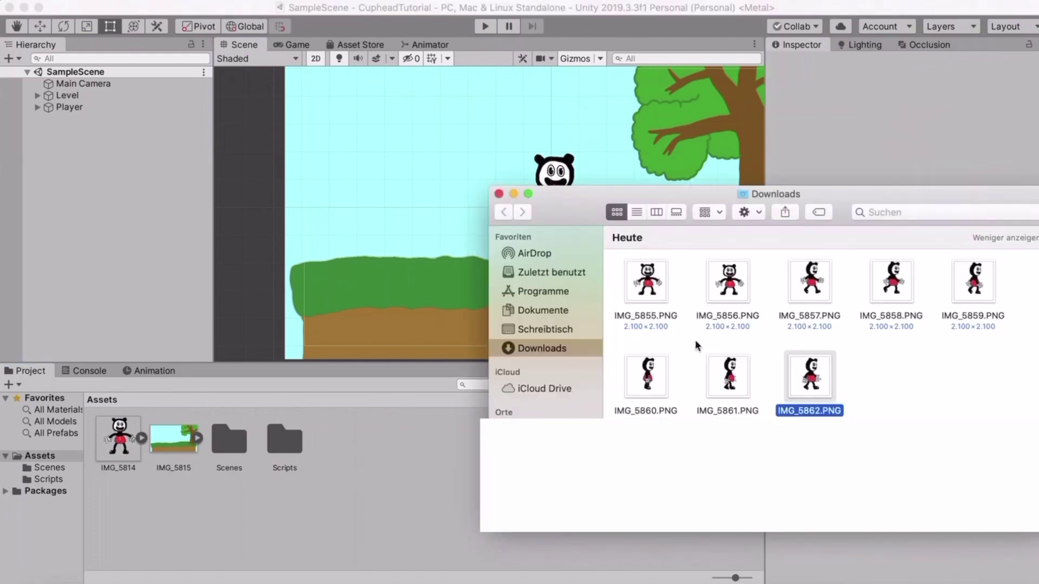
super+click(718, 368)
super+click(640, 387)
super+click(965, 284)
super+click(905, 287)
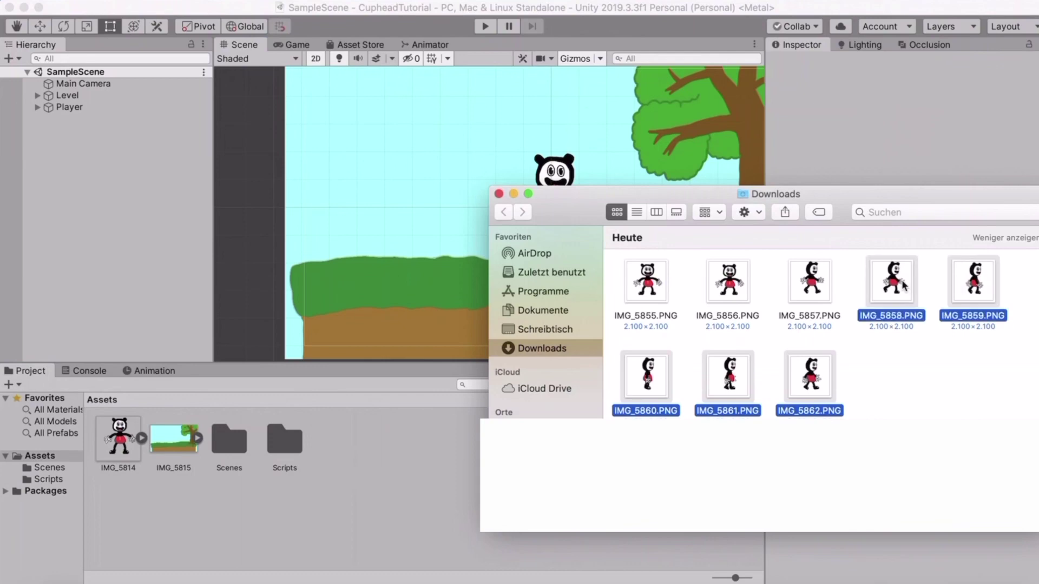
super+click(819, 283)
super+click(731, 289)
super+click(664, 287)
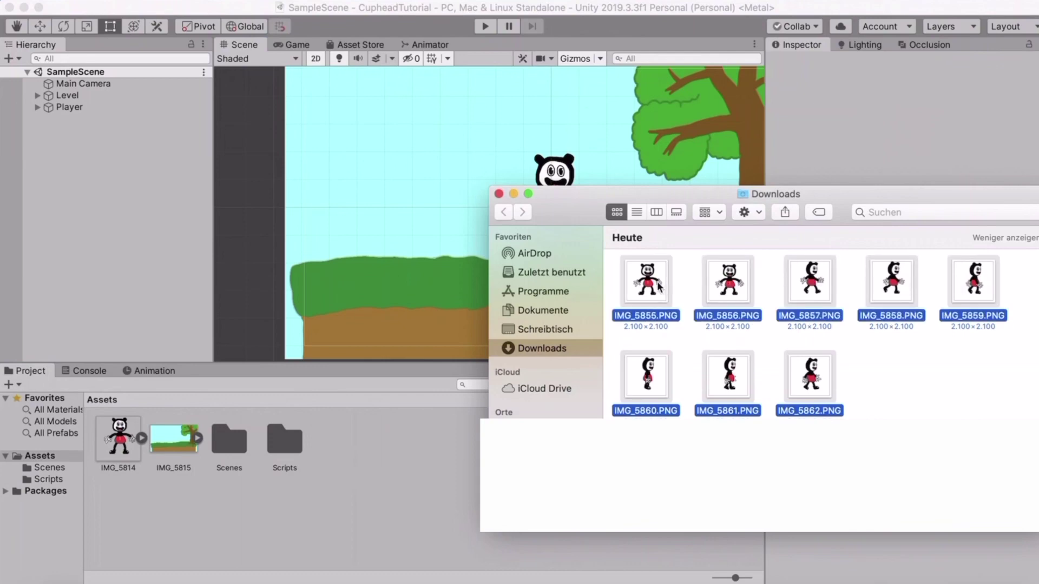
drag(660, 287, 408, 495)
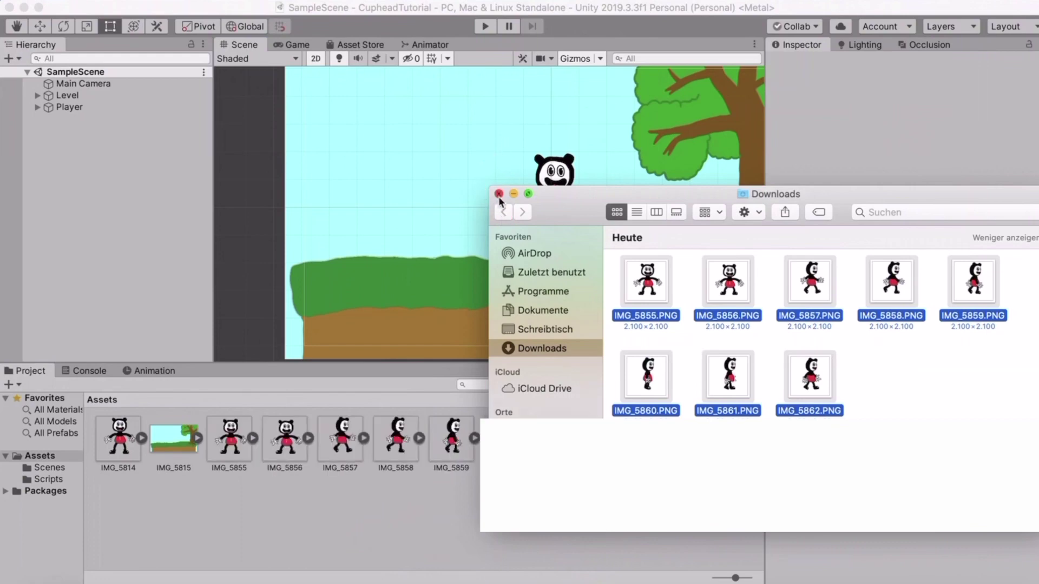
click(498, 194)
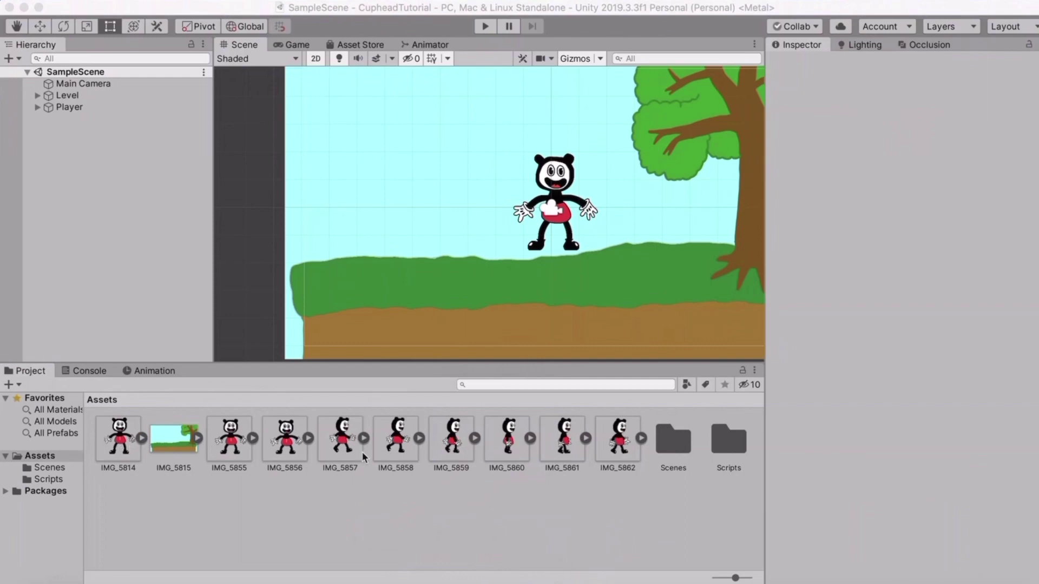
Create a new folder named Sprites in Assets.
right_click(486, 514)
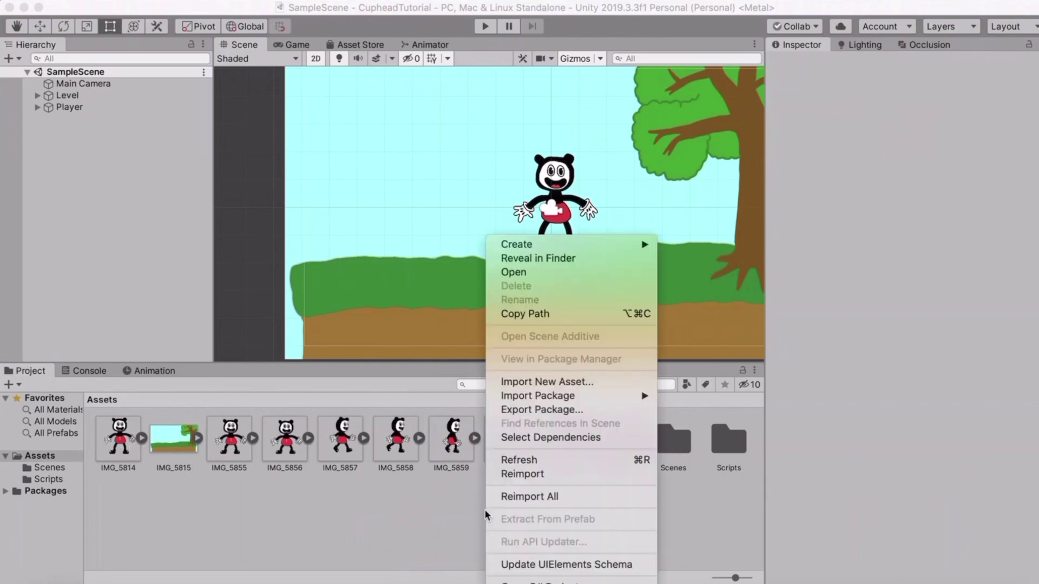
click(419, 513)
right_click(419, 513)
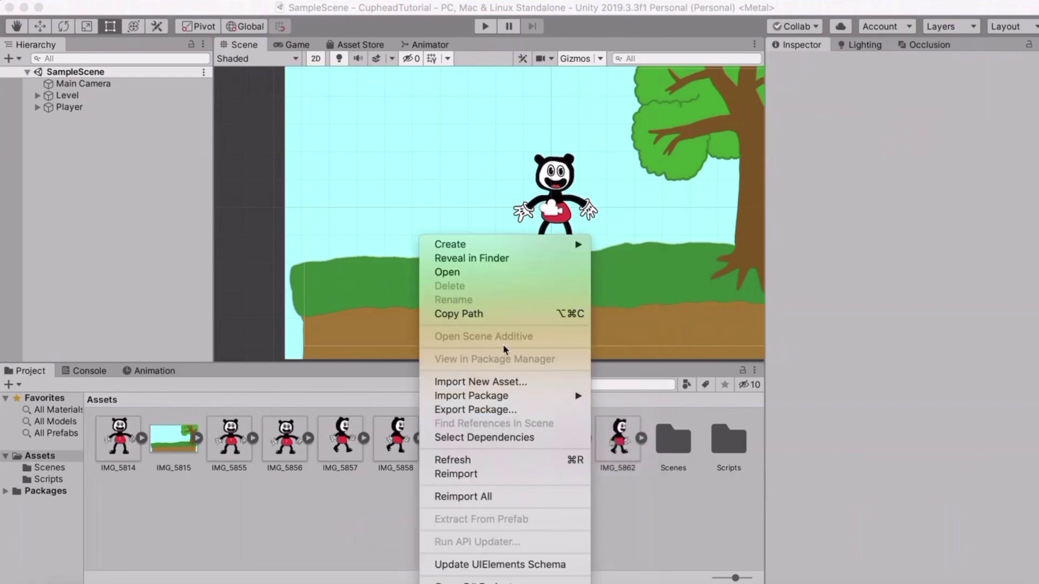
mouse_move(475, 248)
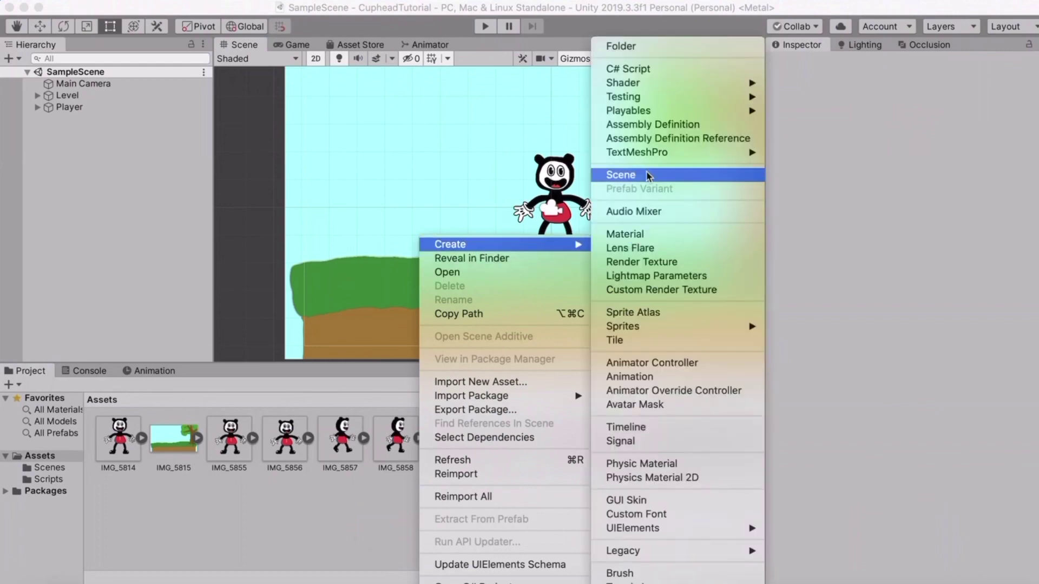
click(625, 45)
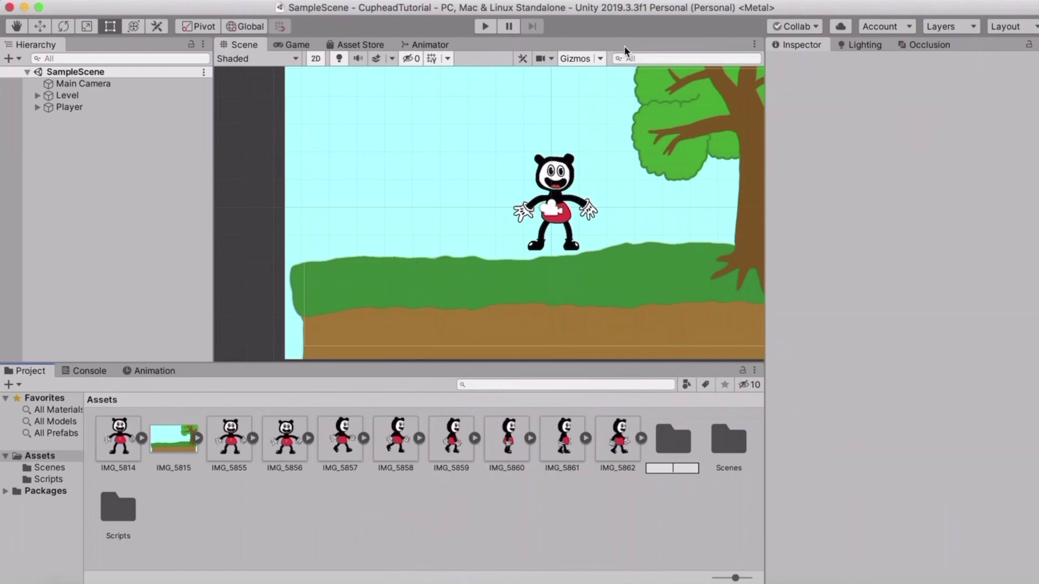
text(Sprites)
key(Return)
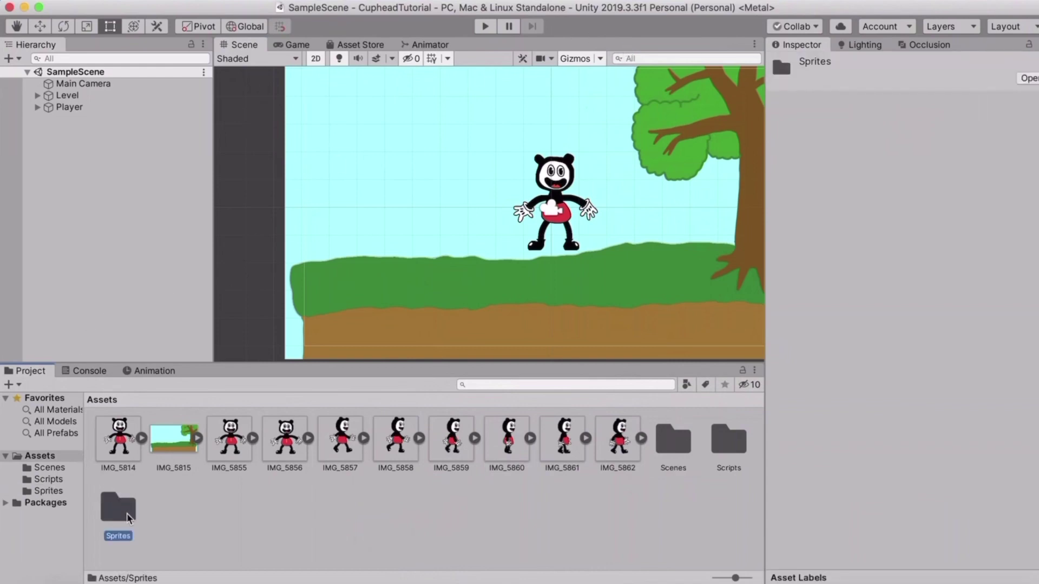
Move all ten images, IMG_5814 through IMG_5862, into the Sprites folder.
click(124, 441)
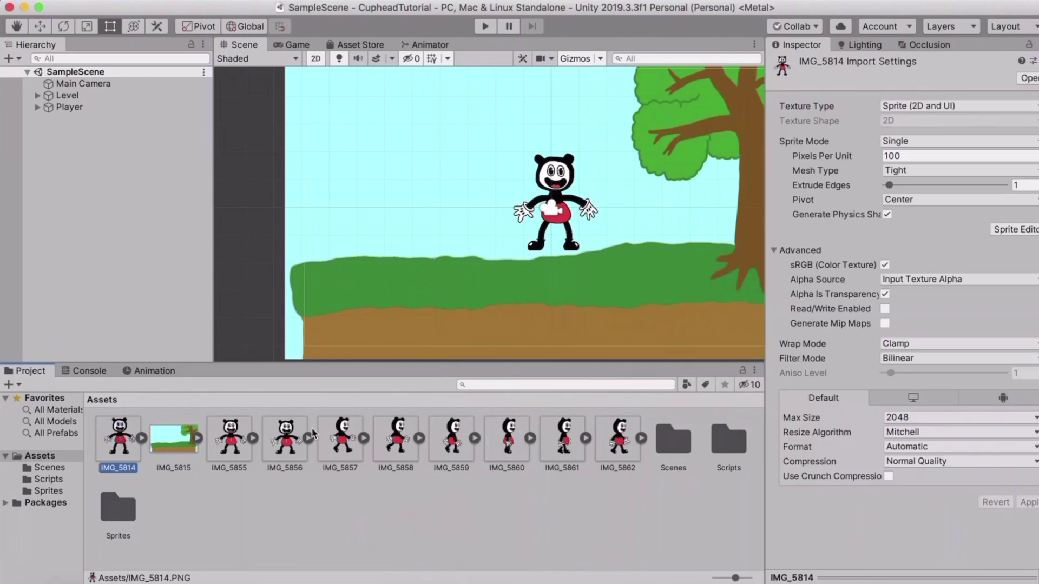
shift+click(600, 449)
drag(151, 441, 118, 511)
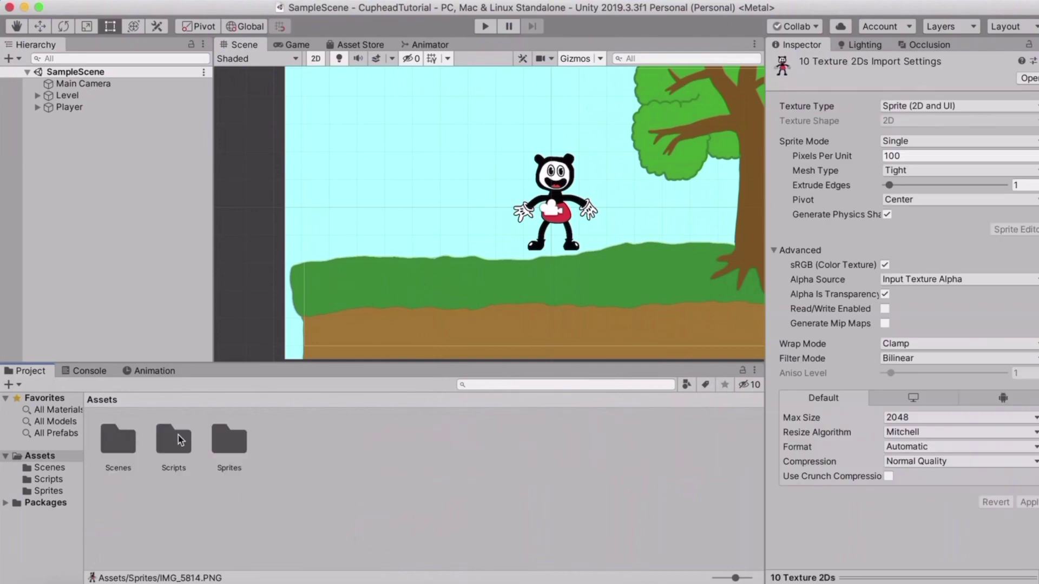
Inside the Sprites folder, create a subfolder named Idle.
double_click(225, 441)
right_click(229, 503)
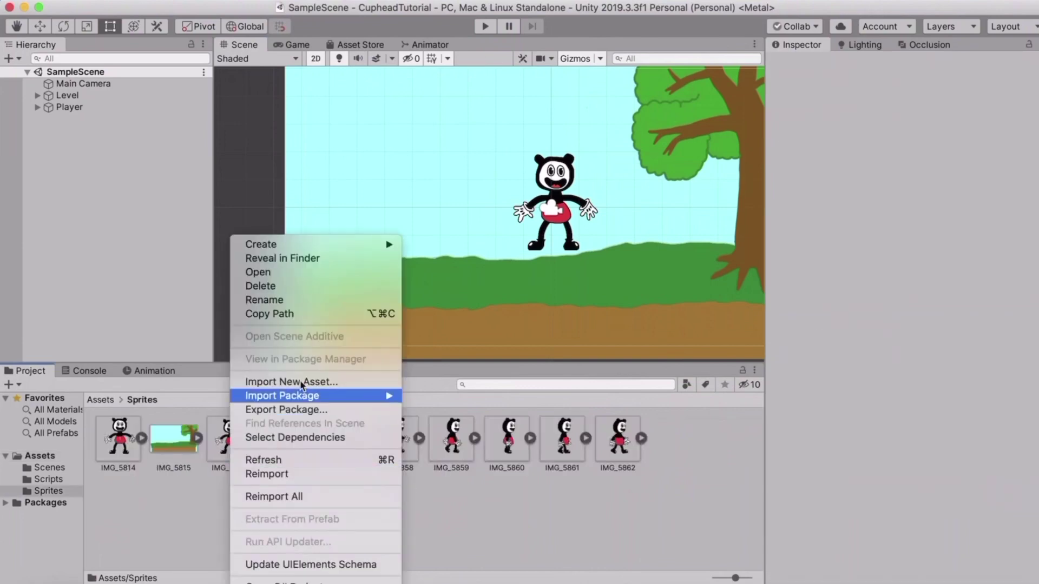
mouse_move(279, 246)
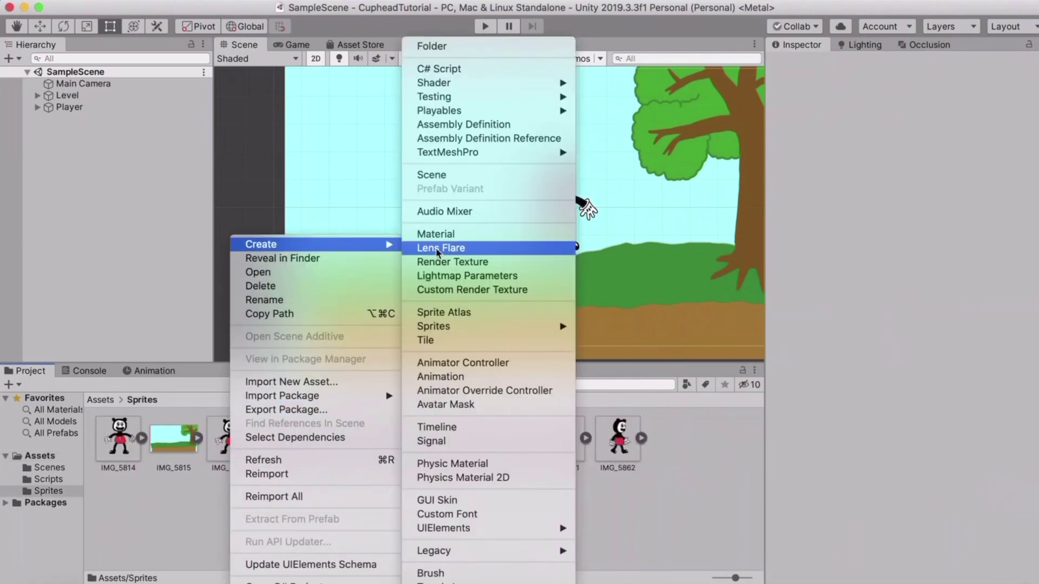
click(436, 47)
key(BackSpace)
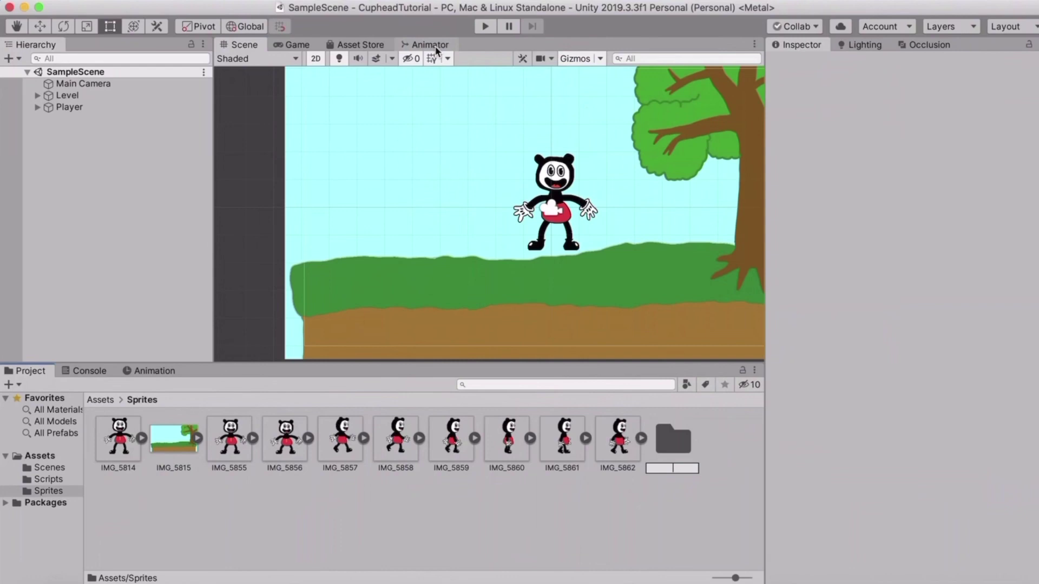
text(Idle)
key(Return)
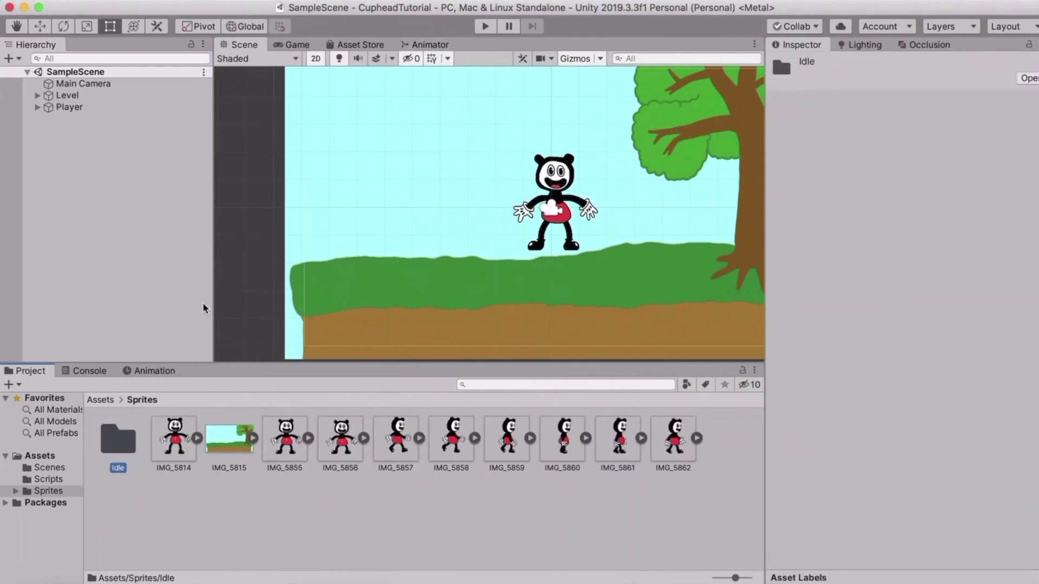
Create a second subfolder named Run inside Sprites.
right_click(312, 509)
mouse_move(389, 244)
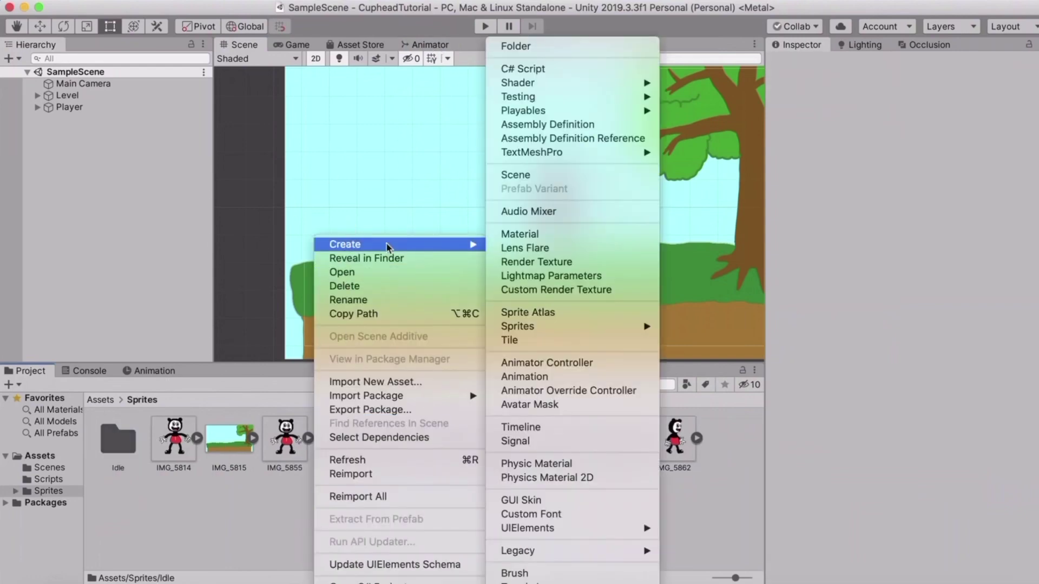
click(564, 47)
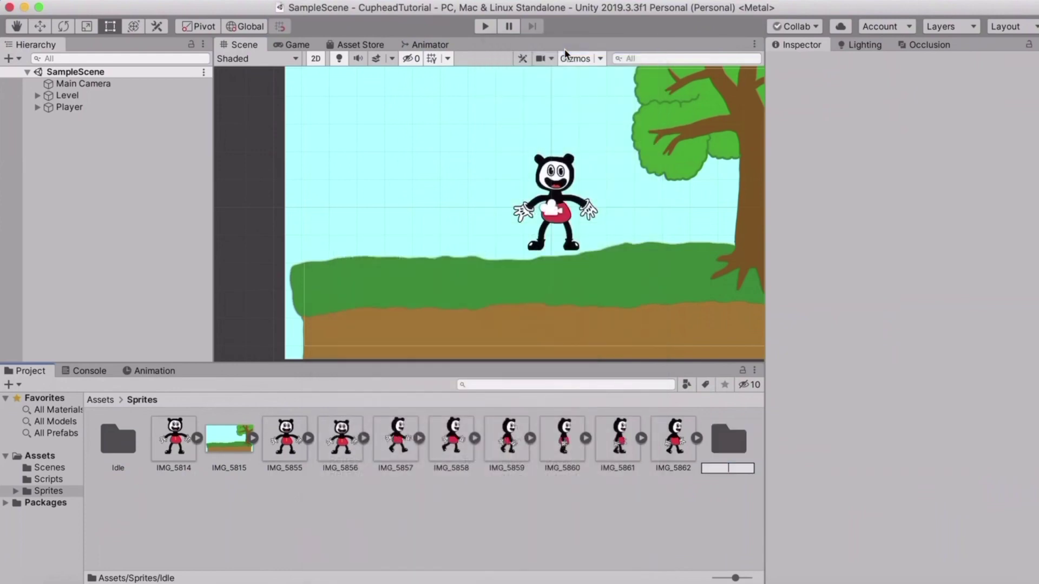
text(Run)
key(Return)
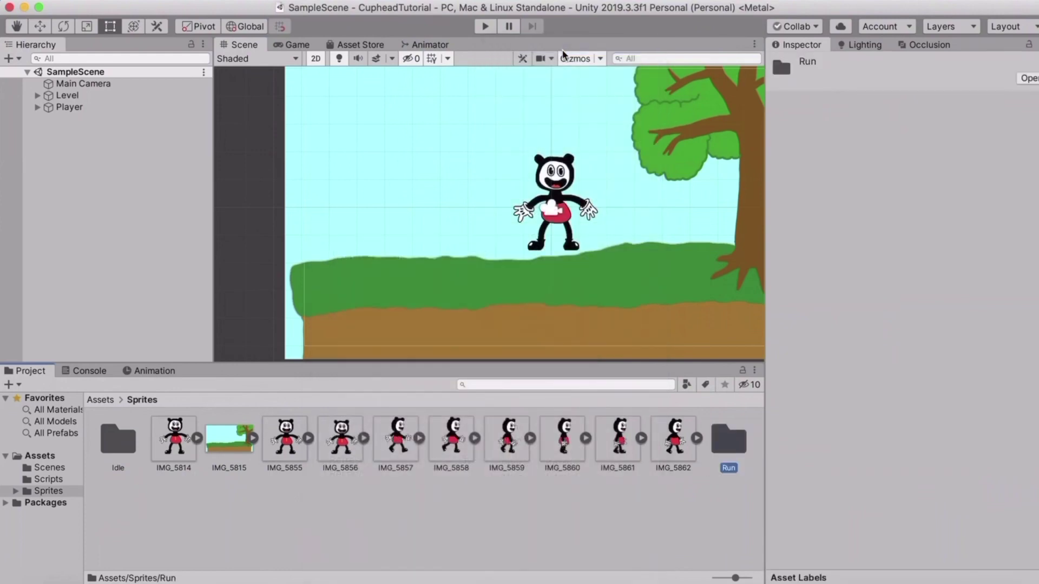
Move IMG_5814, IMG_5855 and IMG_5856 into the Idle folder.
click(174, 441)
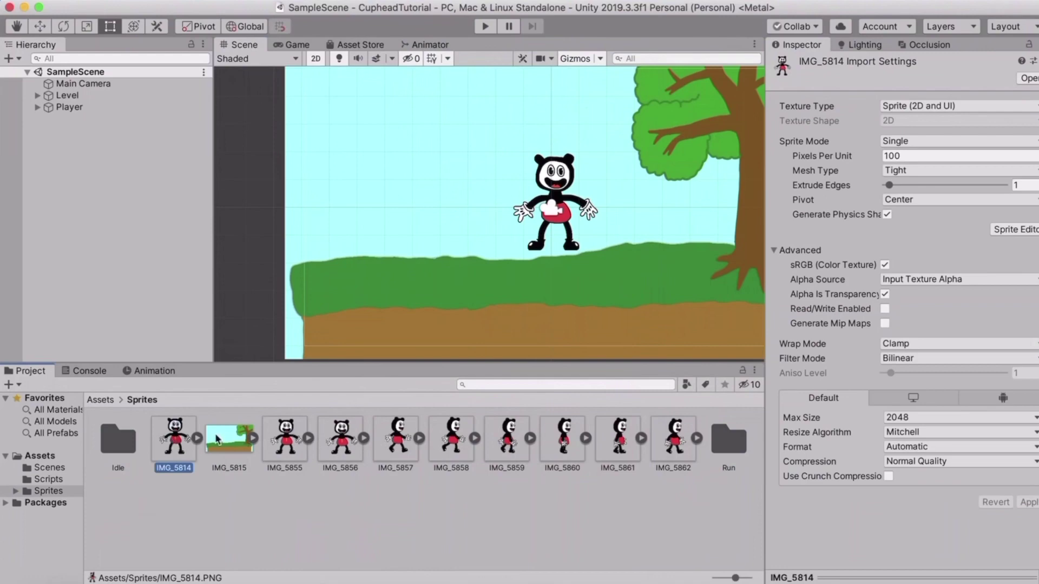
drag(149, 440, 121, 441)
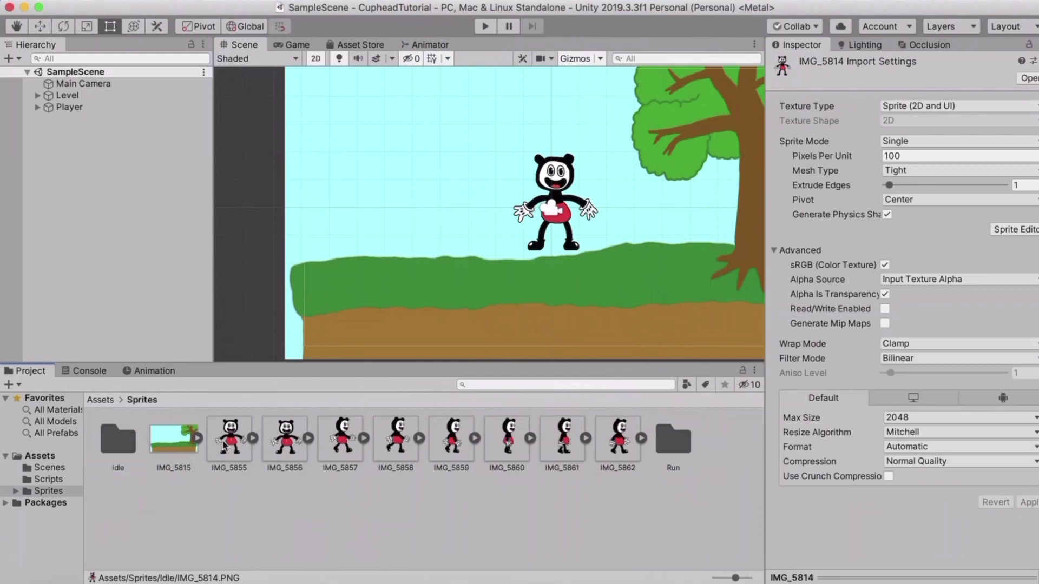
drag(230, 441, 117, 439)
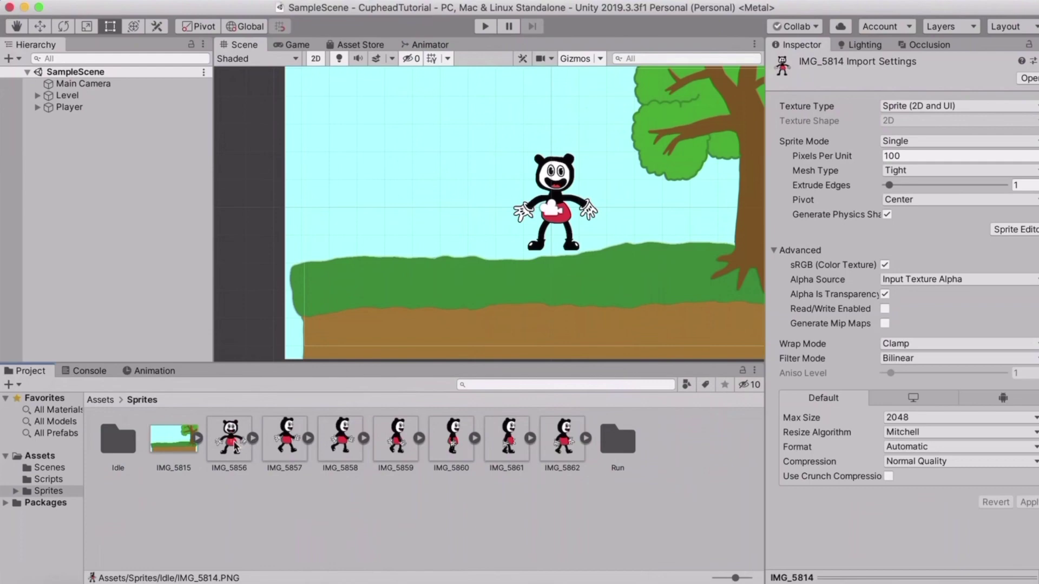
drag(229, 441, 118, 439)
Move the six running sprites IMG_5857–IMG_5862 into the Run folder.
click(230, 441)
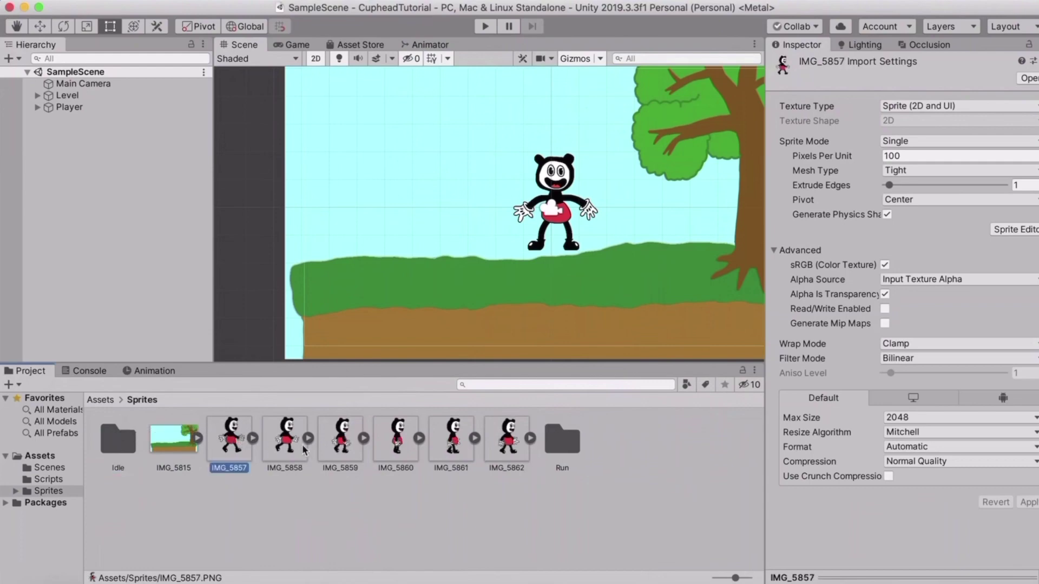
shift+click(498, 442)
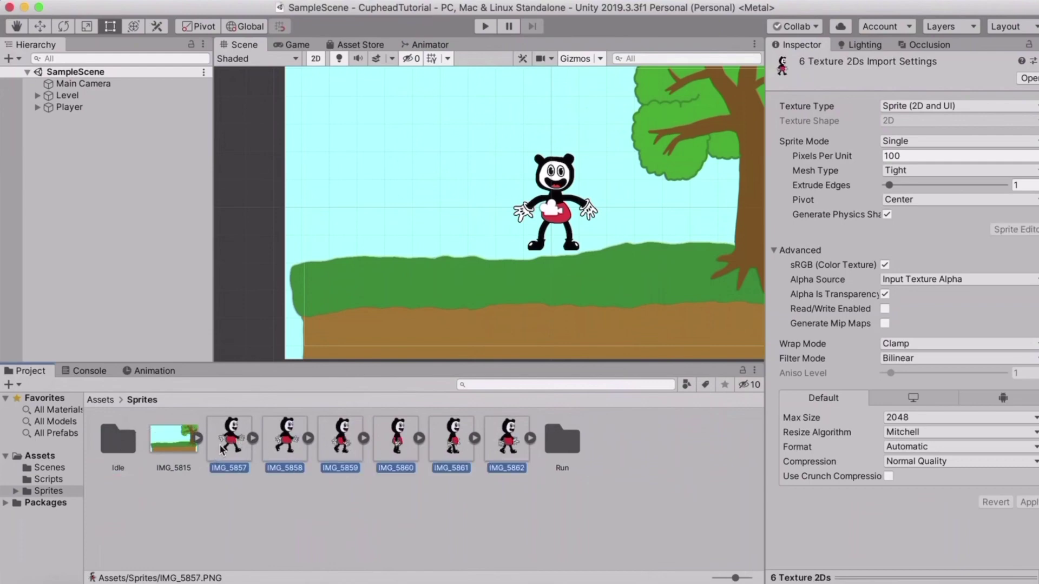
drag(220, 449, 560, 441)
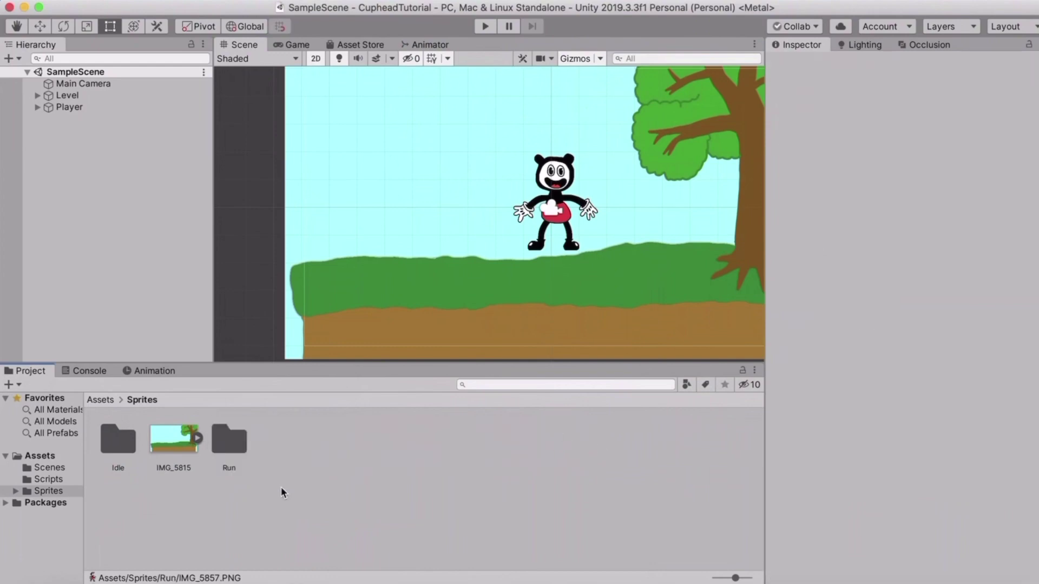
Check the contents of the Run and Idle folders, then return to Sprites.
double_click(239, 449)
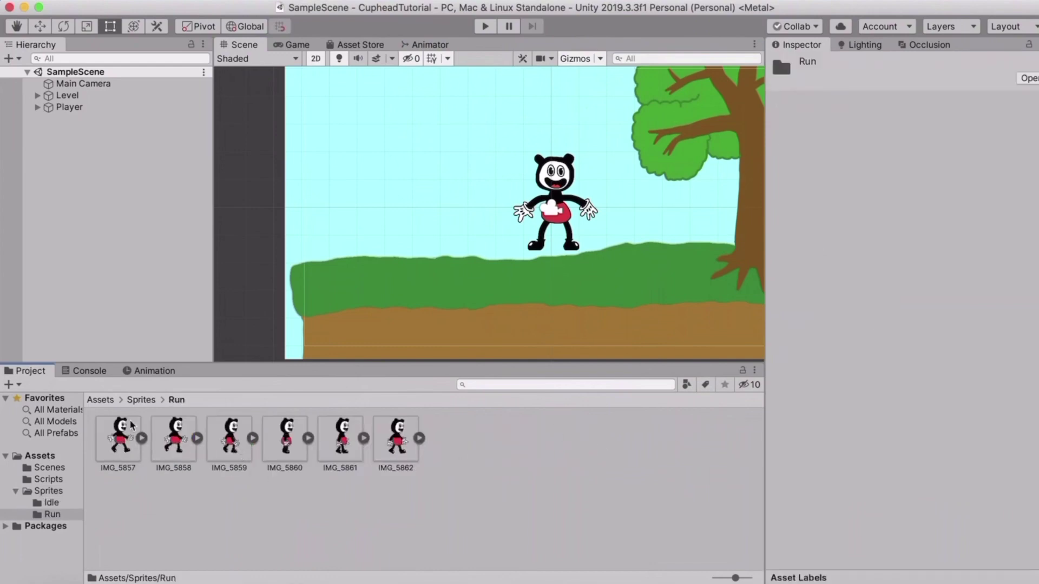
click(139, 406)
double_click(114, 449)
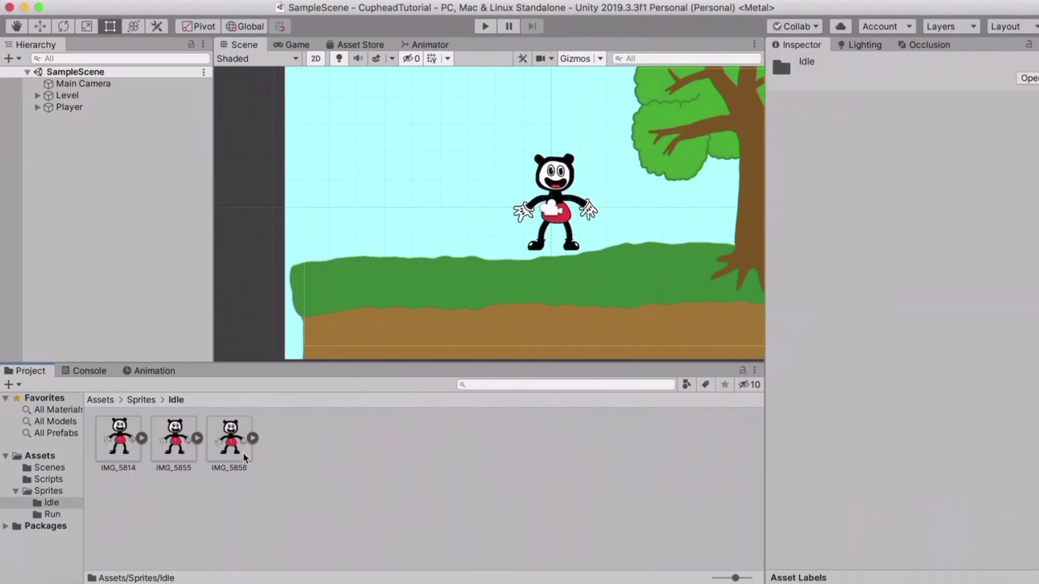
click(135, 403)
click(275, 484)
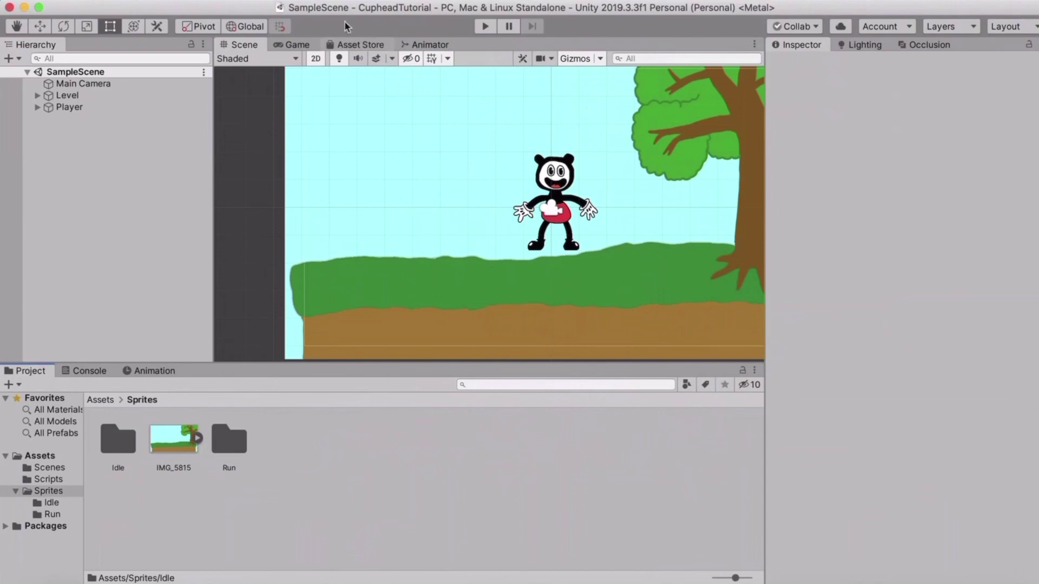
Open Window > Animation > Animator and dock it as a tab beside the Scene and Game views.
click(332, 0)
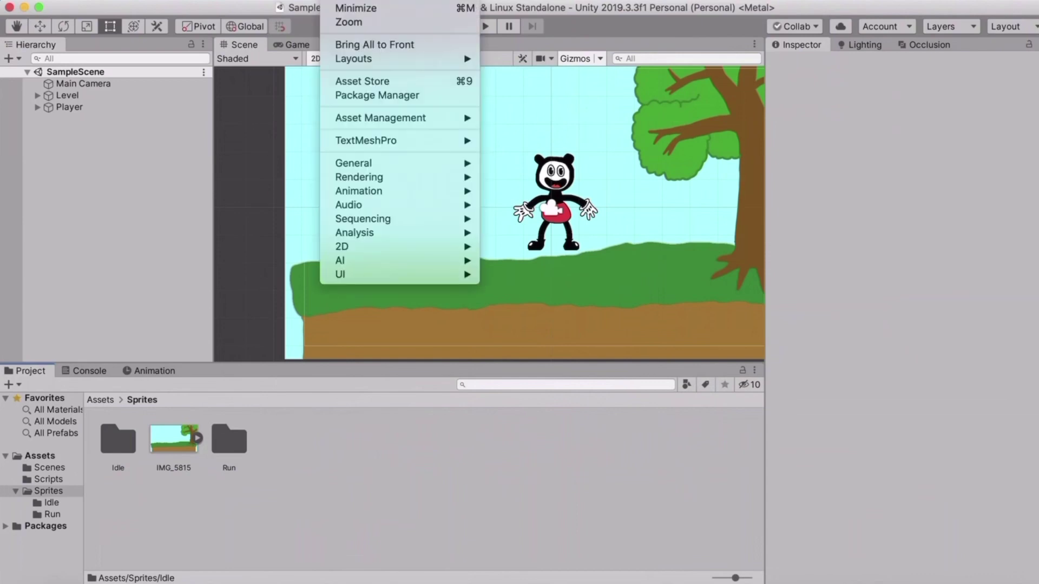
mouse_move(357, 190)
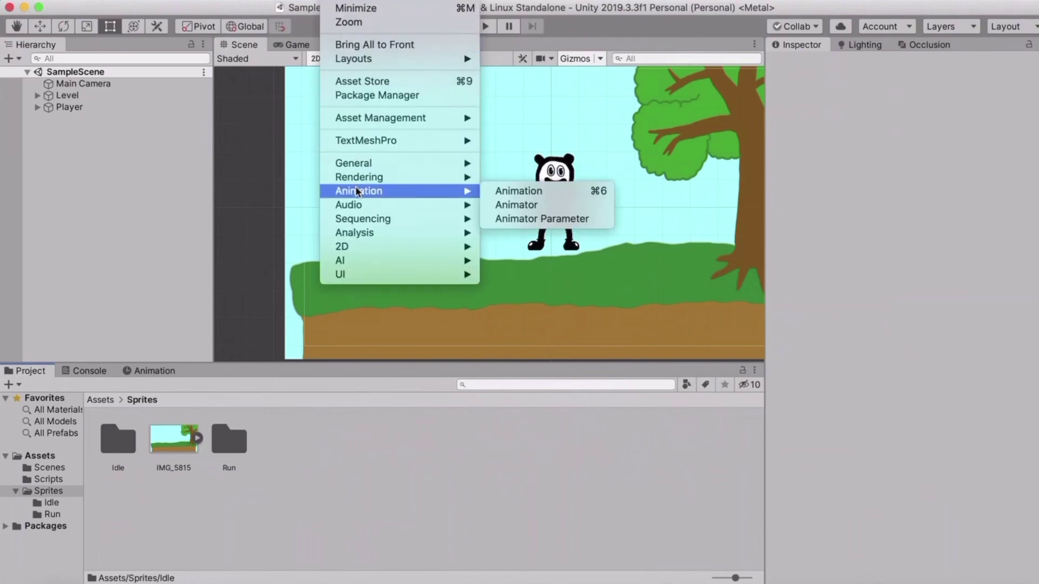
click(509, 206)
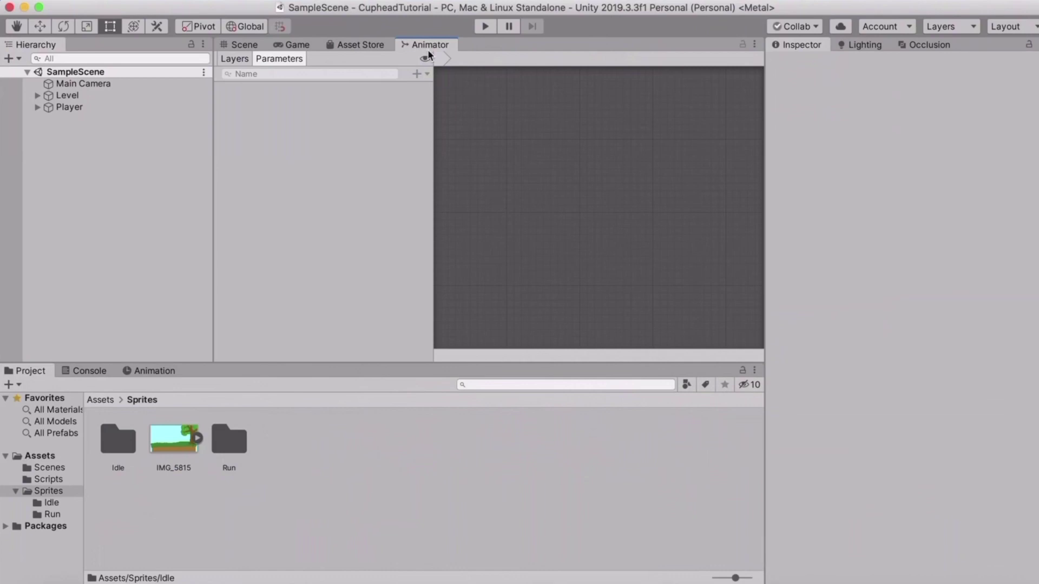
mouse_move(426, 48)
mouse_down()
mouse_move(377, 206)
mouse_move(507, 254)
mouse_move(433, 44)
mouse_up()
click(351, 45)
click(430, 43)
Expand Player in the Hierarchy and select its PlayerSprite child.
click(76, 106)
click(36, 107)
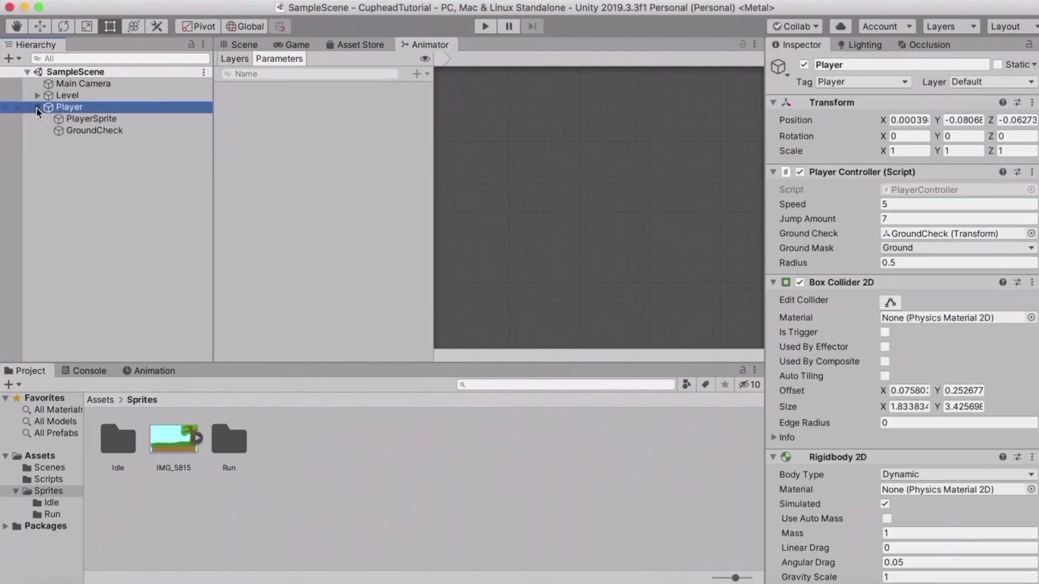
click(69, 119)
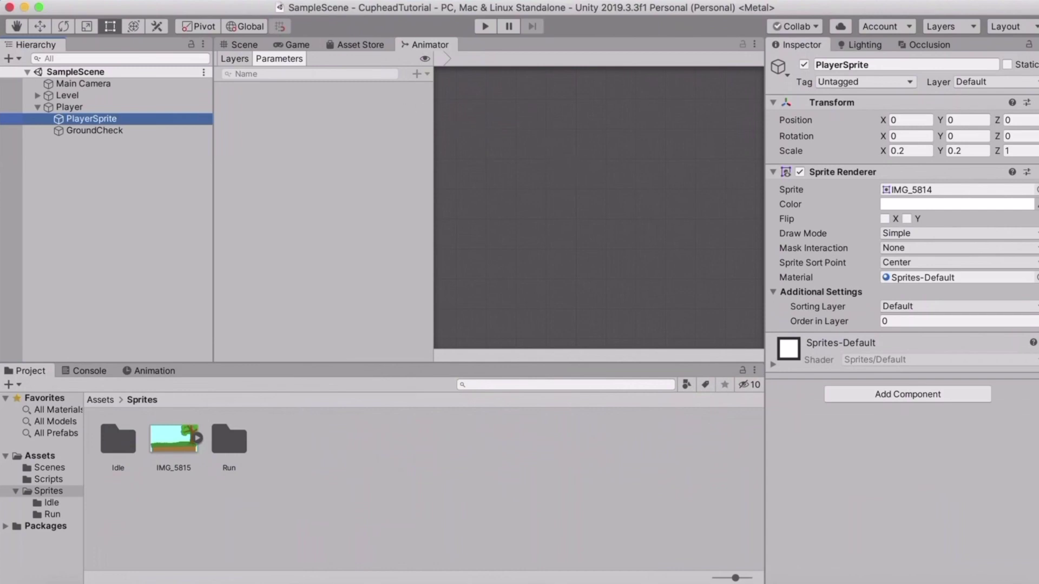
Open Window > Animation > Animation for PlayerSprite, docked beside the Animator tab.
click(338, 0)
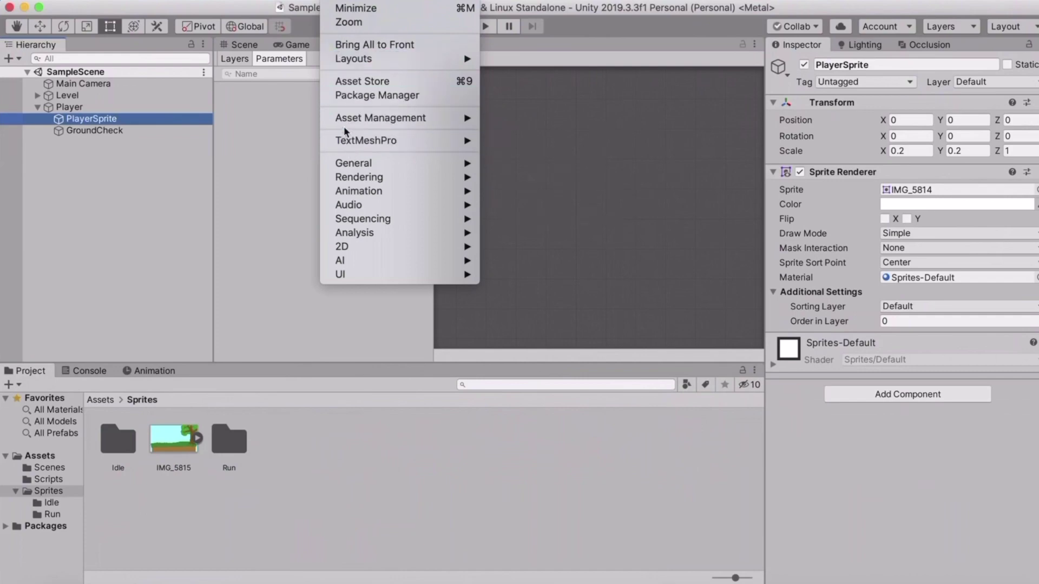
mouse_move(349, 191)
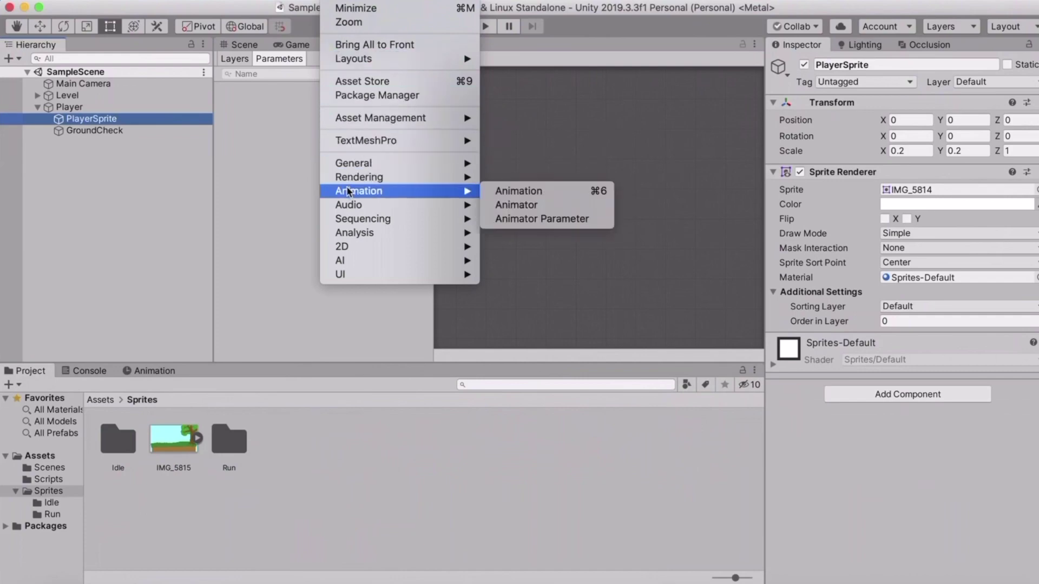
click(511, 190)
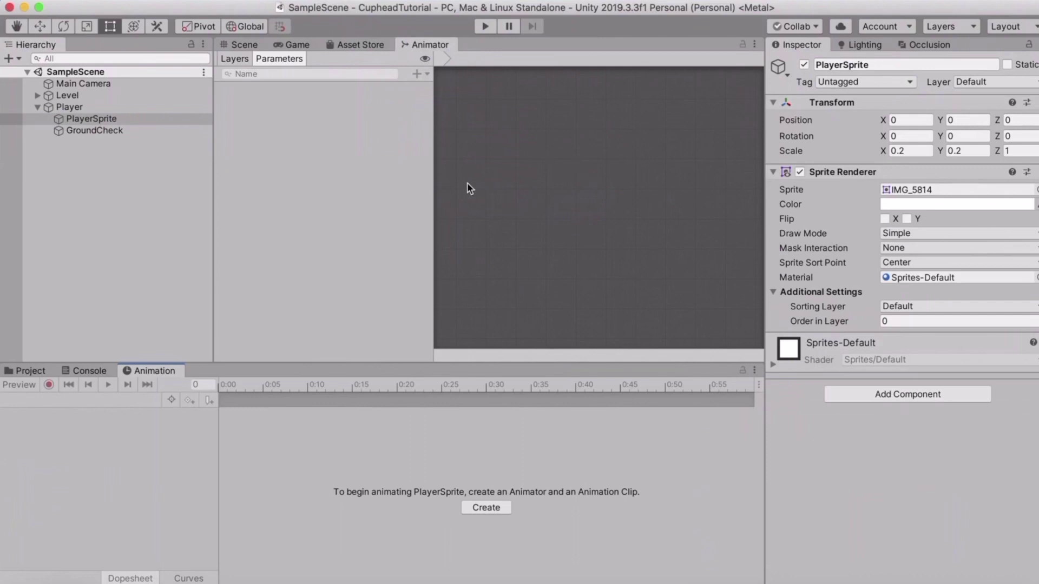
drag(160, 371, 484, 47)
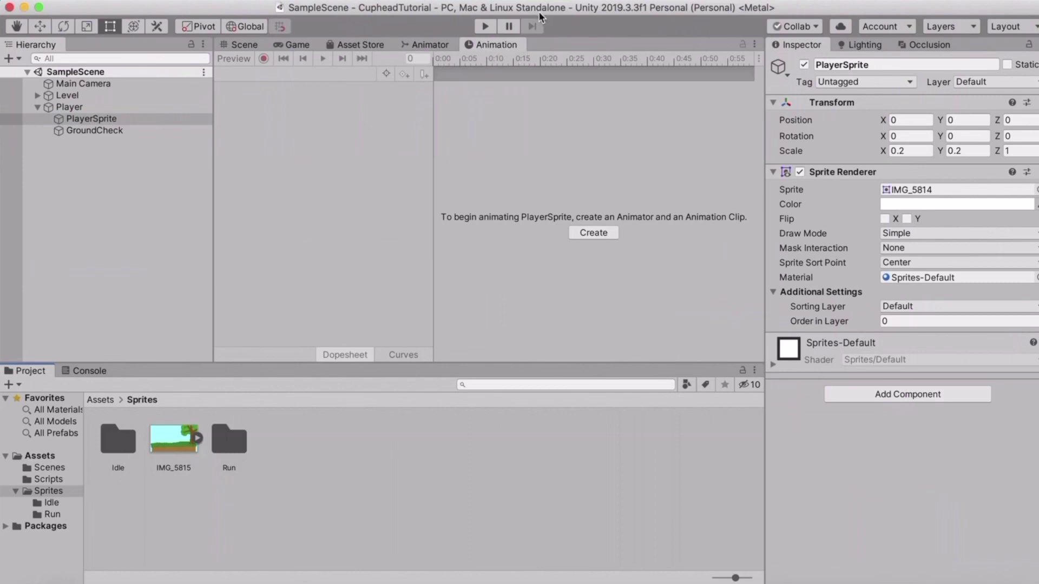
click(138, 119)
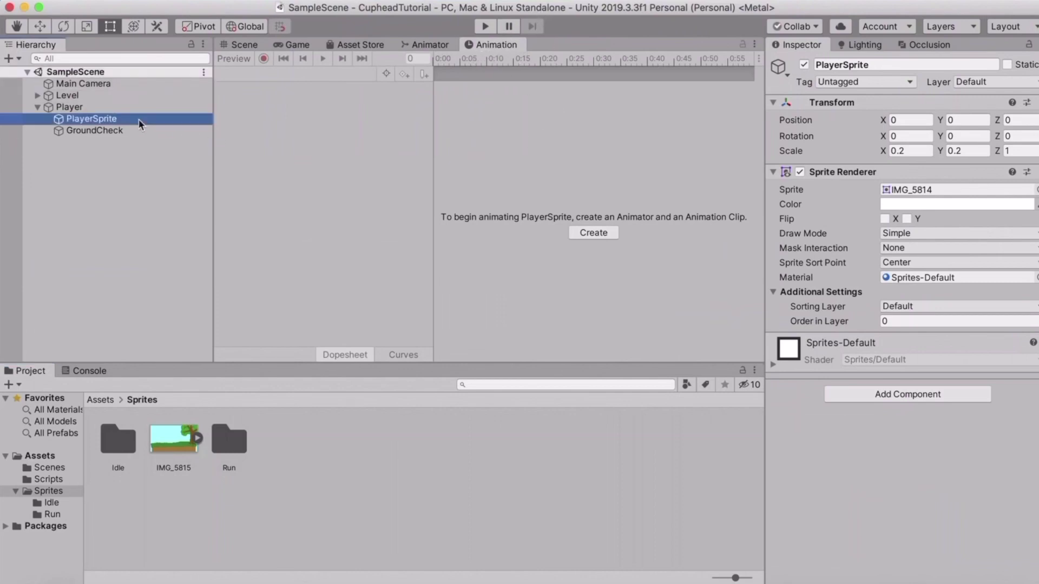
Create and save an IdleAnim clip, moving it and the PlayerSprite controller into Idle.
click(593, 233)
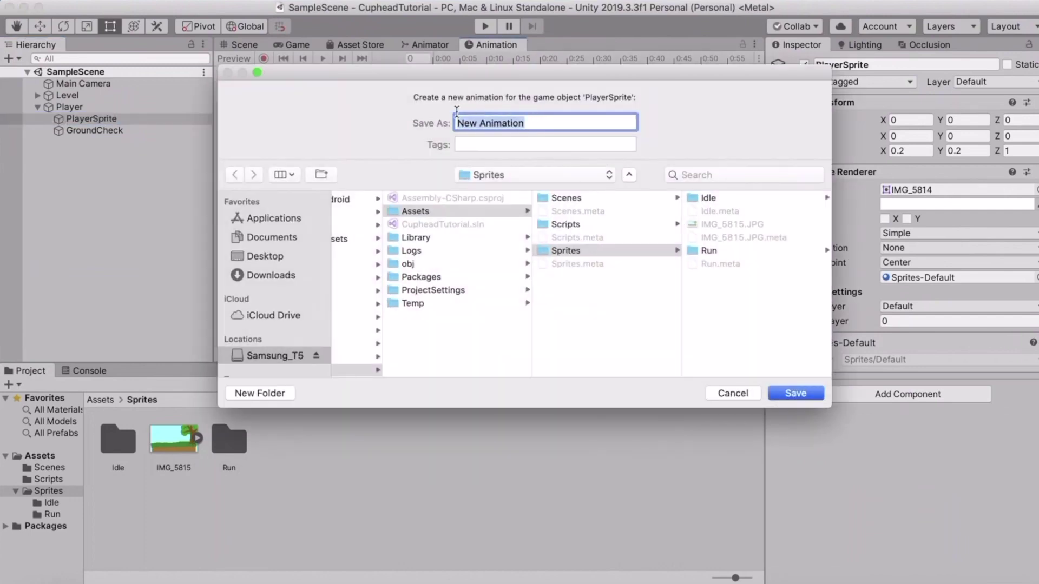
key(BackSpace)
text(Id)
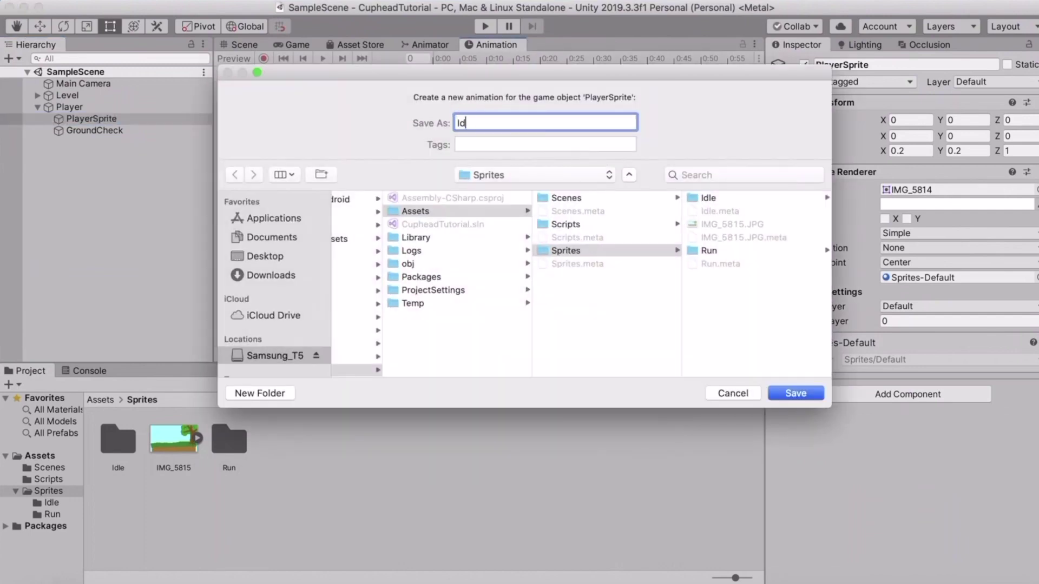
text(leAnim)
click(775, 393)
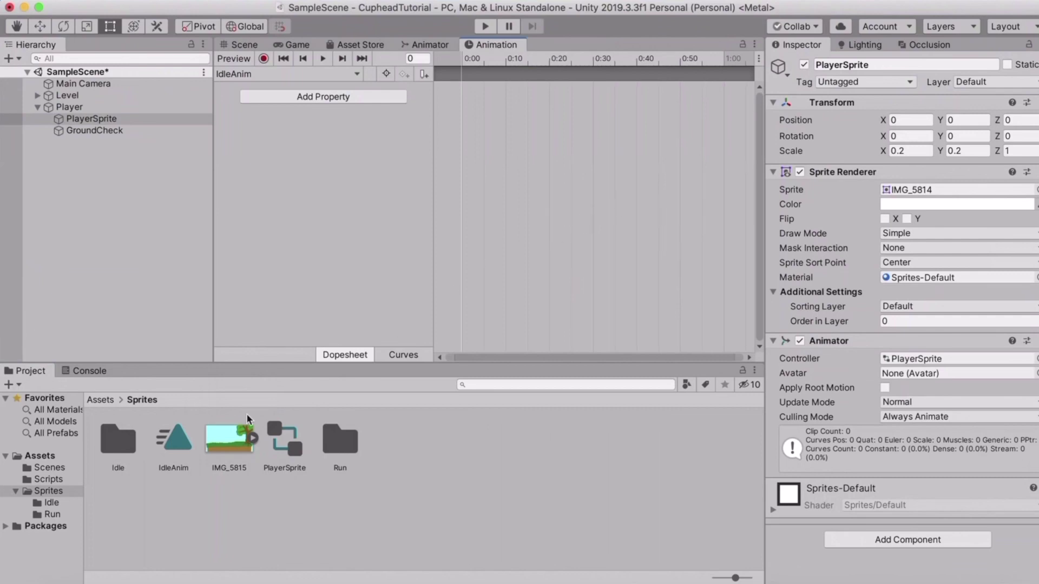
drag(160, 449, 114, 441)
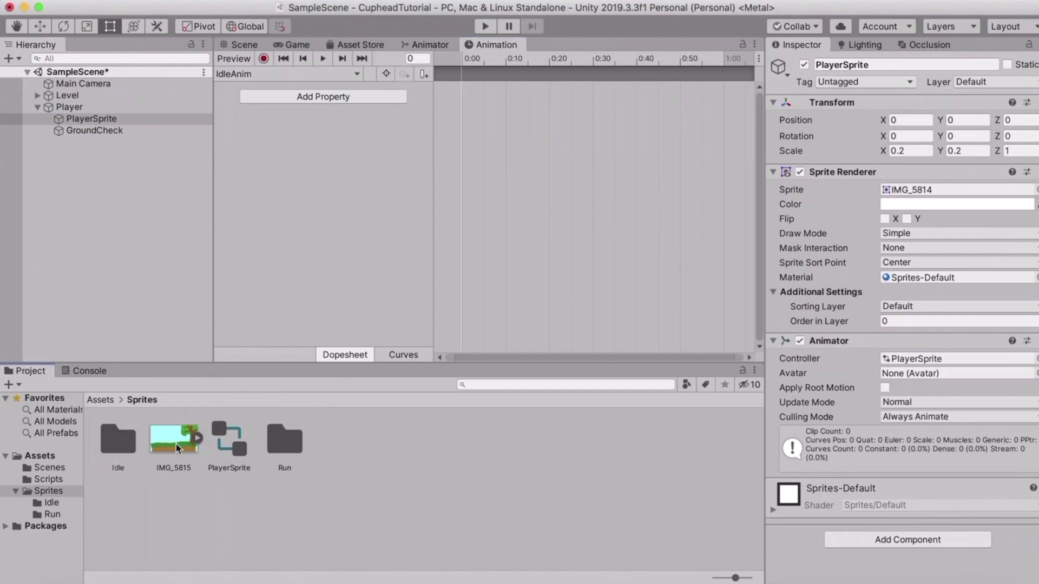
drag(229, 439, 117, 440)
Key the three idle sprites IMG_5814, IMG_5855 and IMG_5856 onto the IdleAnim timeline.
double_click(115, 441)
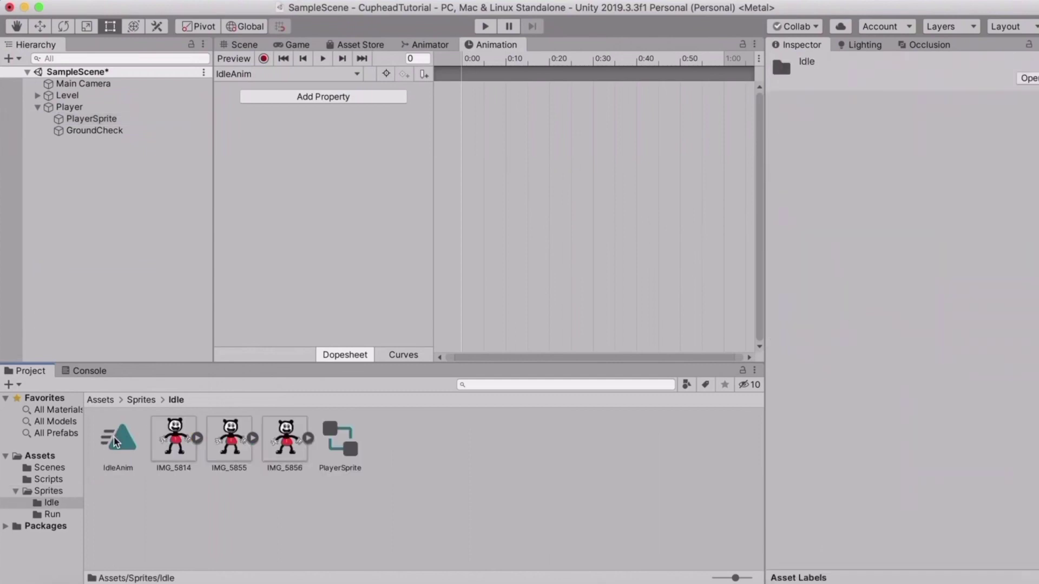
click(167, 449)
shift+click(272, 454)
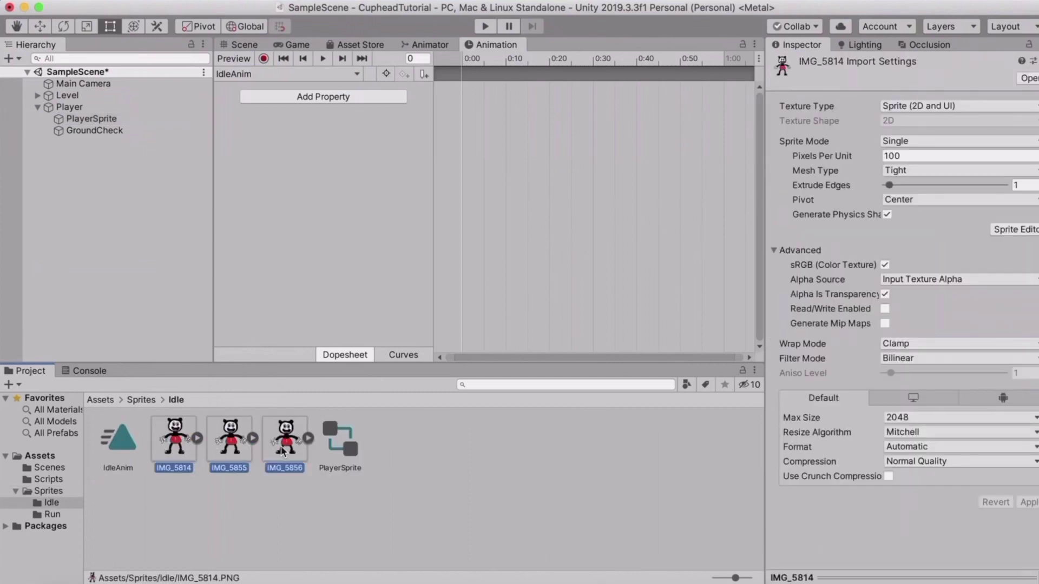
click(172, 444)
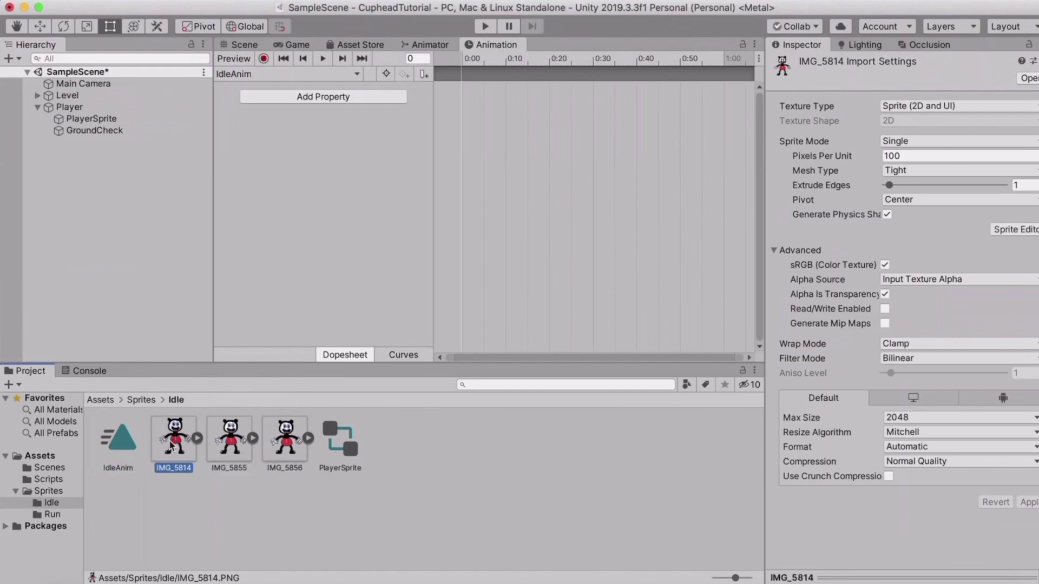
shift+click(282, 447)
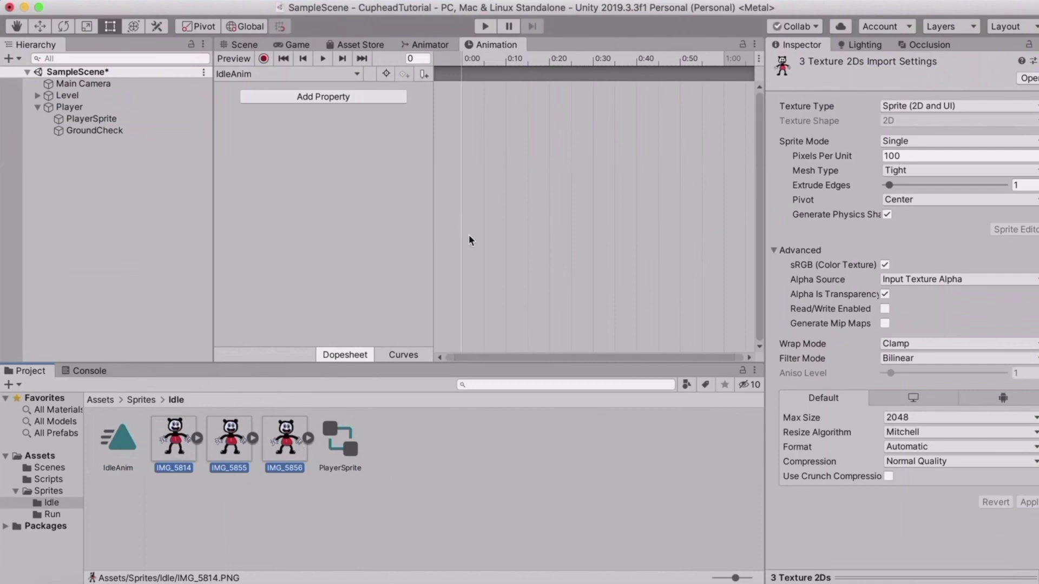
drag(181, 441, 550, 177)
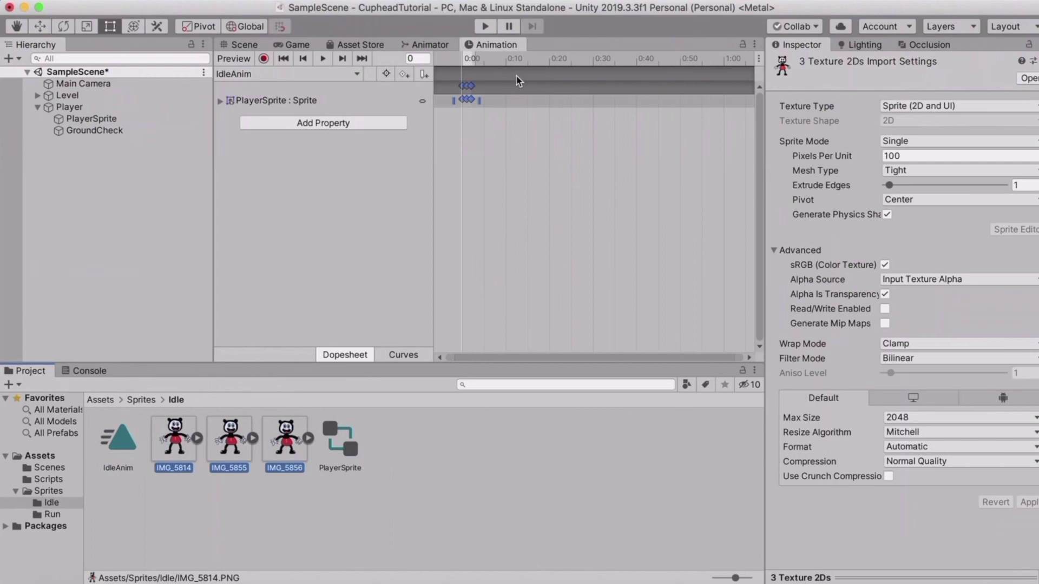
Dock the Animation timeline under the Scene view and preview the idle animation.
click(233, 48)
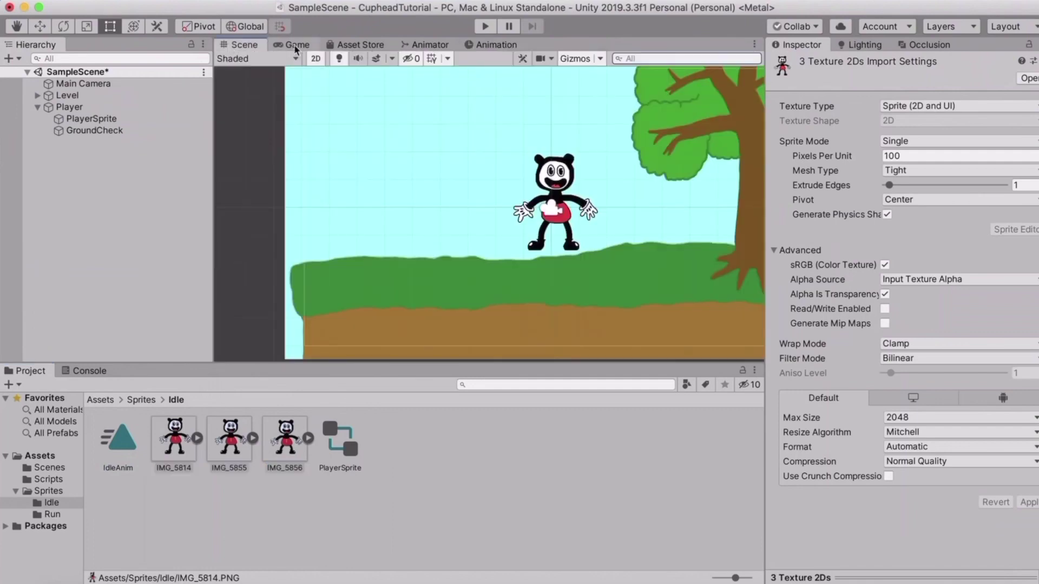
click(497, 47)
drag(492, 48, 150, 375)
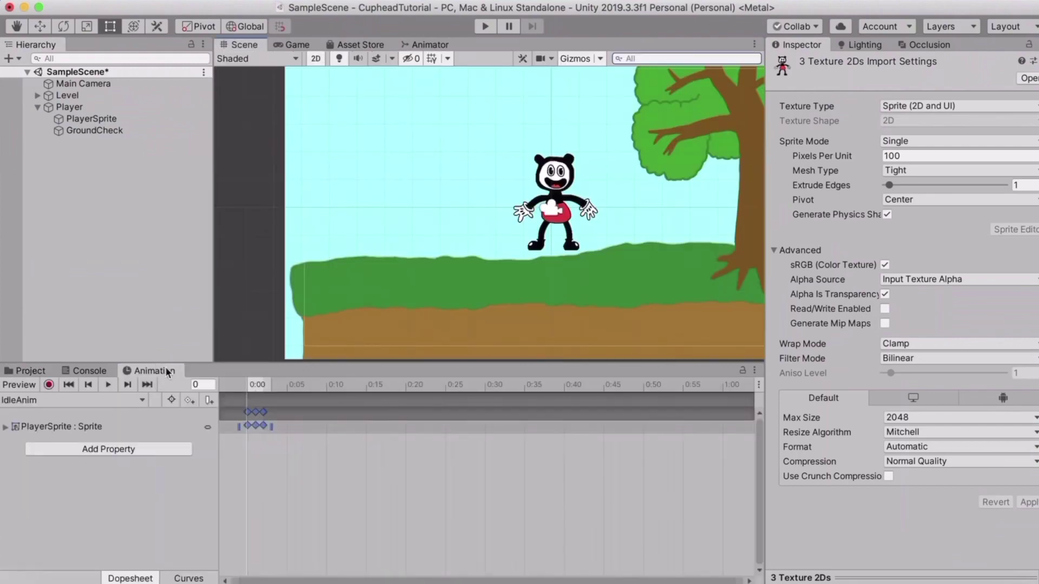
click(109, 386)
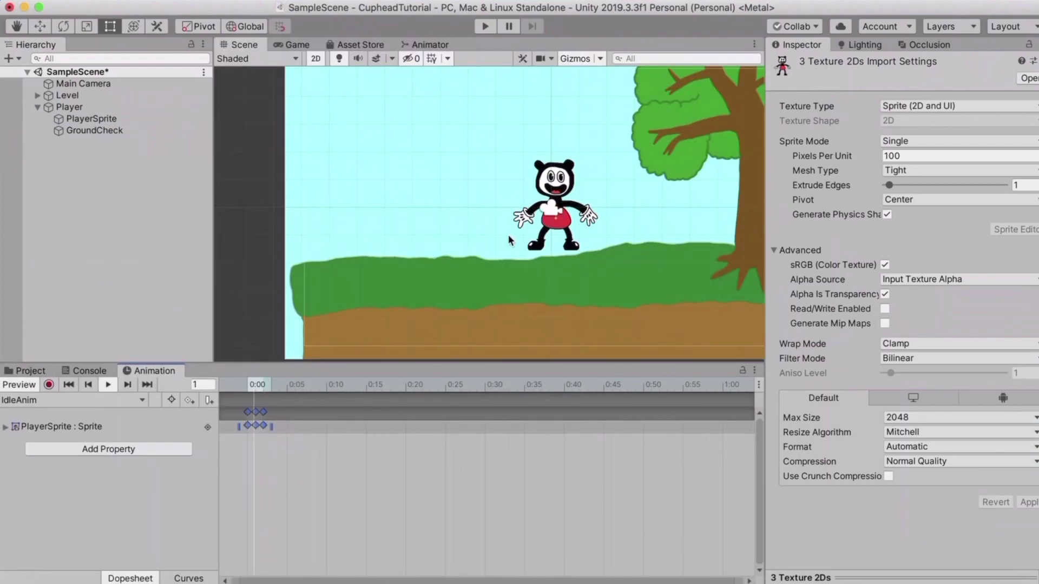
scroll(571, 184, down, 5)
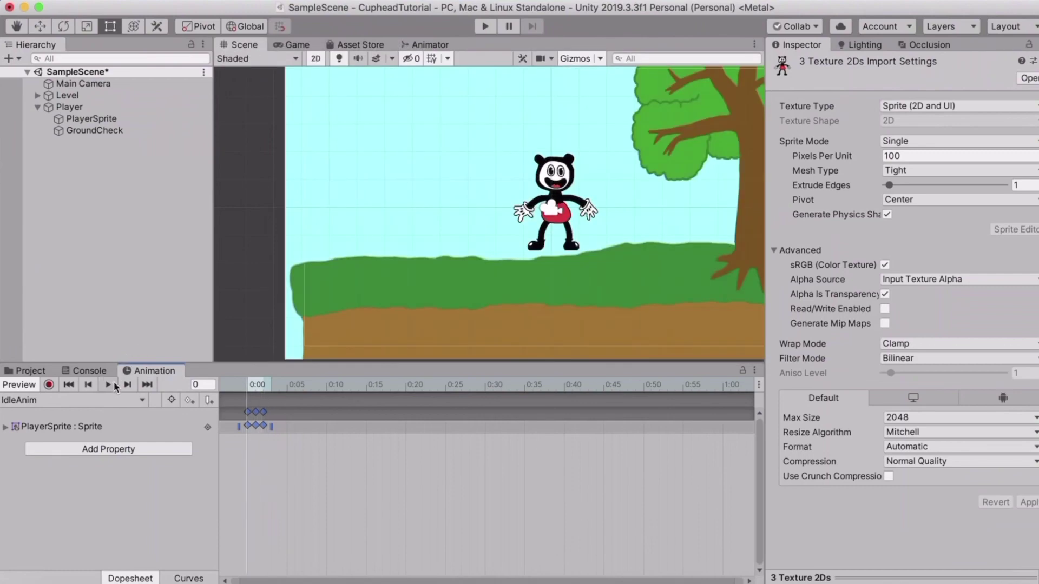
scroll(571, 184, up, 5)
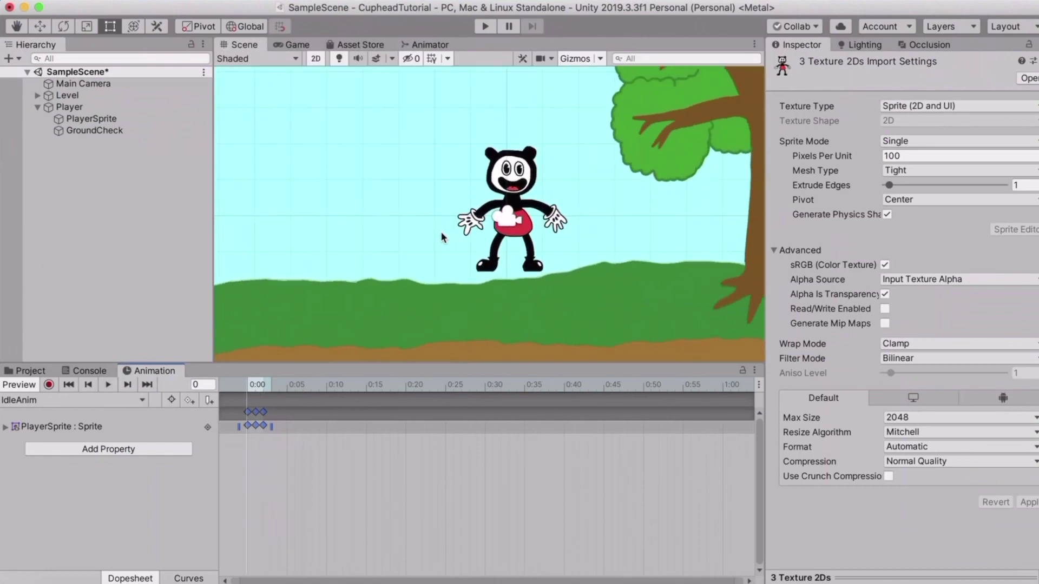
Stretch the idle keyframes past 0:10 to slow the loop, replay it, and return to Project.
drag(271, 426, 336, 427)
click(127, 385)
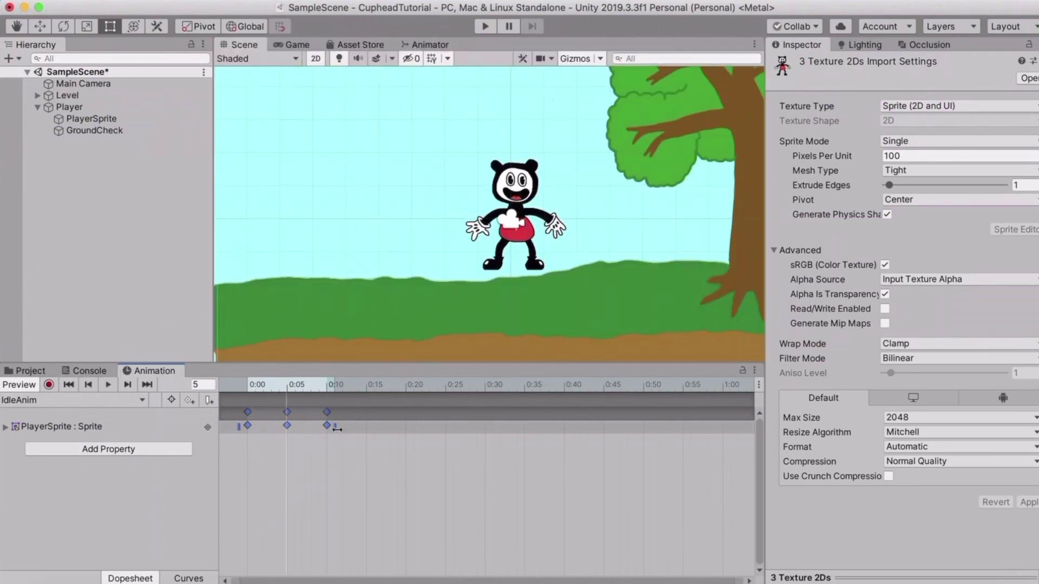
drag(336, 428, 350, 427)
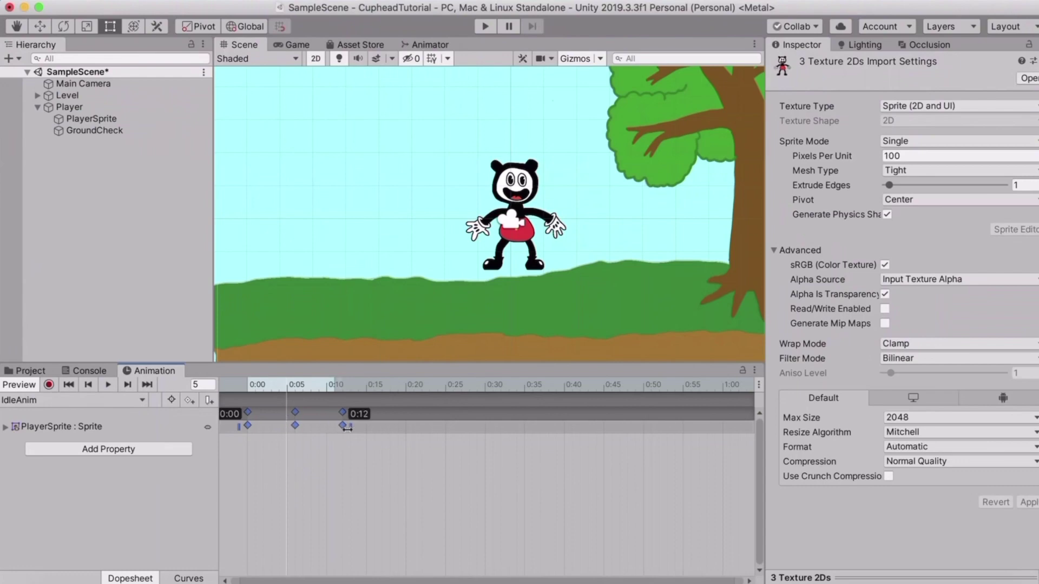
click(107, 385)
click(107, 385)
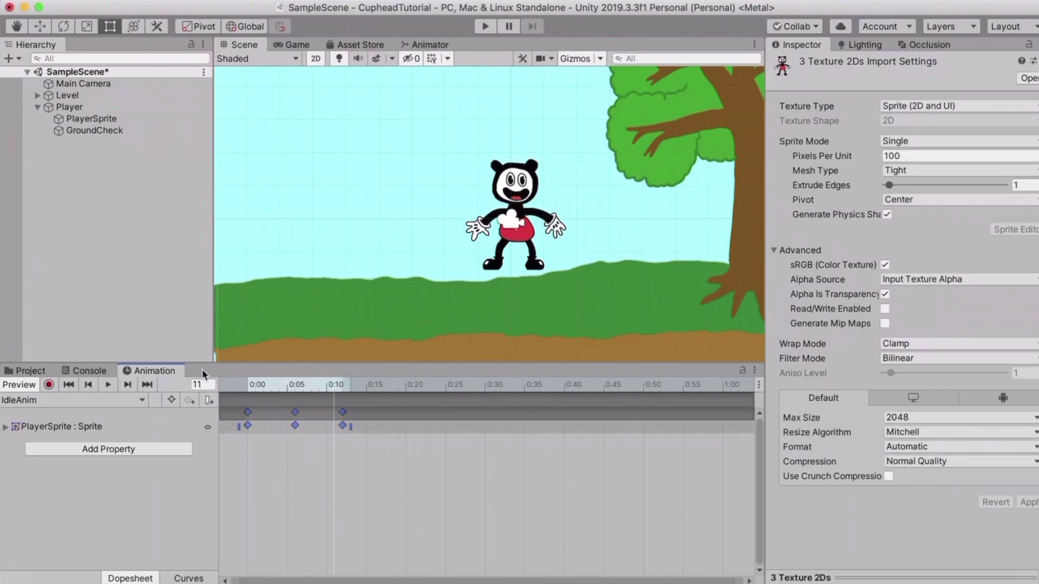
click(33, 372)
click(54, 354)
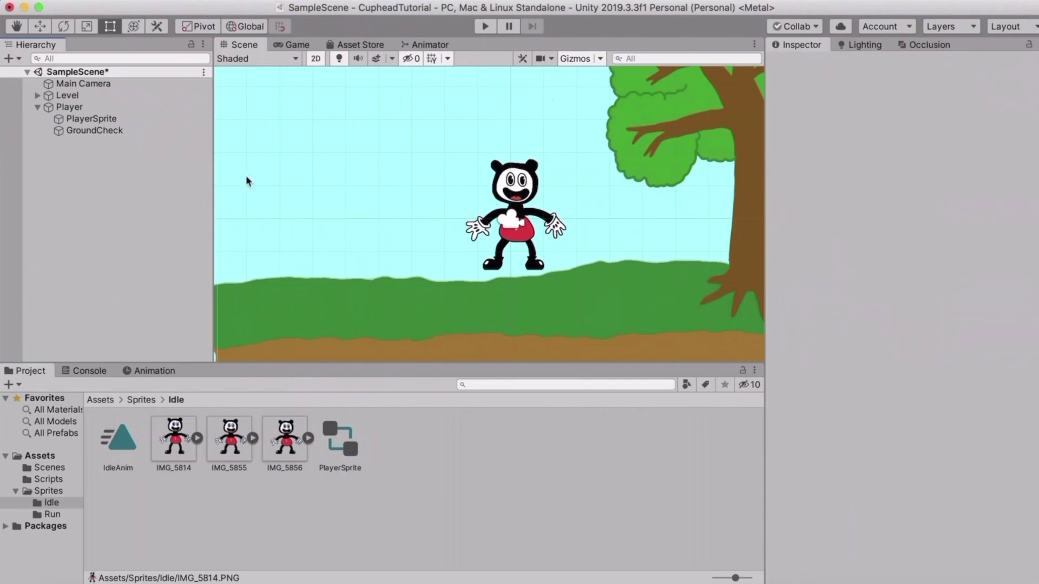
Create and save a new PlayerSprite clip named RunAnim.
click(145, 369)
drag(145, 369, 502, 44)
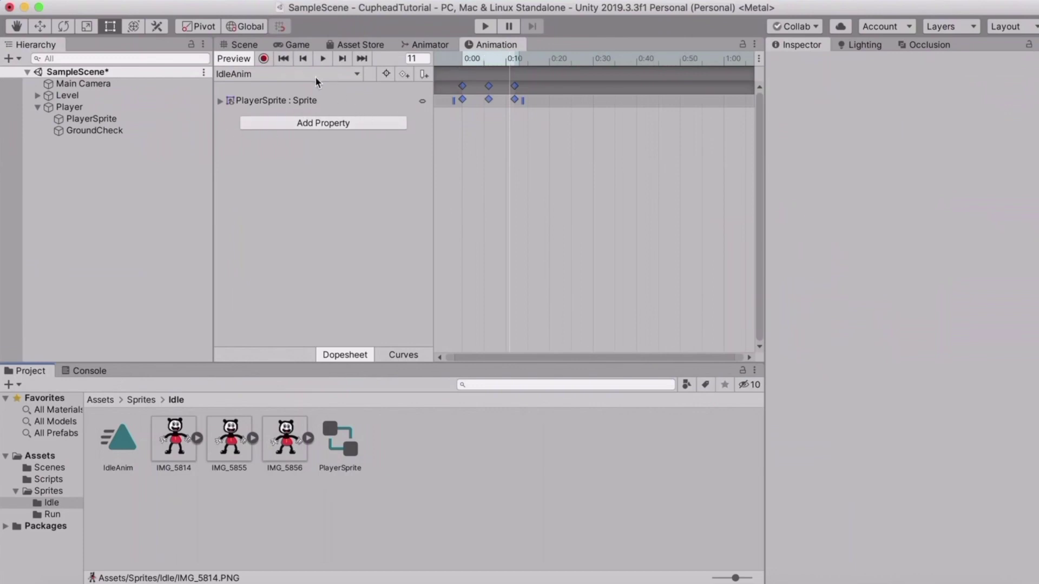
click(239, 74)
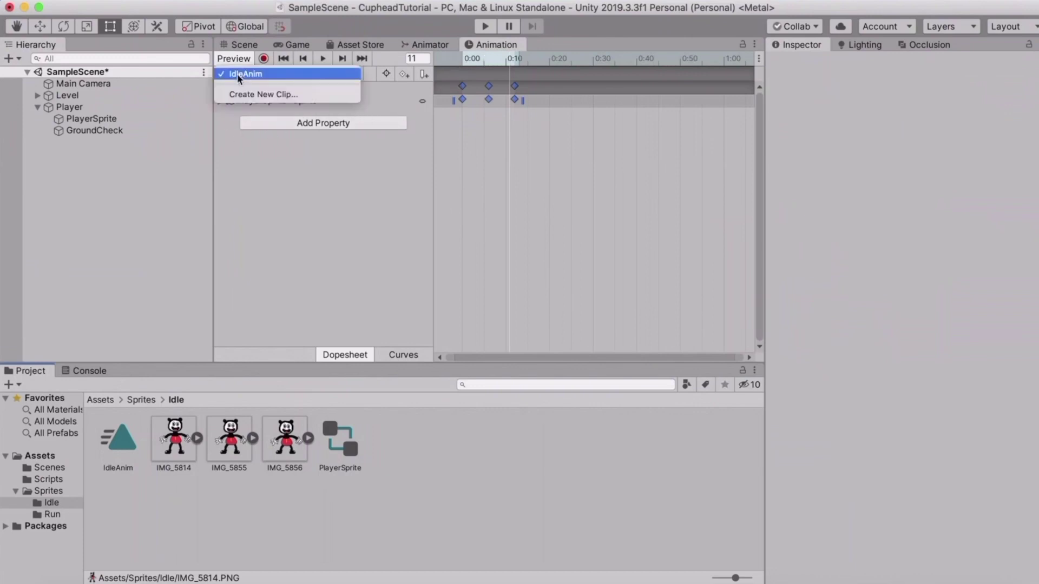
click(242, 95)
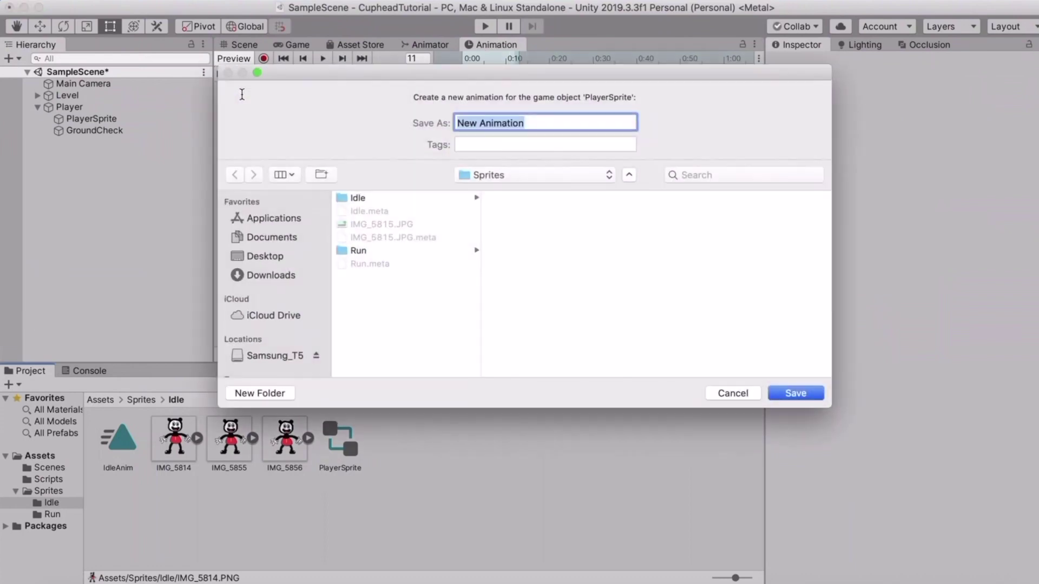
key(BackSpace)
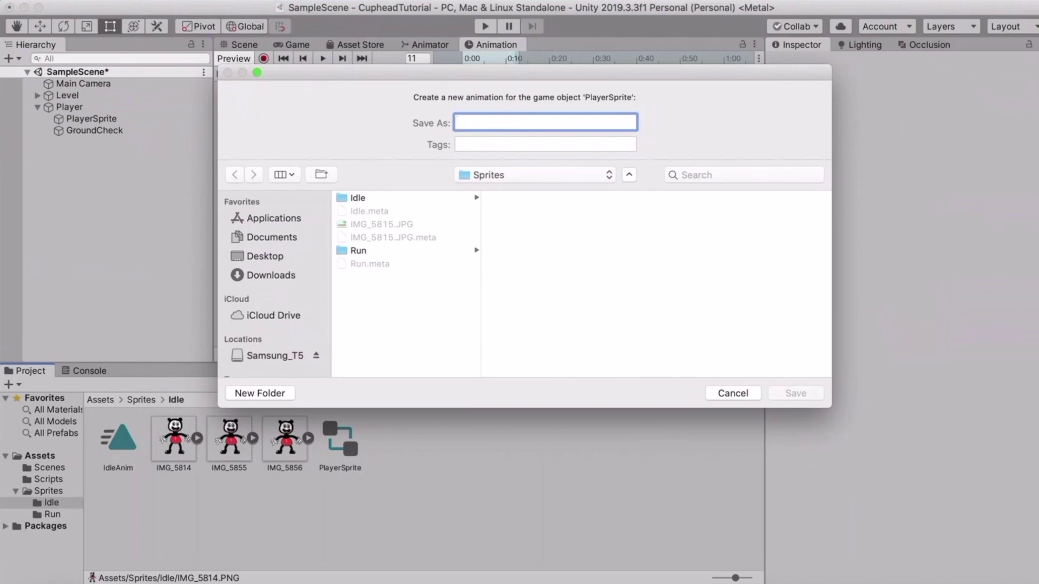
text(Run)
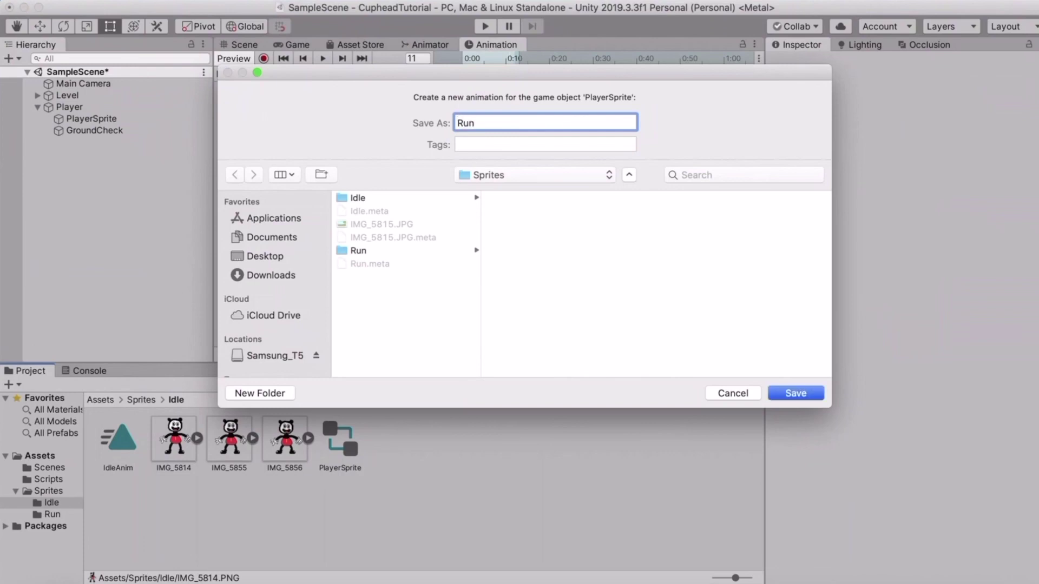
text(Anim)
click(787, 393)
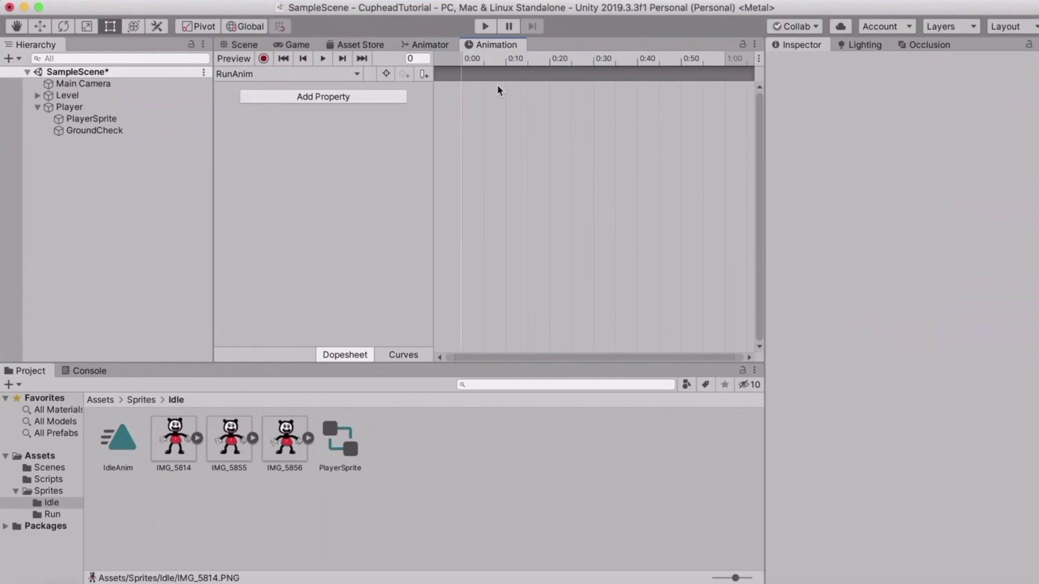
Key the six Run sprites IMG_5857–IMG_5862 onto RunAnim and redock the timeline under Scene.
click(137, 400)
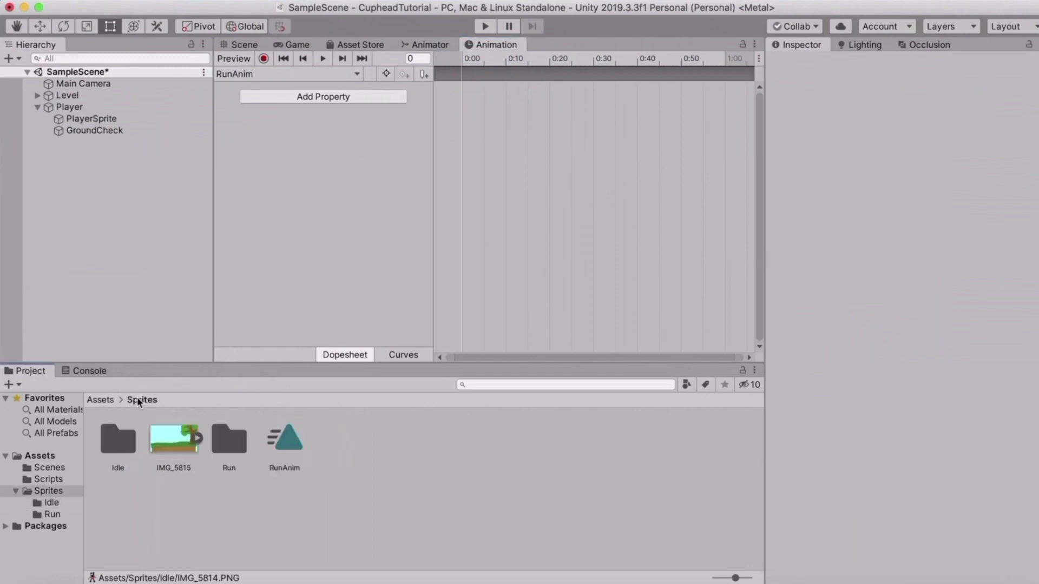
double_click(227, 449)
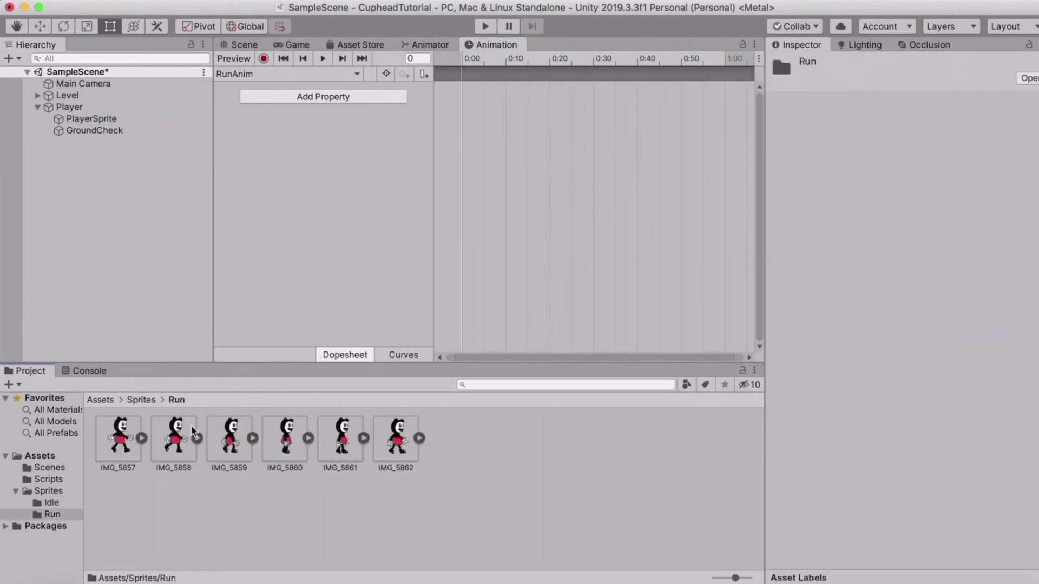
click(118, 434)
shift+click(398, 441)
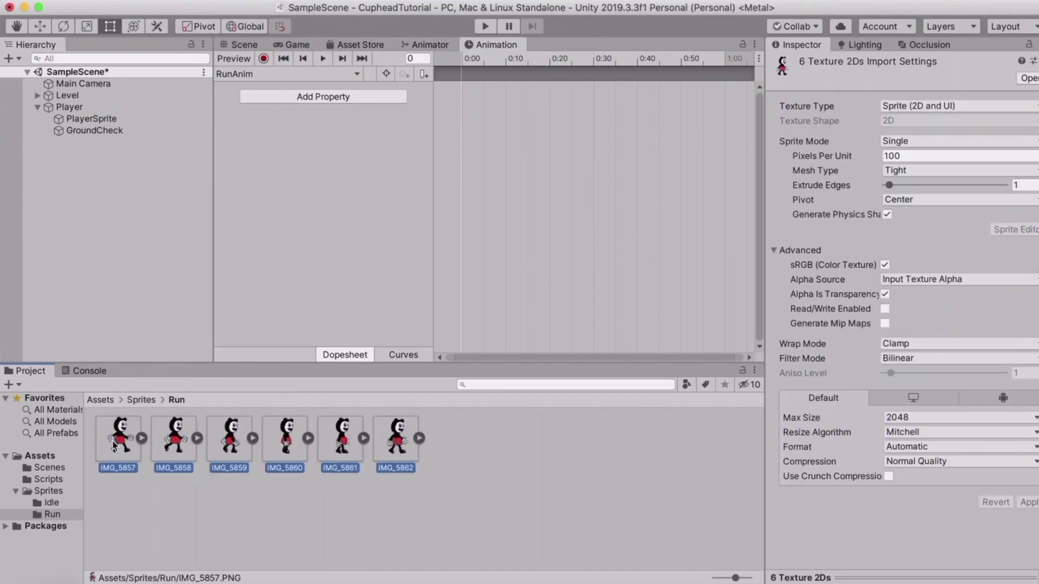
drag(165, 437, 537, 213)
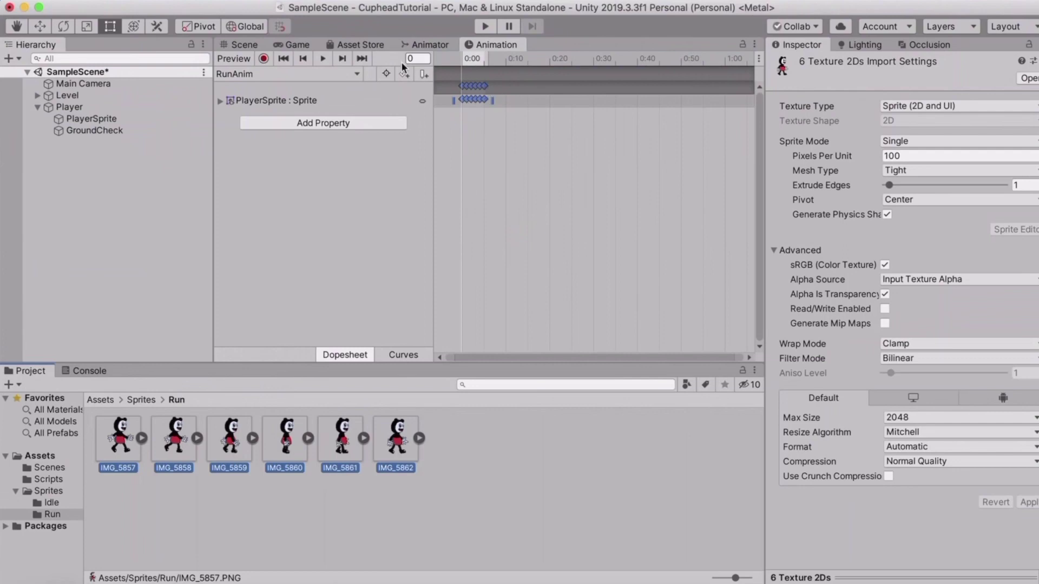
drag(491, 43, 177, 368)
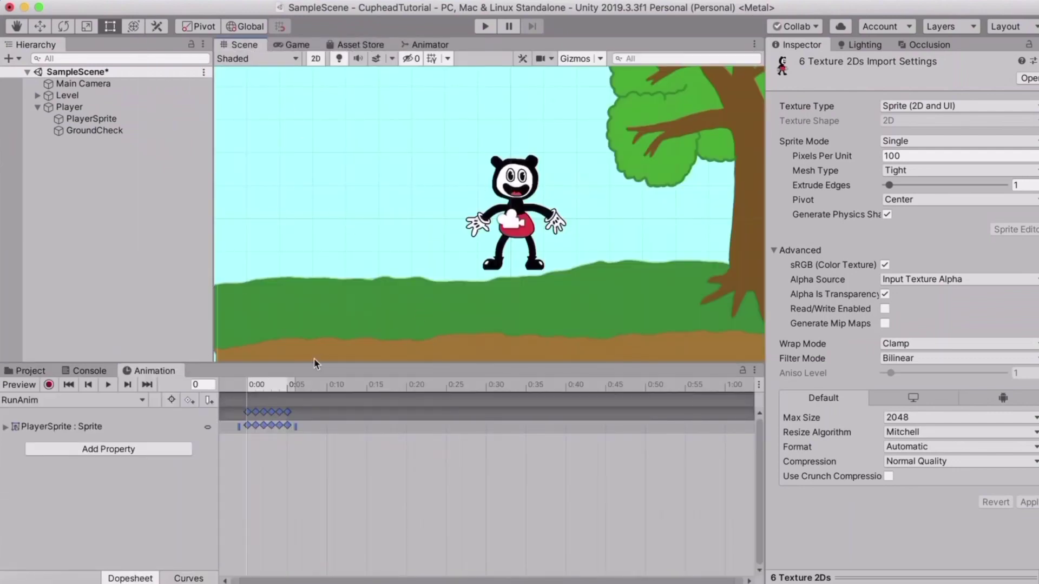
Stretch RunAnim's six keyframes to about 0:15, preview it, and return to the Run folder.
click(108, 385)
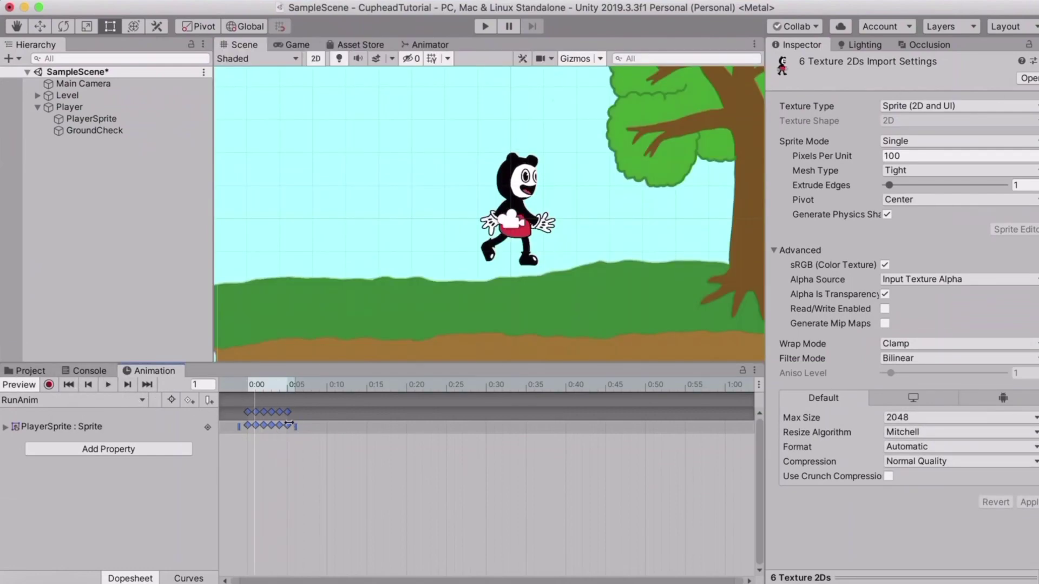
drag(294, 426, 374, 431)
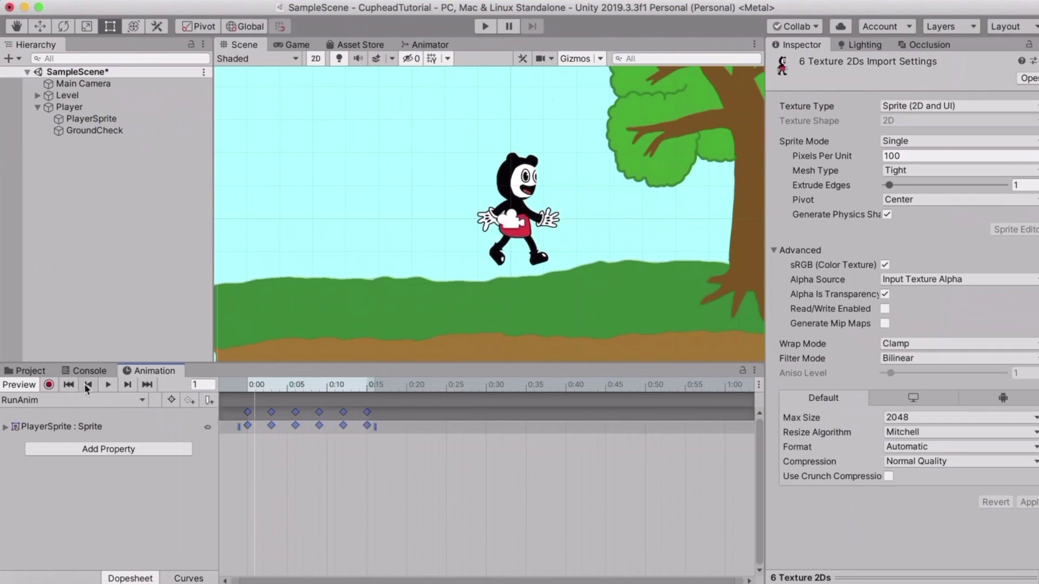
click(110, 385)
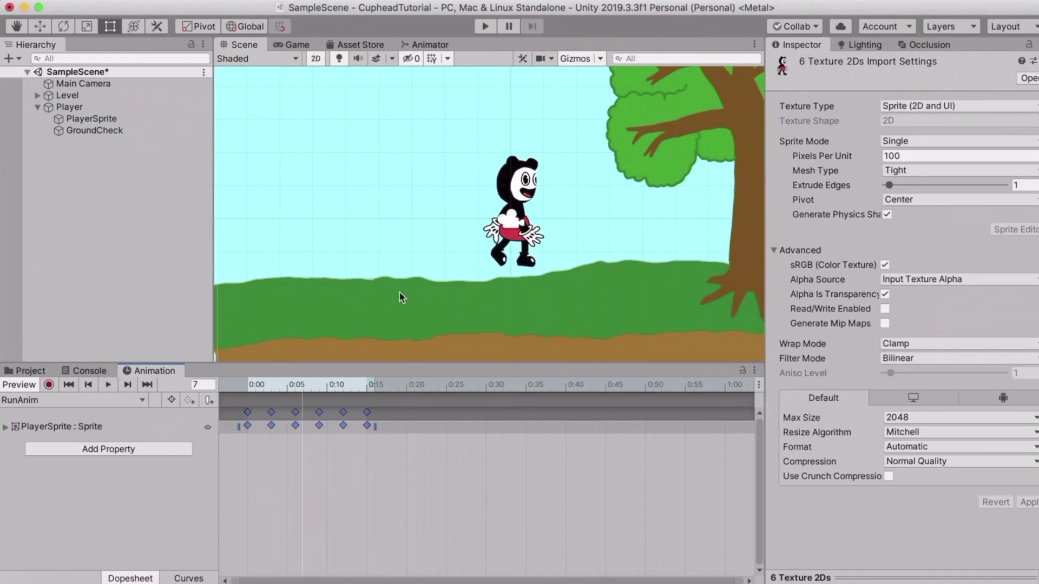
click(28, 371)
click(457, 479)
click(122, 372)
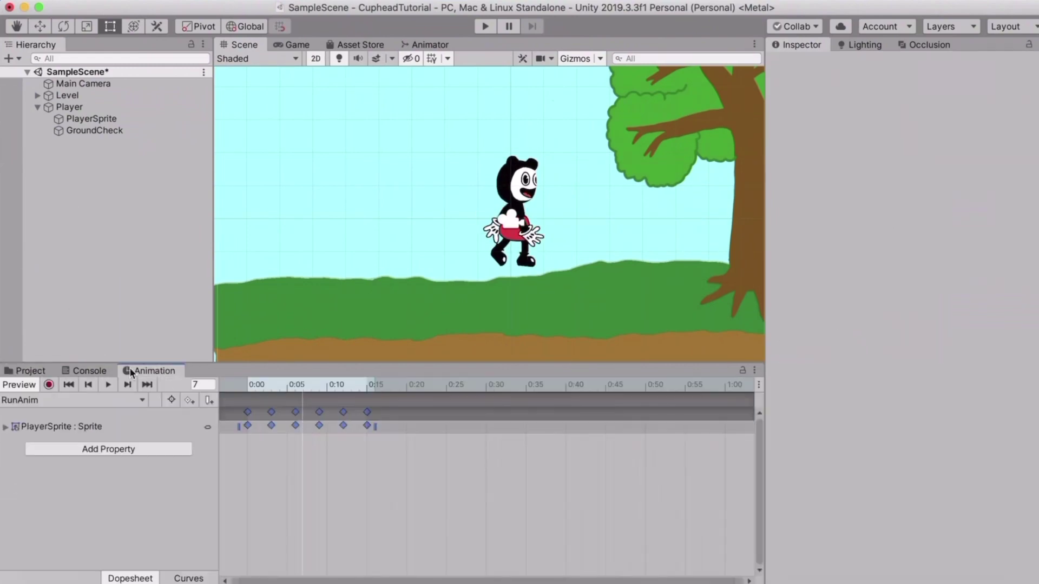
click(37, 372)
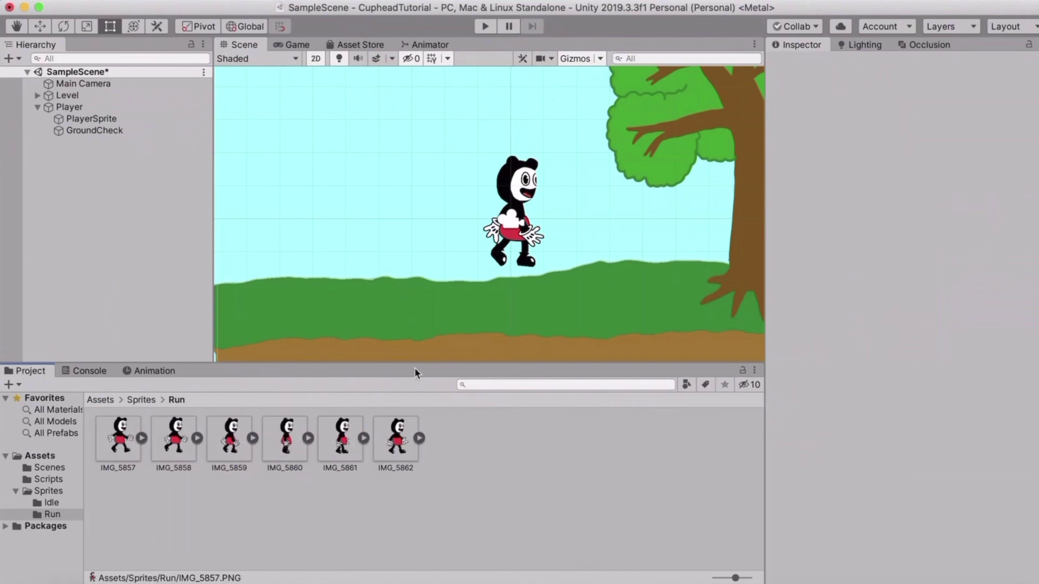
Show the PlayerSprite animator controller's state graph in the Animator window.
click(425, 44)
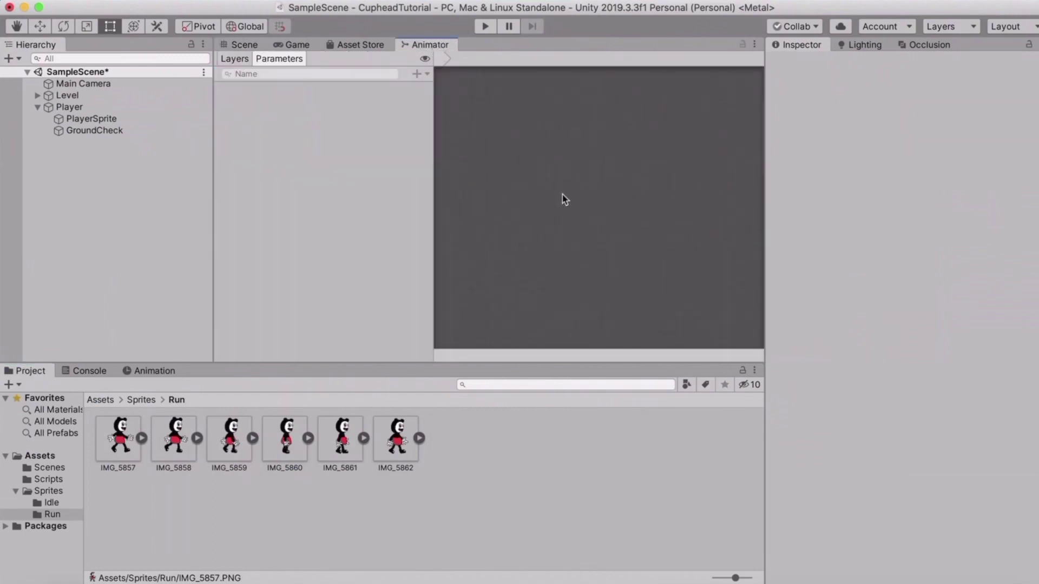
click(81, 107)
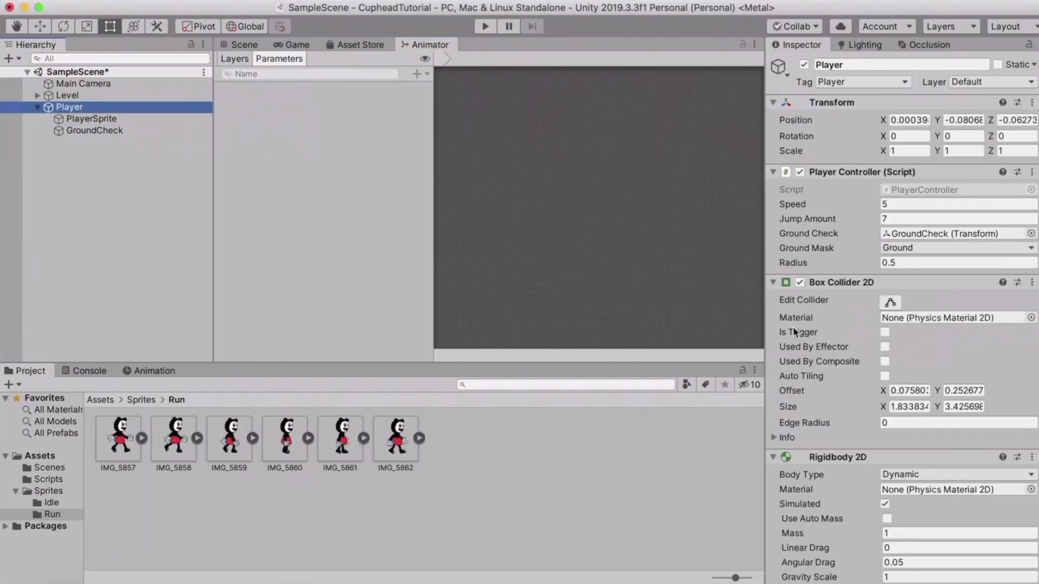
key(Down)
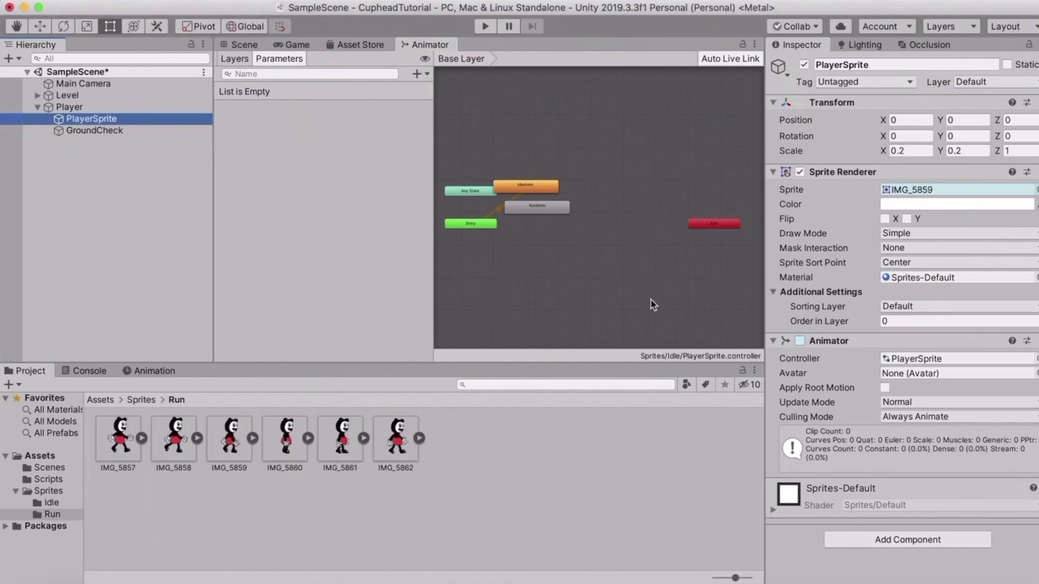
Zoom the graph and arrange the IdleAnim state directly above RunAnim.
scroll(537, 206, down, 2)
scroll(507, 203, up, 5)
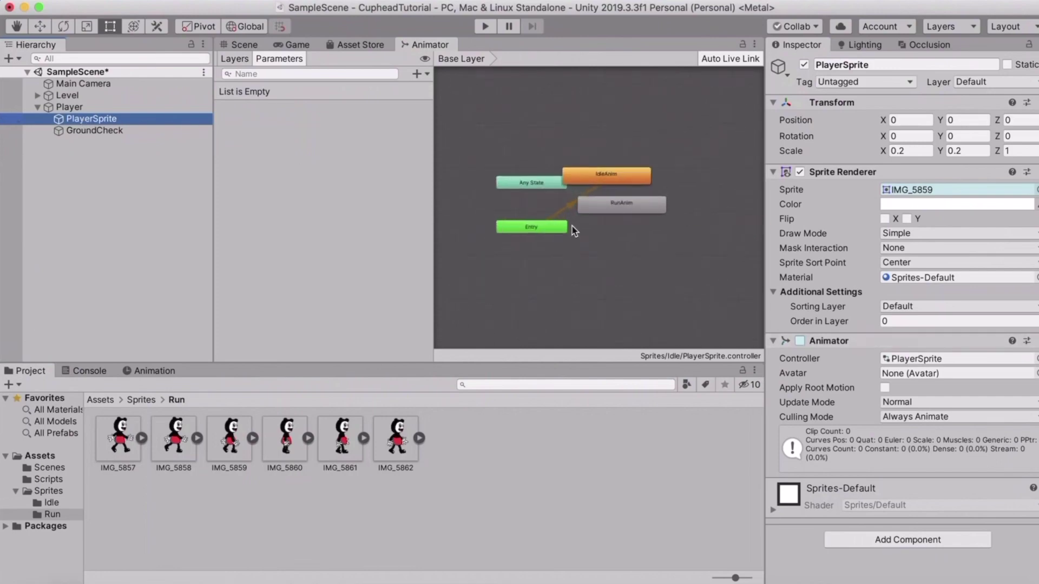
scroll(606, 180, up, 3)
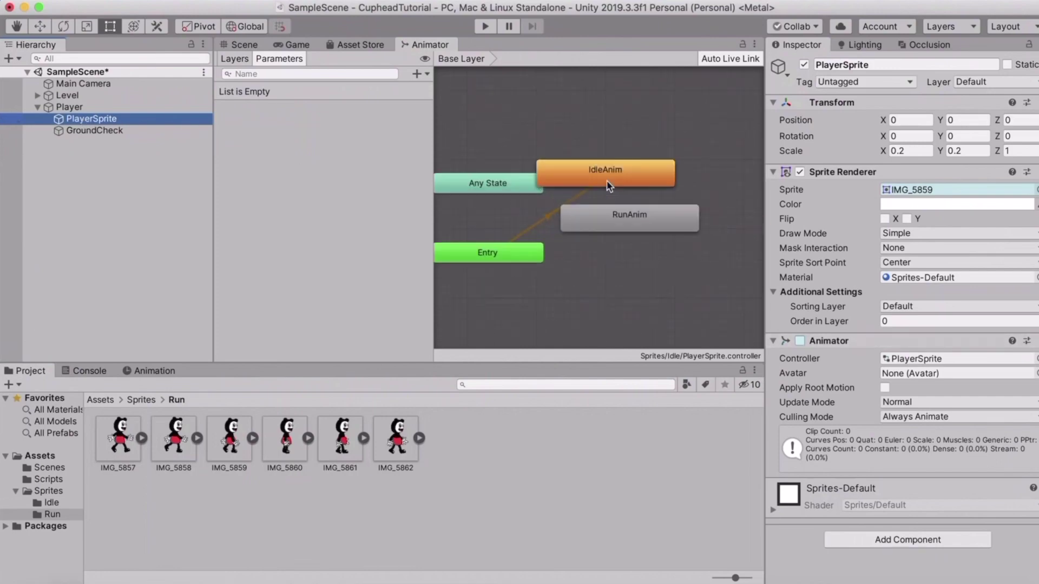
scroll(600, 173, down, 1)
drag(599, 174, 620, 163)
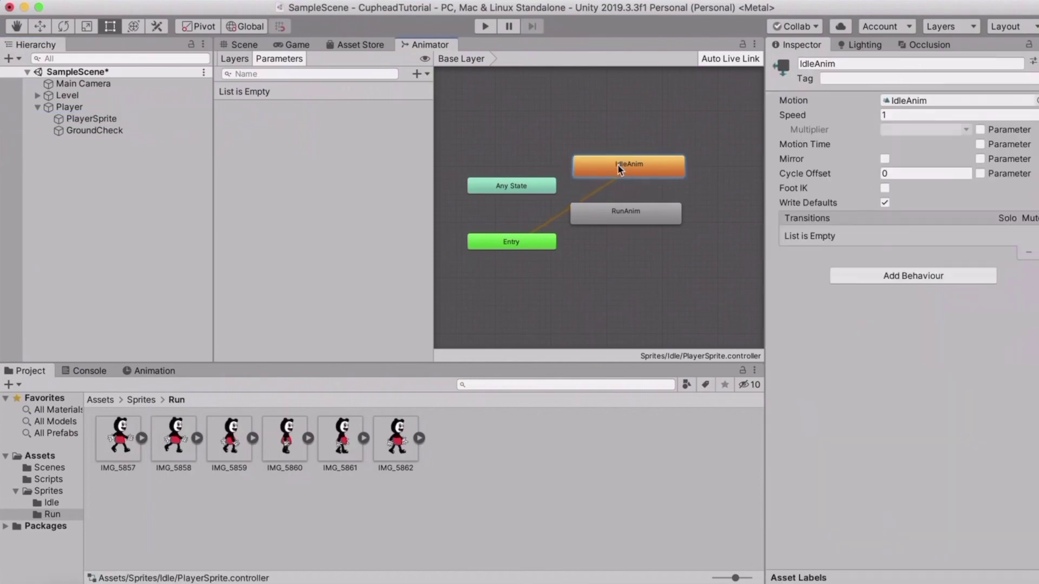
drag(617, 214, 625, 211)
drag(630, 174, 635, 166)
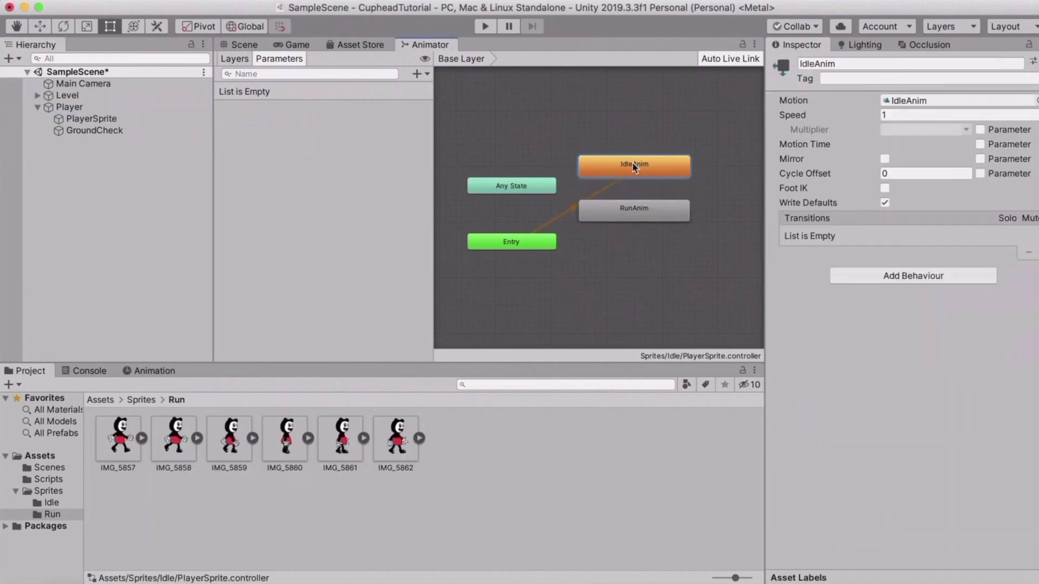
click(551, 222)
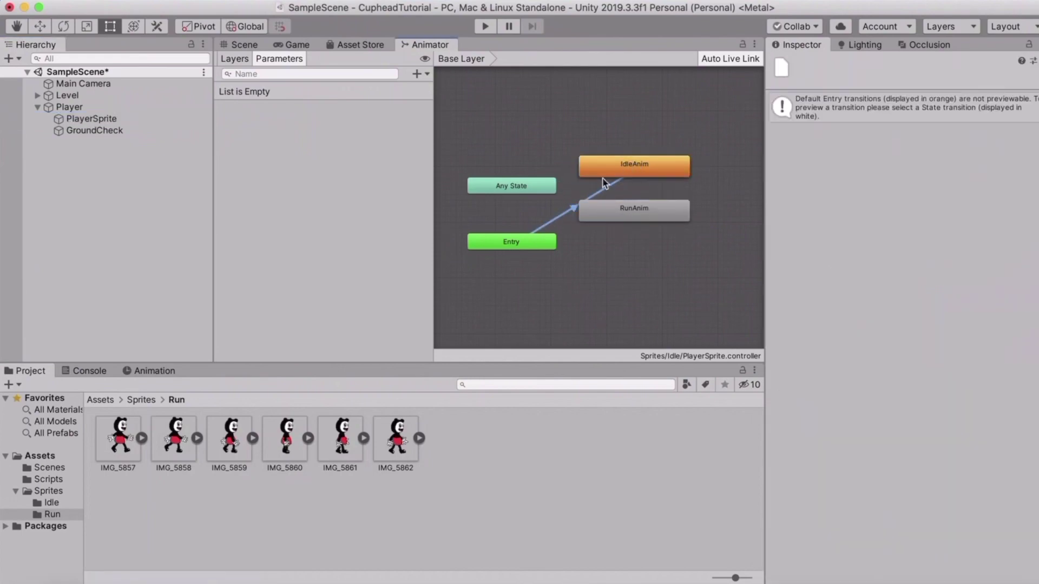
click(630, 170)
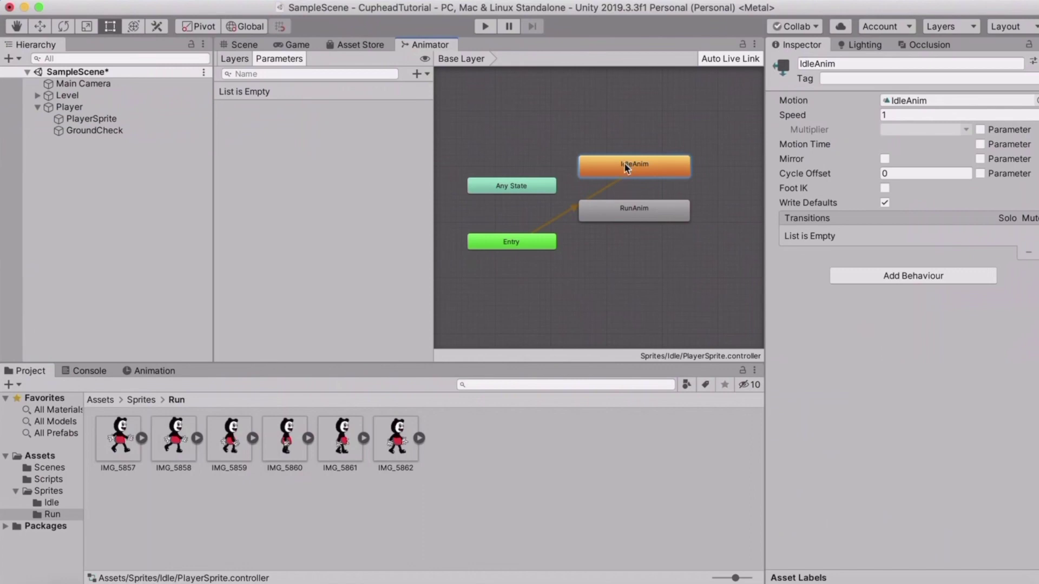
right_click(624, 165)
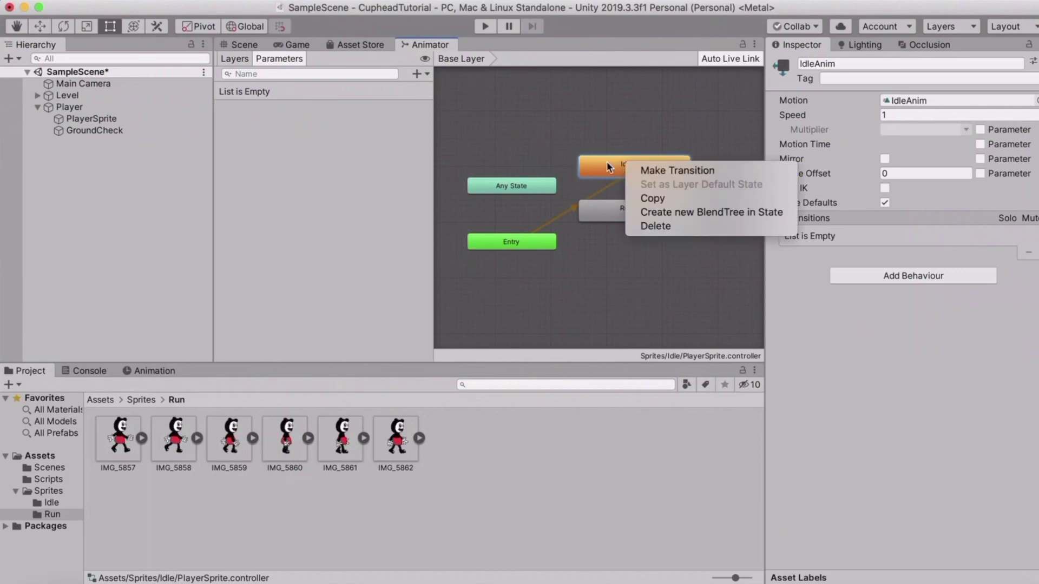
Create a Bool animator parameter called isRunning, then nudge IdleAnim slightly up and right.
click(646, 279)
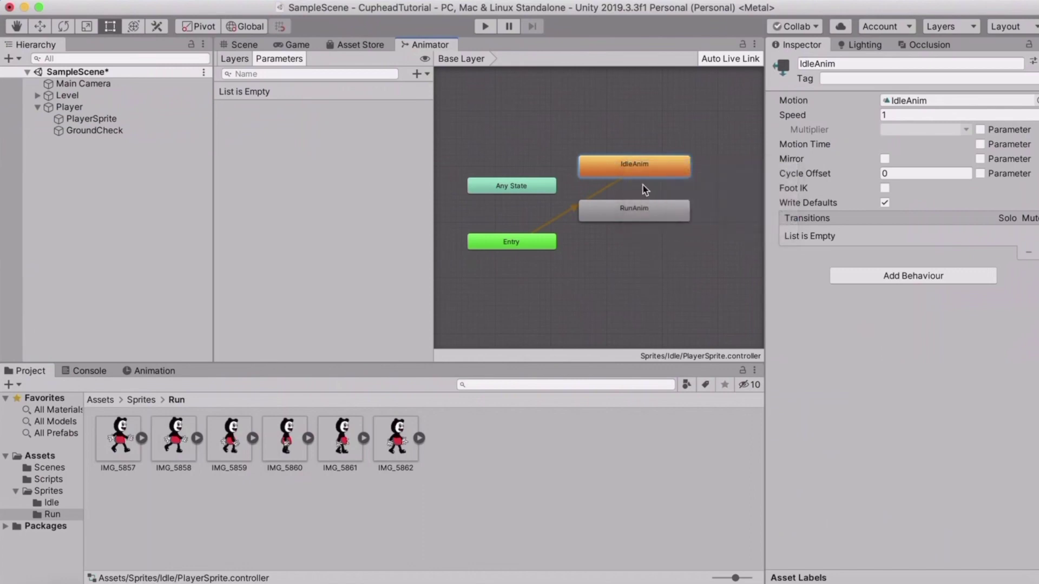
click(418, 75)
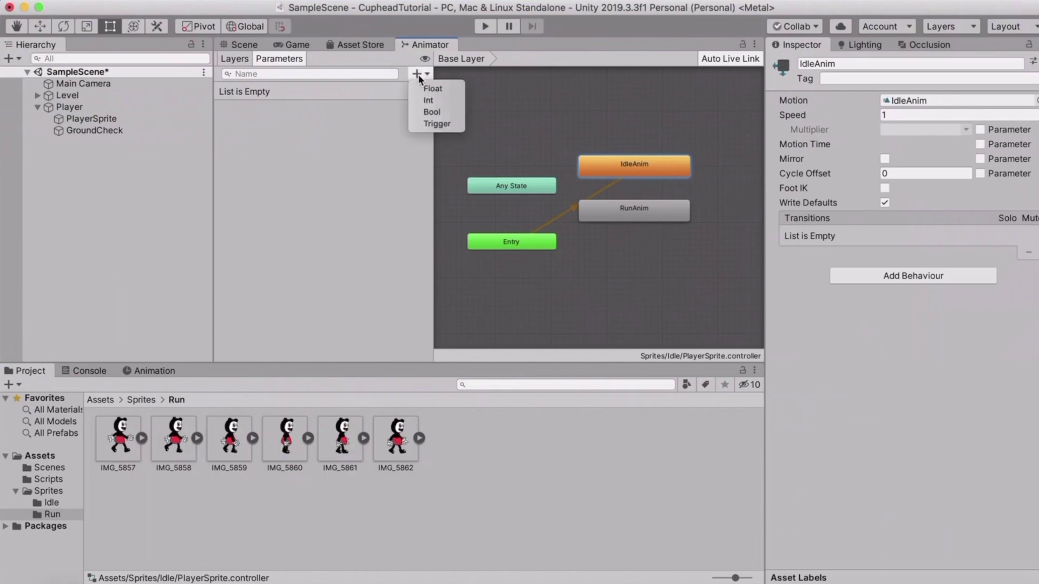
click(430, 112)
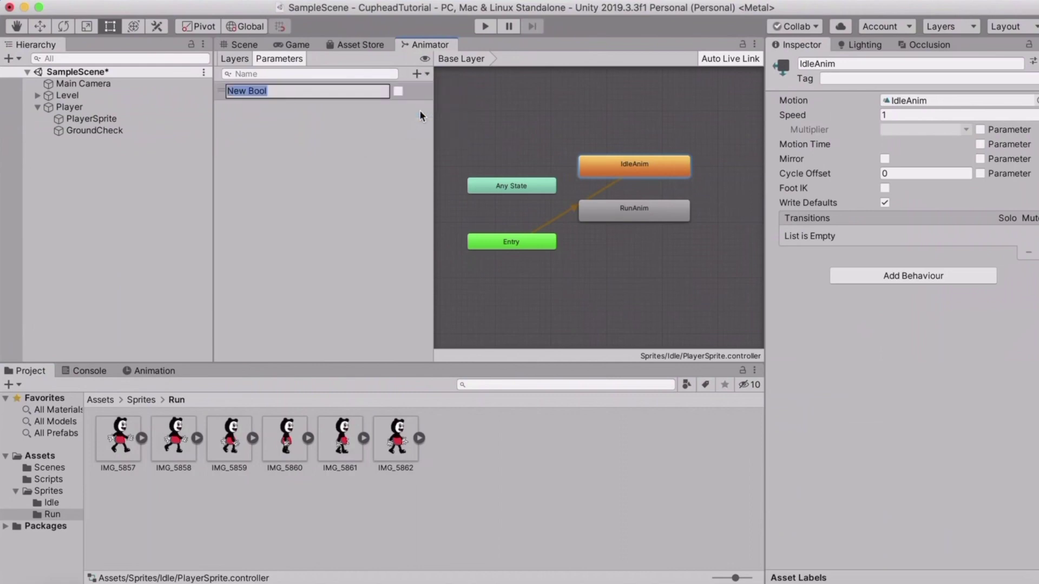
key(BackSpace)
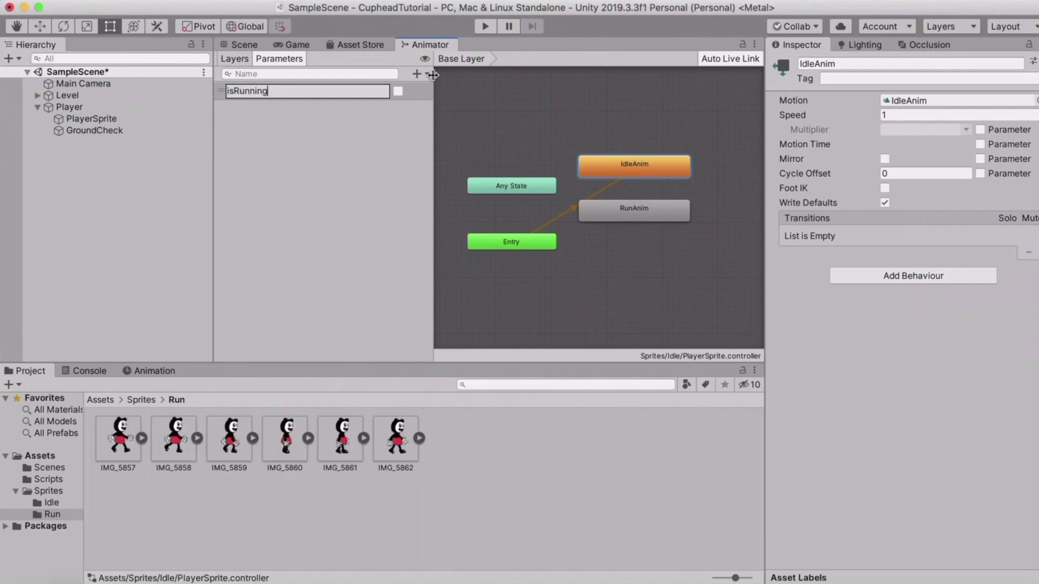
text(isRunning)
key(Return)
drag(621, 167, 627, 161)
Create a transition from IdleAnim to RunAnim, with RunAnim placed directly below.
right_click(625, 162)
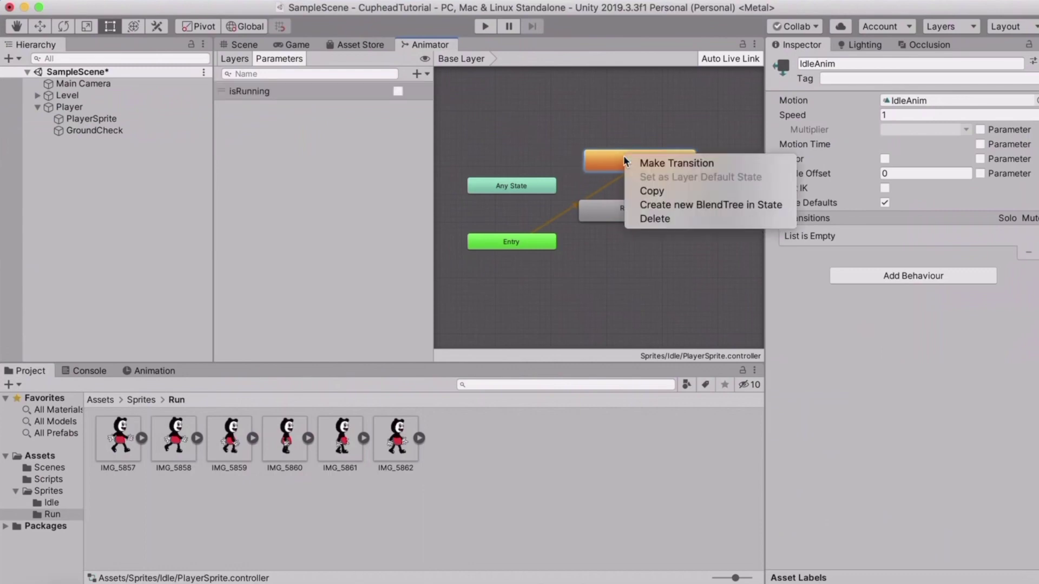
click(648, 164)
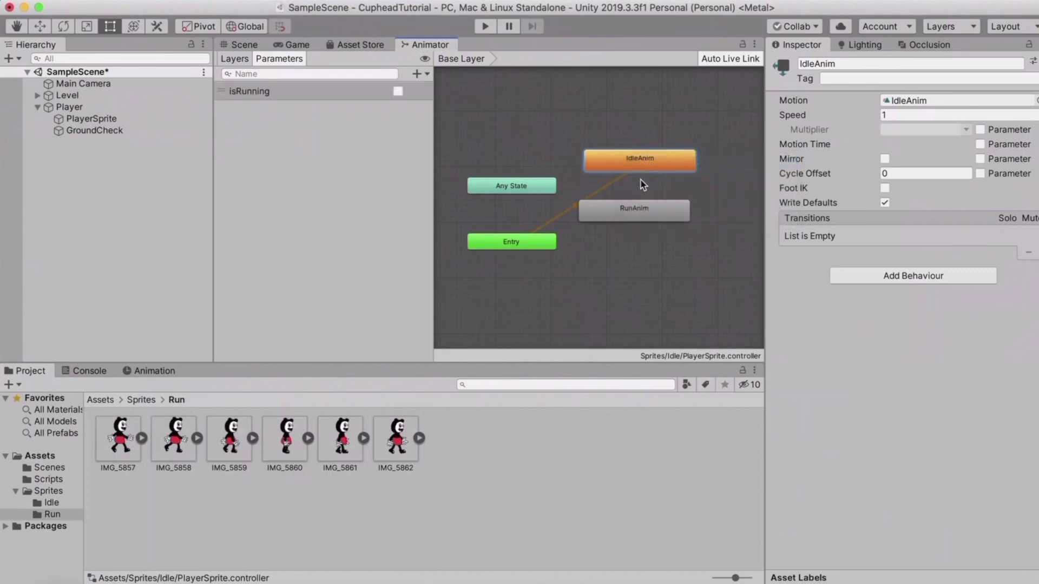
click(627, 162)
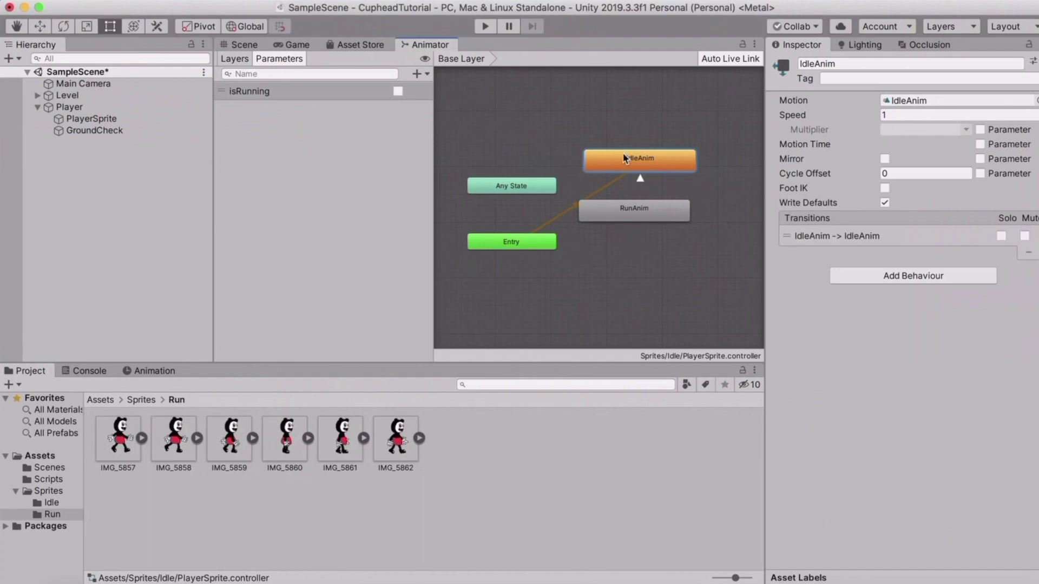
click(638, 180)
click(630, 163)
click(634, 198)
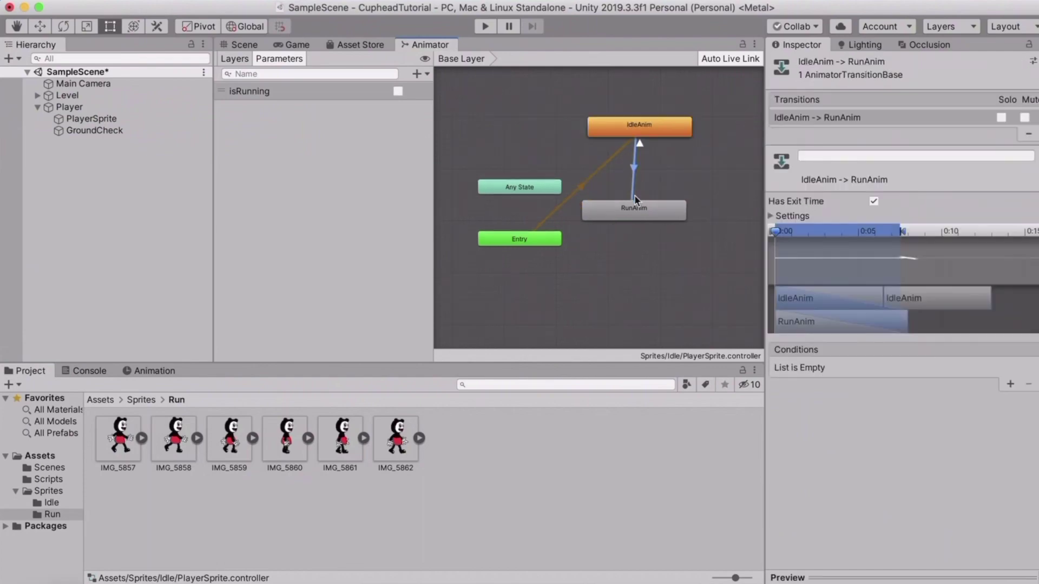
click(651, 251)
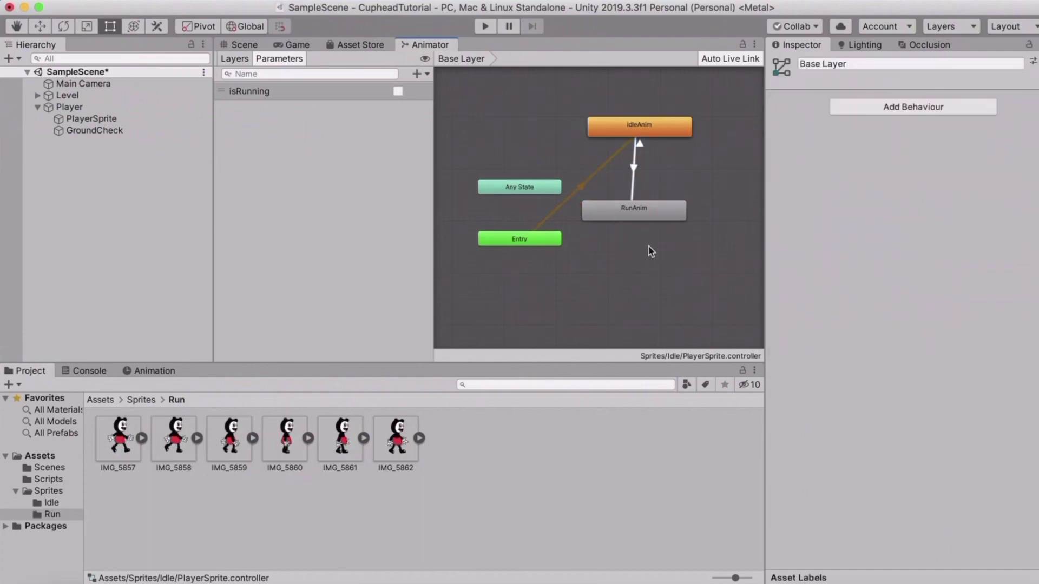
click(633, 180)
mouse_move(621, 224)
mouse_down()
mouse_move(639, 214)
mouse_move(639, 227)
mouse_move(646, 214)
mouse_move(562, 241)
mouse_move(663, 238)
mouse_move(650, 216)
mouse_move(667, 212)
mouse_move(635, 212)
mouse_up()
click(638, 173)
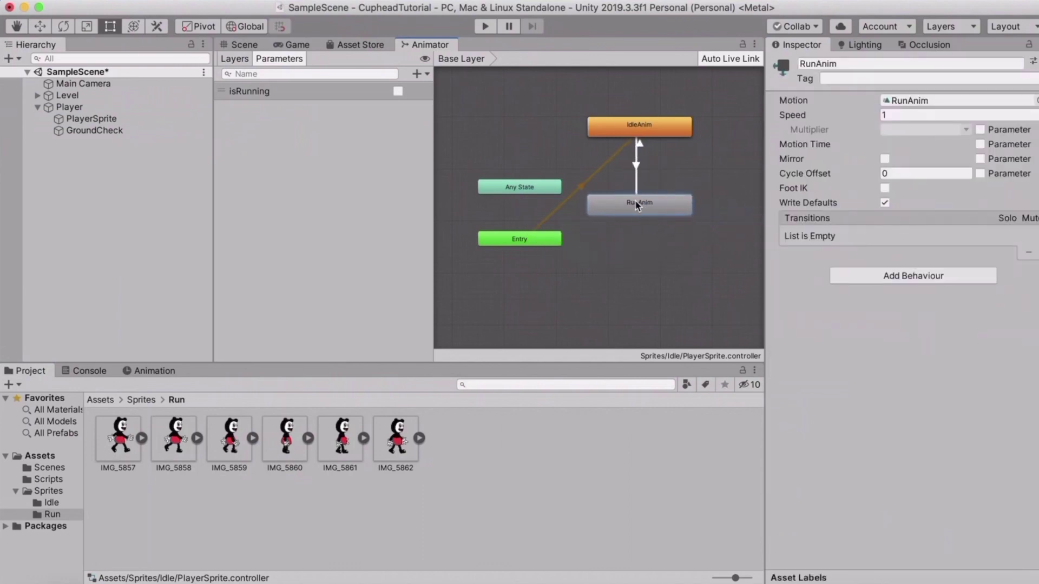
click(636, 169)
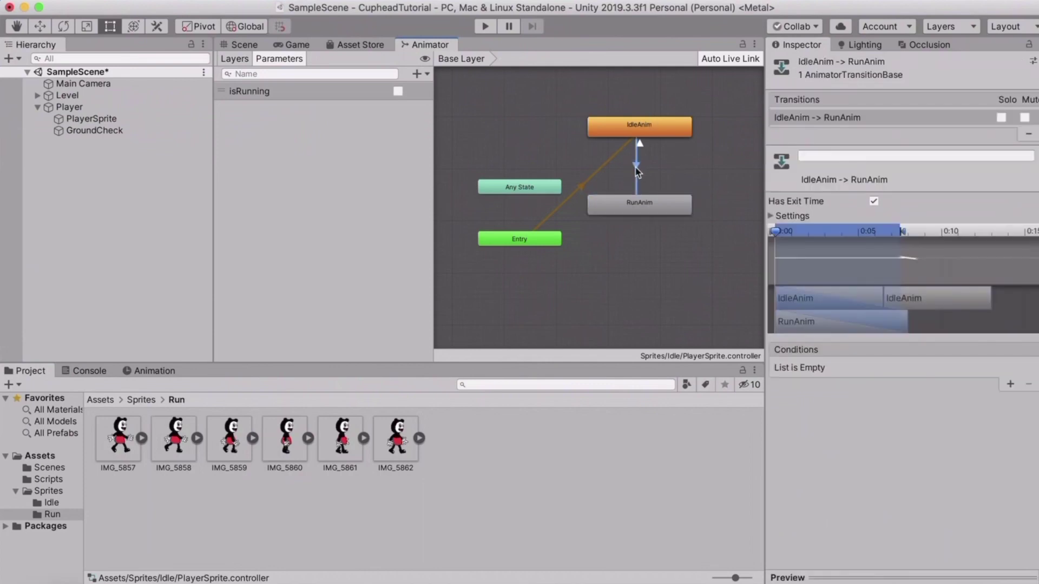
Turn off Has Exit Time, set duration 0.1, and add an isRunning true condition.
click(873, 202)
click(873, 202)
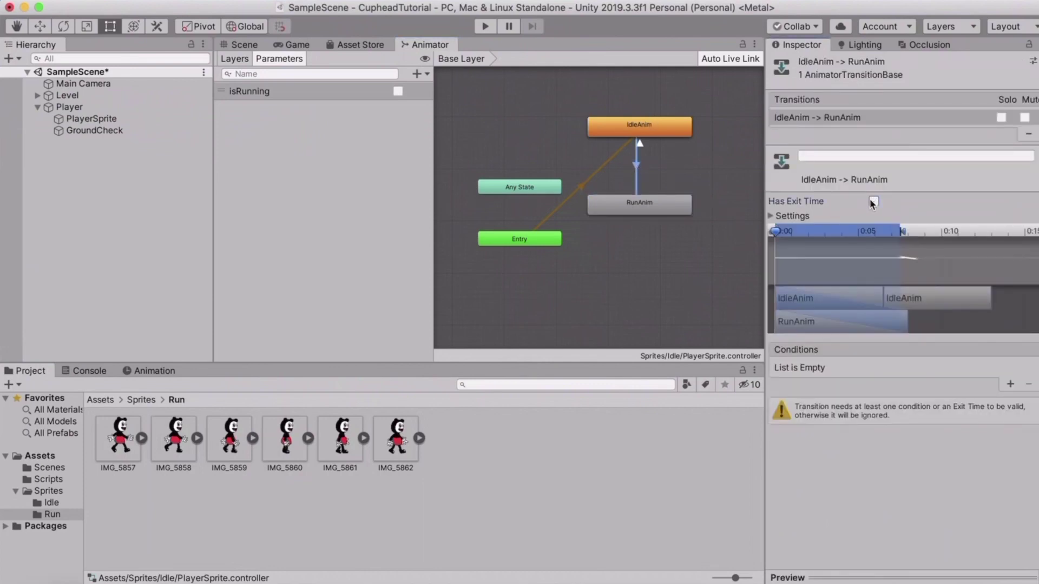
click(771, 216)
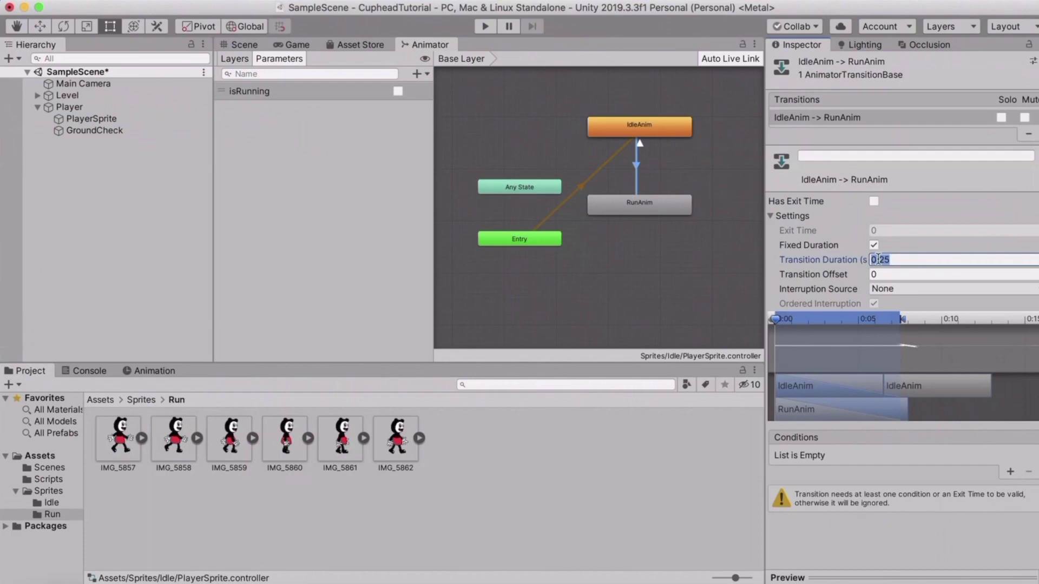
text(.1)
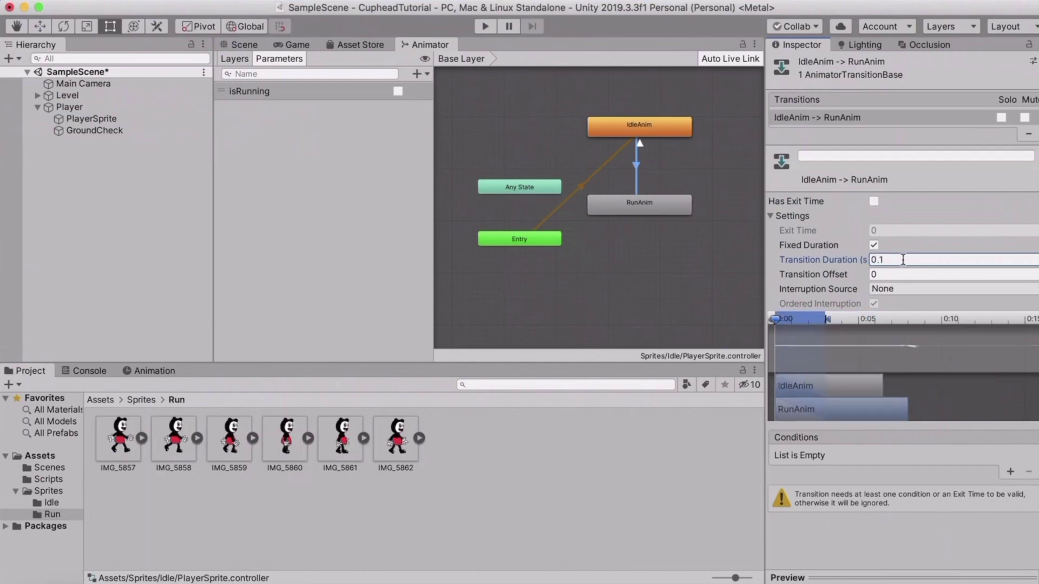
click(771, 217)
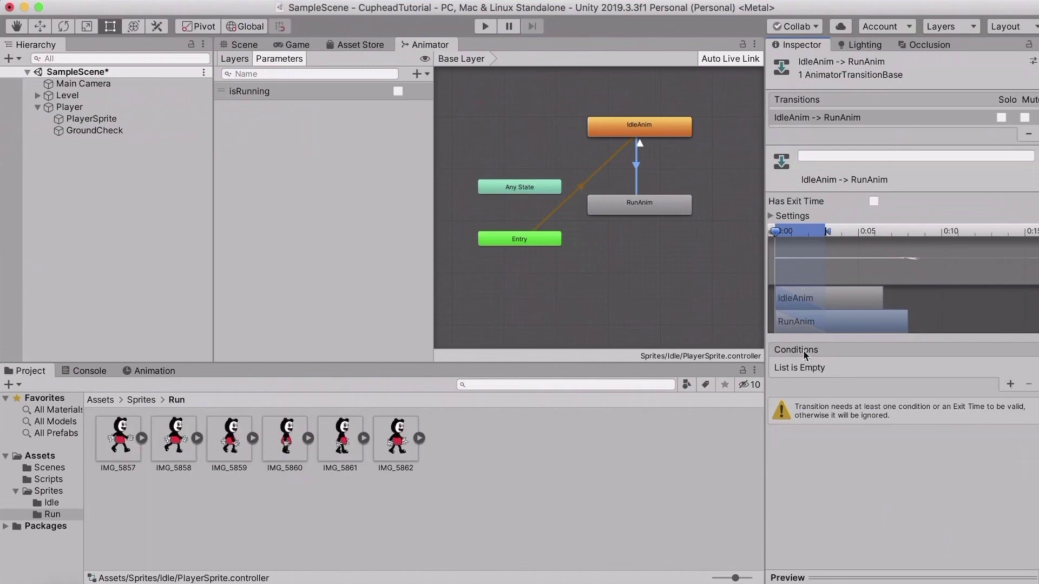
click(1009, 385)
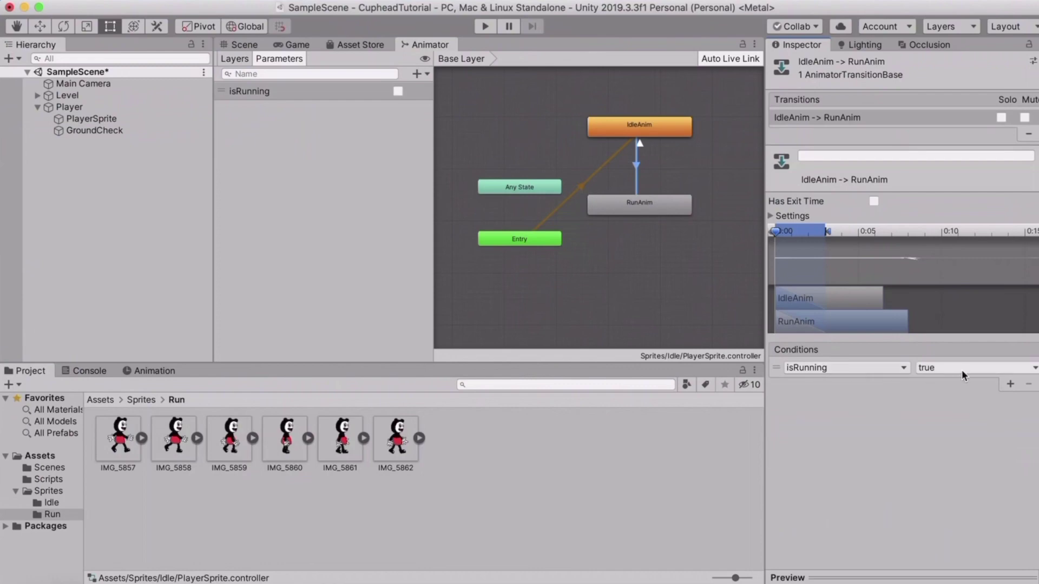
Create a return transition from RunAnim back to IdleAnim.
click(648, 206)
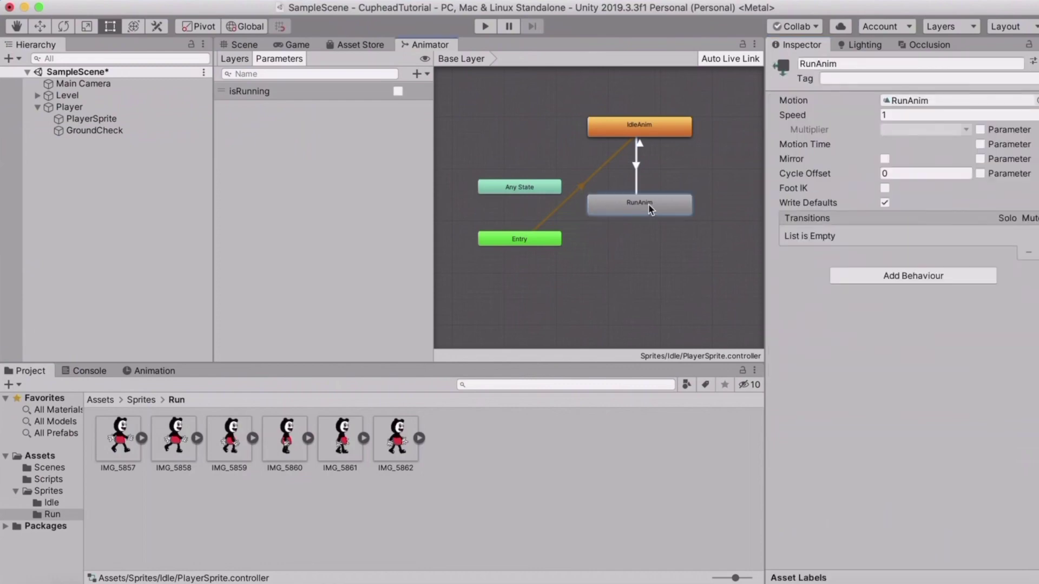
right_click(642, 206)
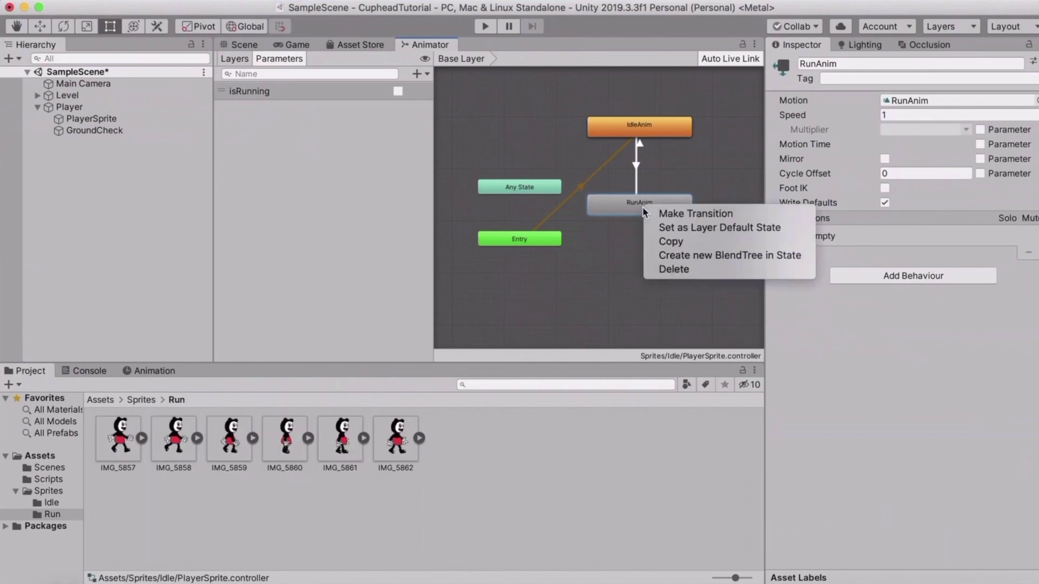
click(658, 212)
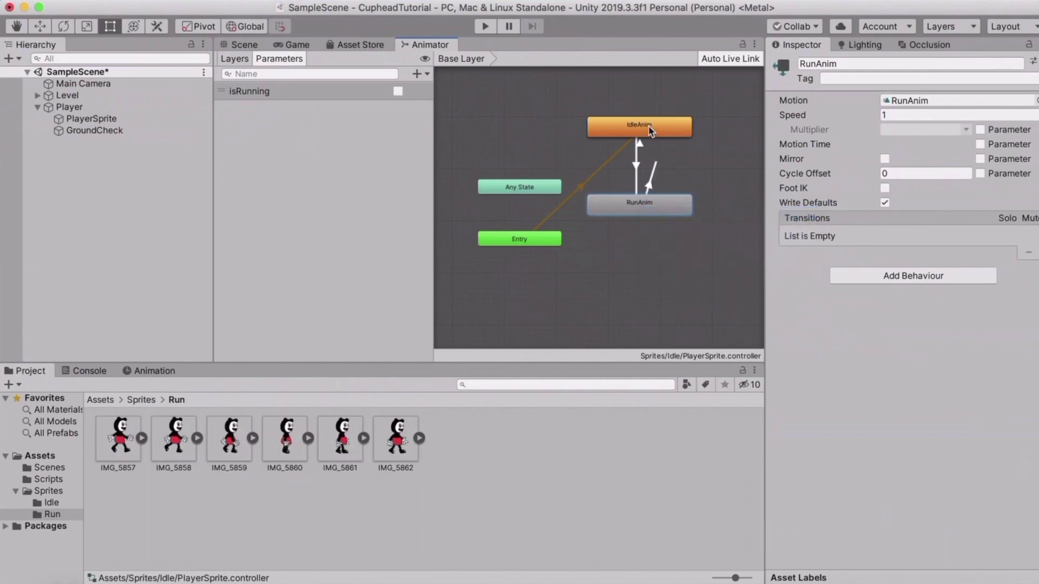
click(652, 136)
click(648, 128)
click(644, 174)
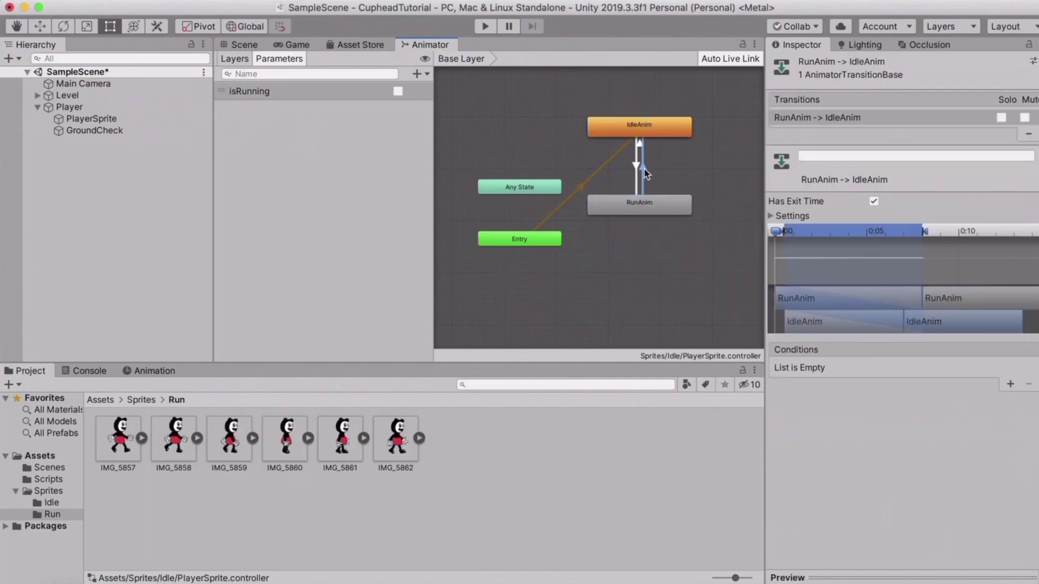
Turn off its exit time, set duration 0.1, and require isRunning to be false.
click(873, 200)
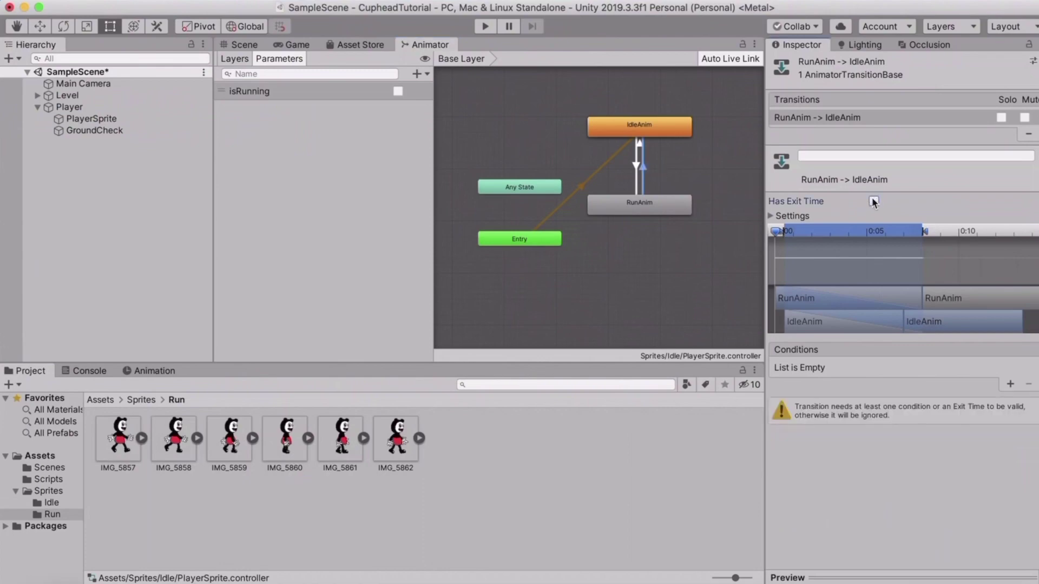
click(771, 216)
click(890, 260)
key(BackSpace)
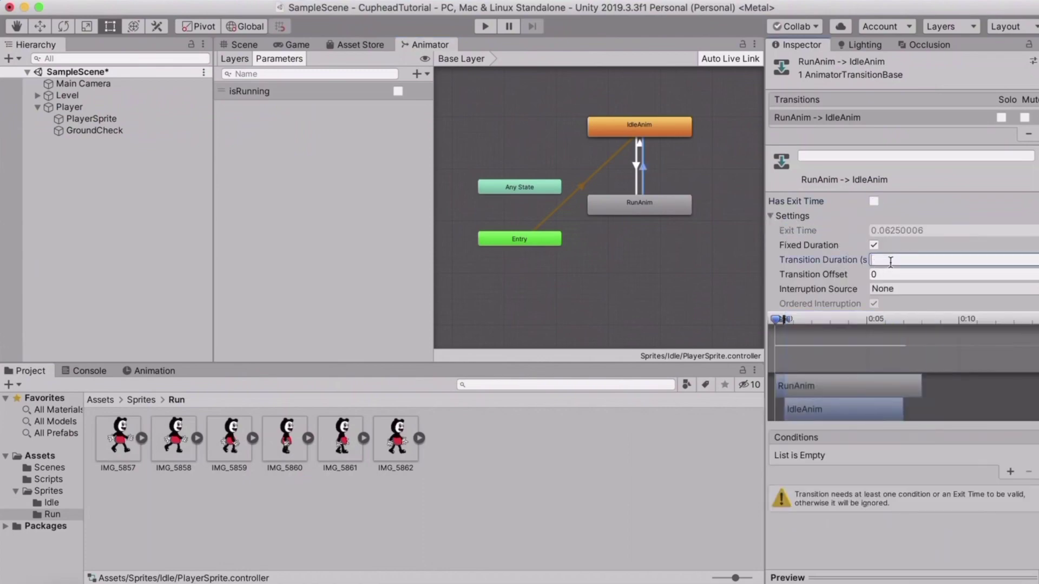
text(.1)
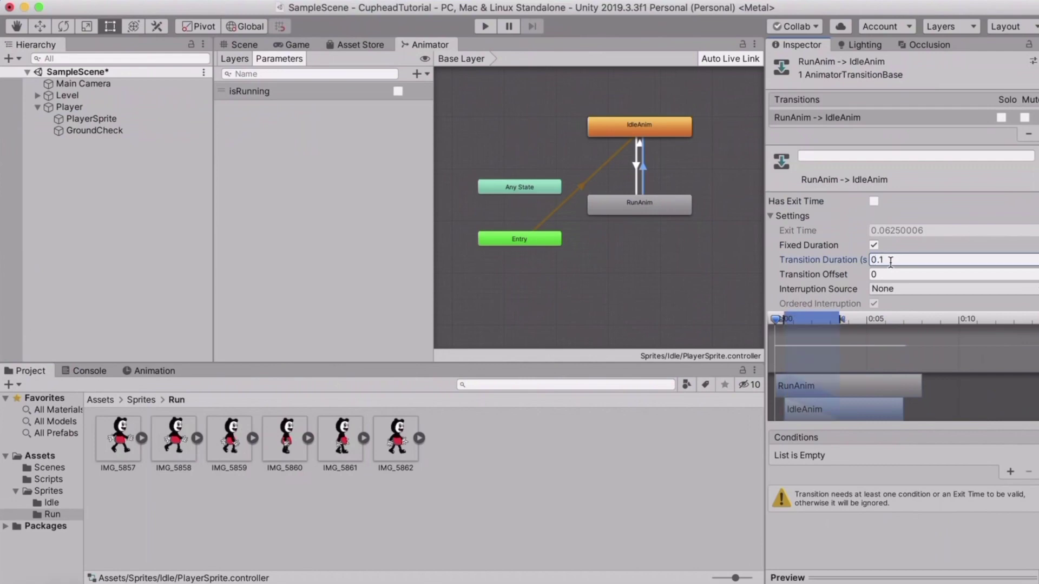
click(771, 215)
click(1009, 385)
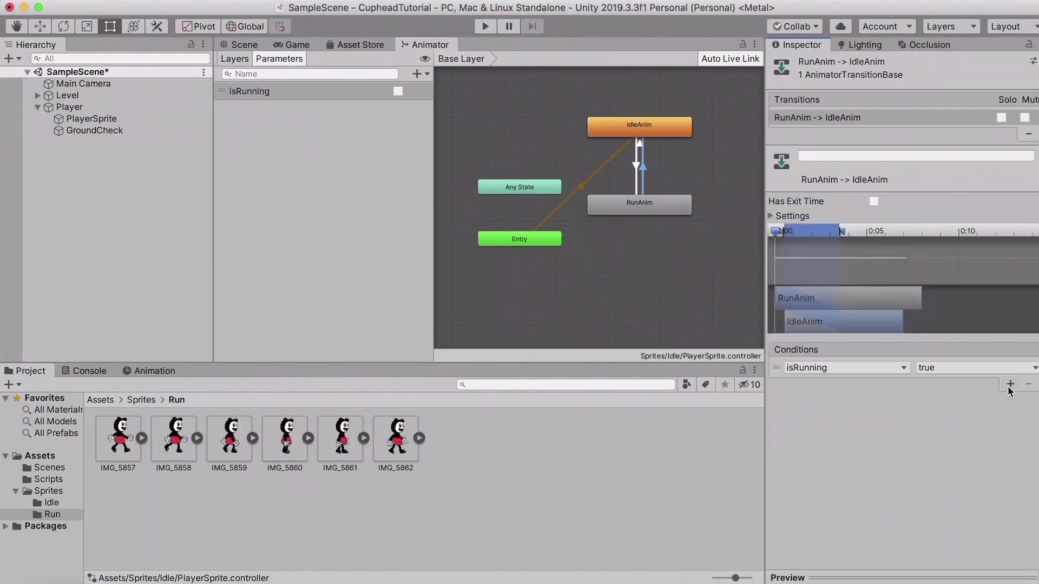
click(926, 367)
click(924, 380)
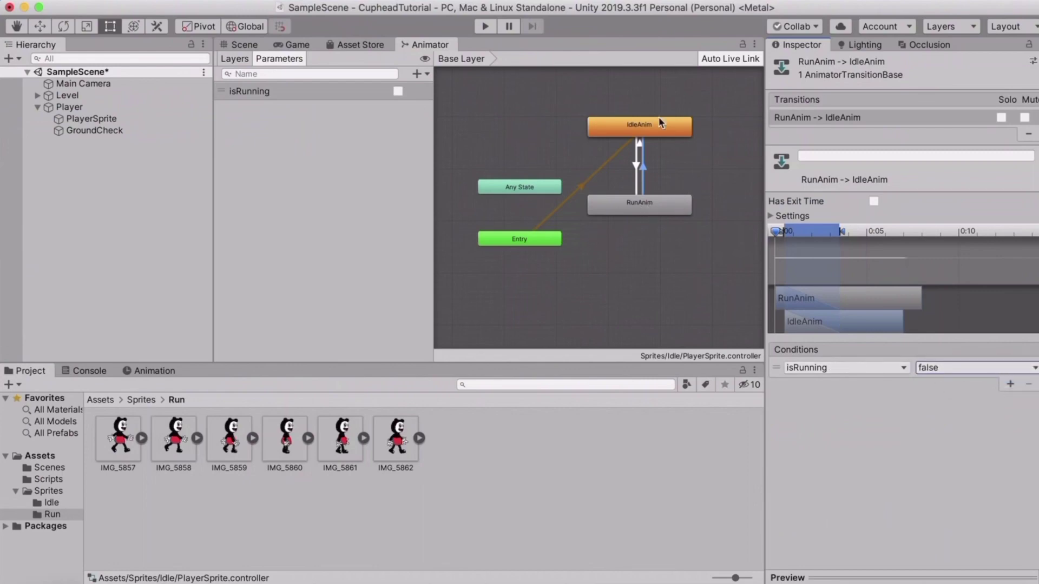
click(348, 182)
Return to the Scene view and save the project via File > Save Project.
click(260, 46)
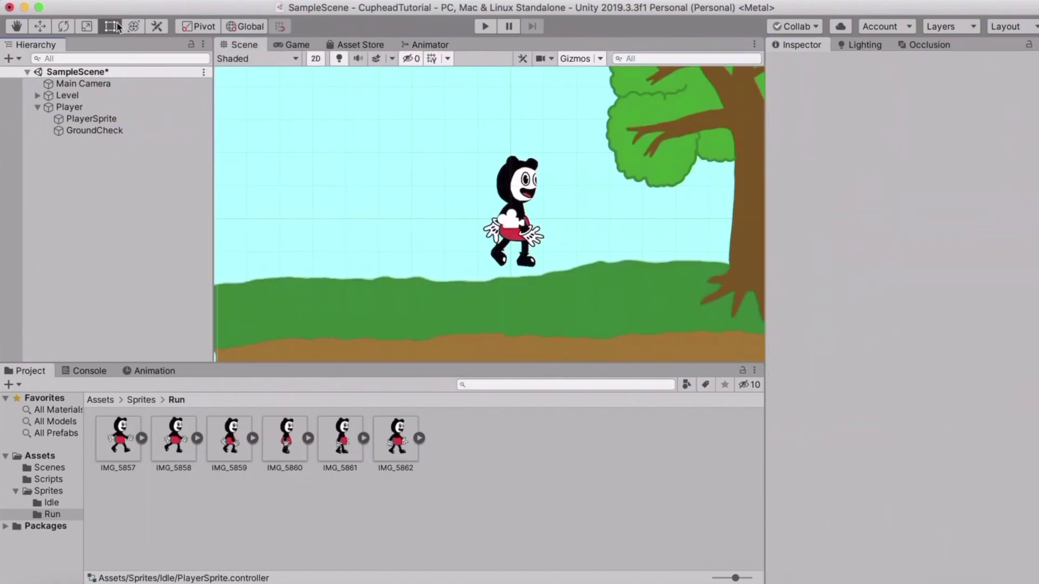
click(81, 1)
click(98, 41)
click(81, 1)
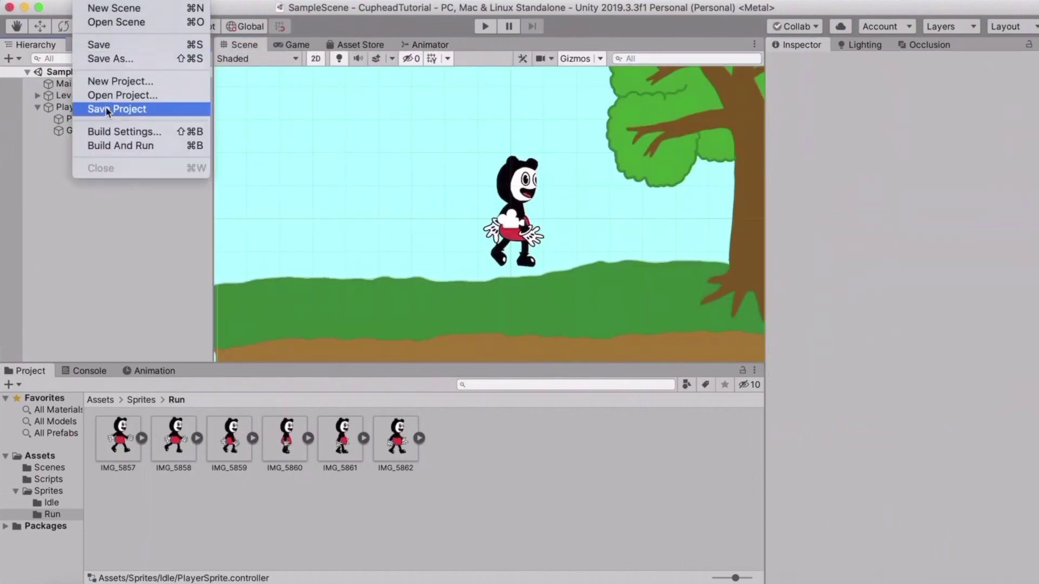
click(106, 107)
Browse to Assets > Scripts and select the PlayerController script.
click(96, 401)
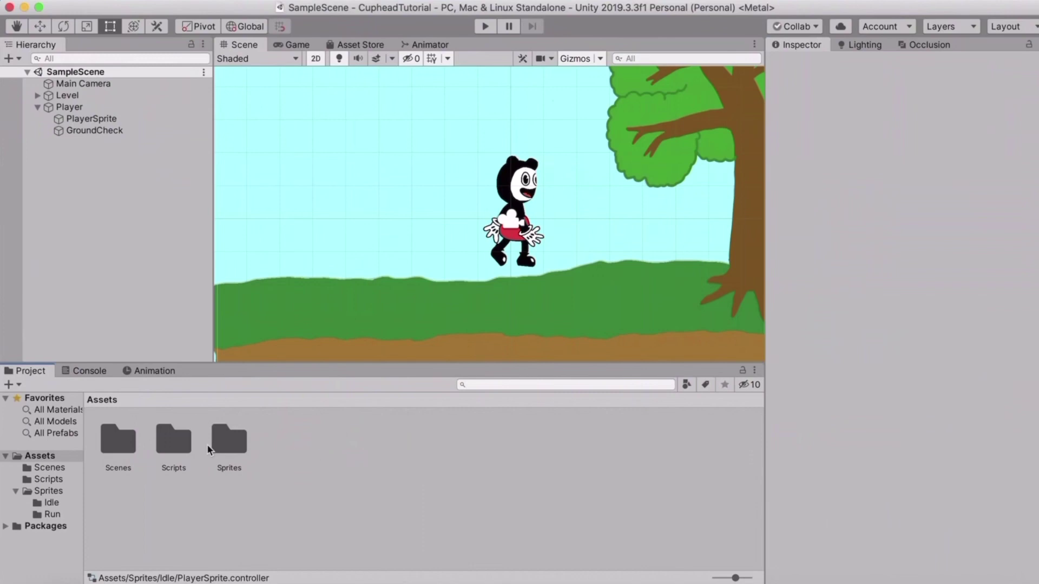
double_click(173, 439)
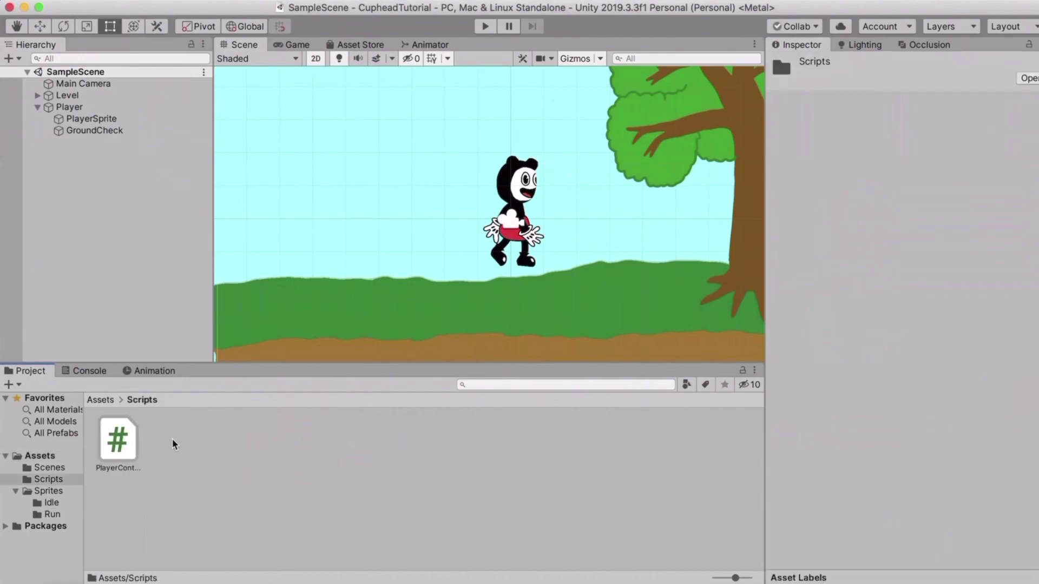
click(125, 441)
Open PlayerController.cs and add 'public Animator anim;' below 'public float radius;'.
double_click(118, 441)
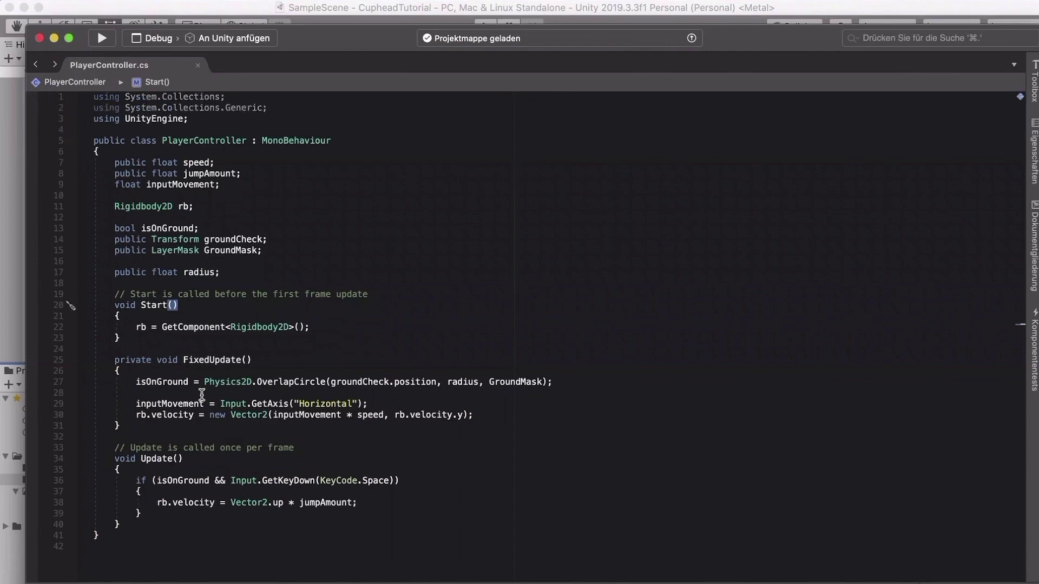
click(249, 271)
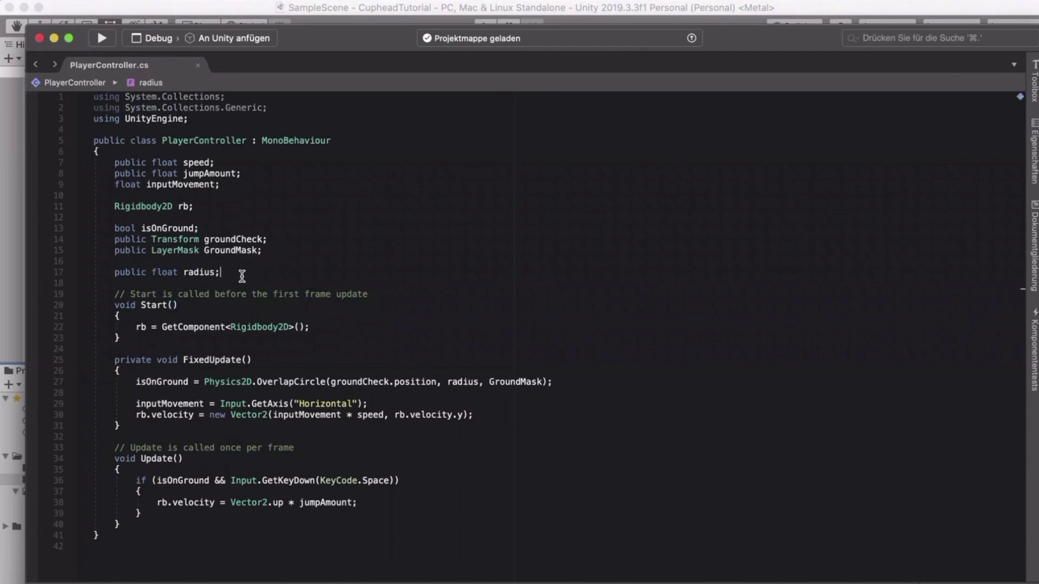
key(Return)
key(Return)
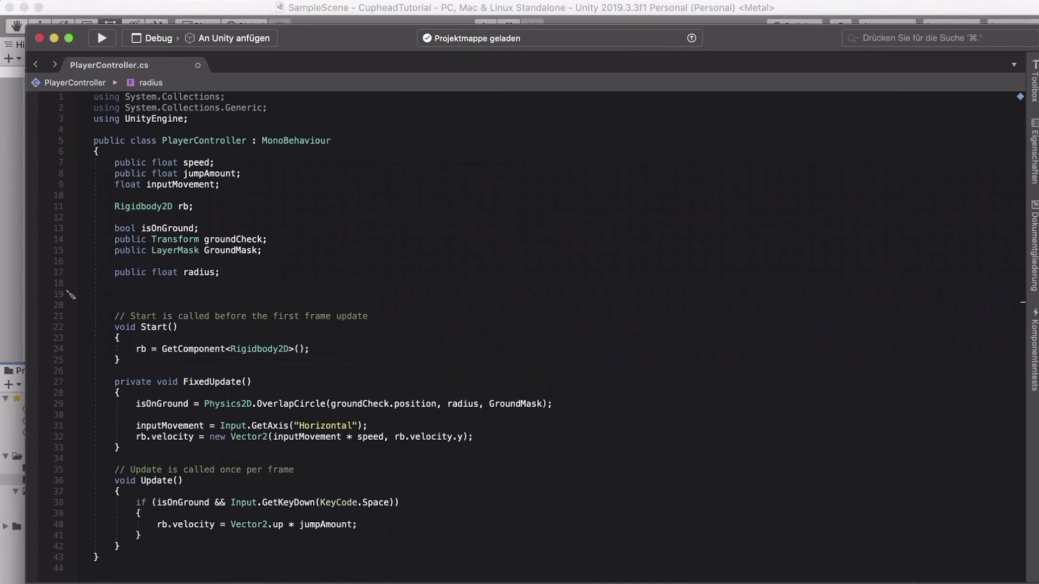
text(publ)
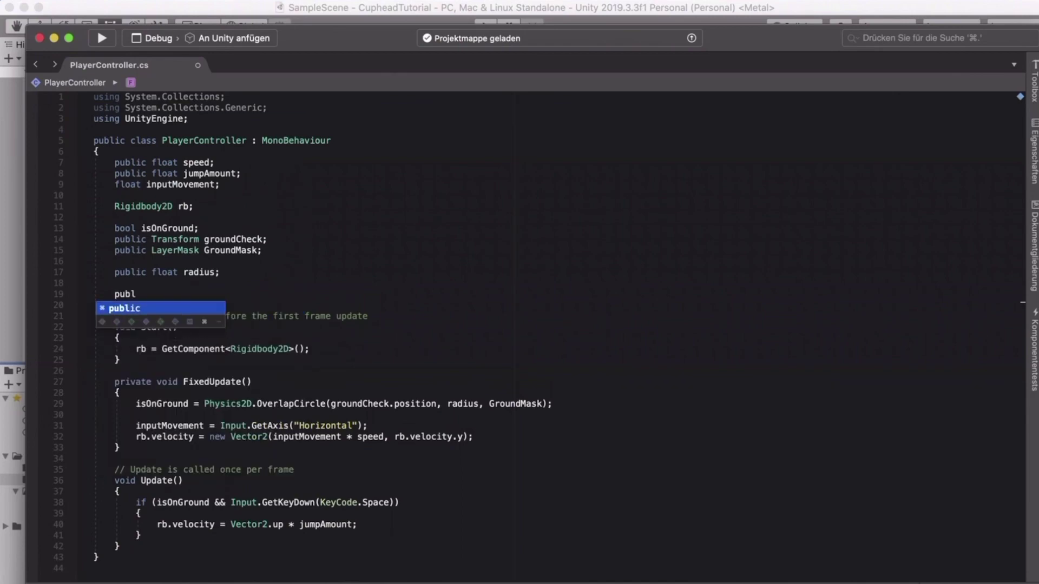
text(ic Aim)
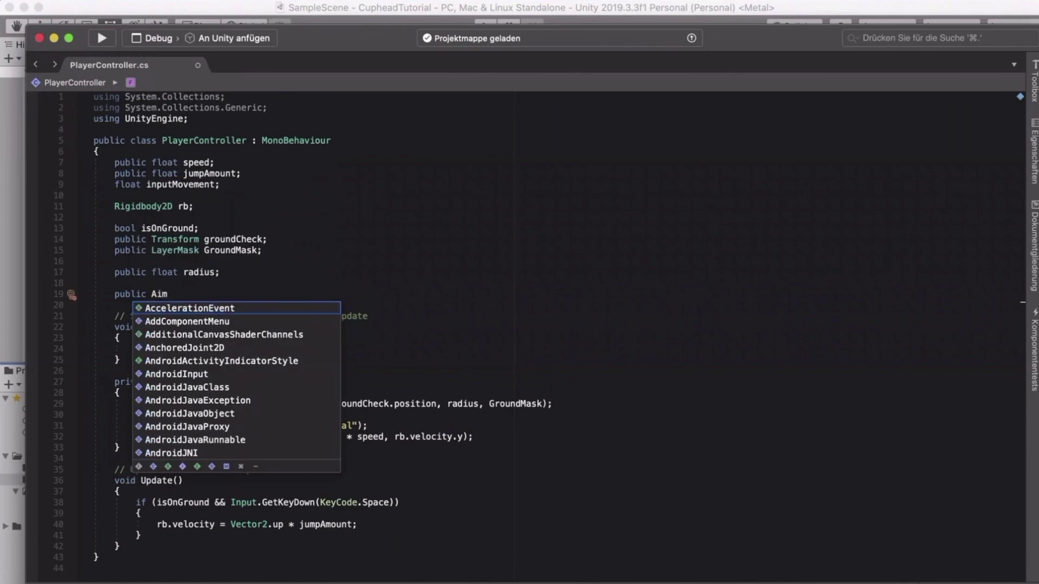
text(ator )
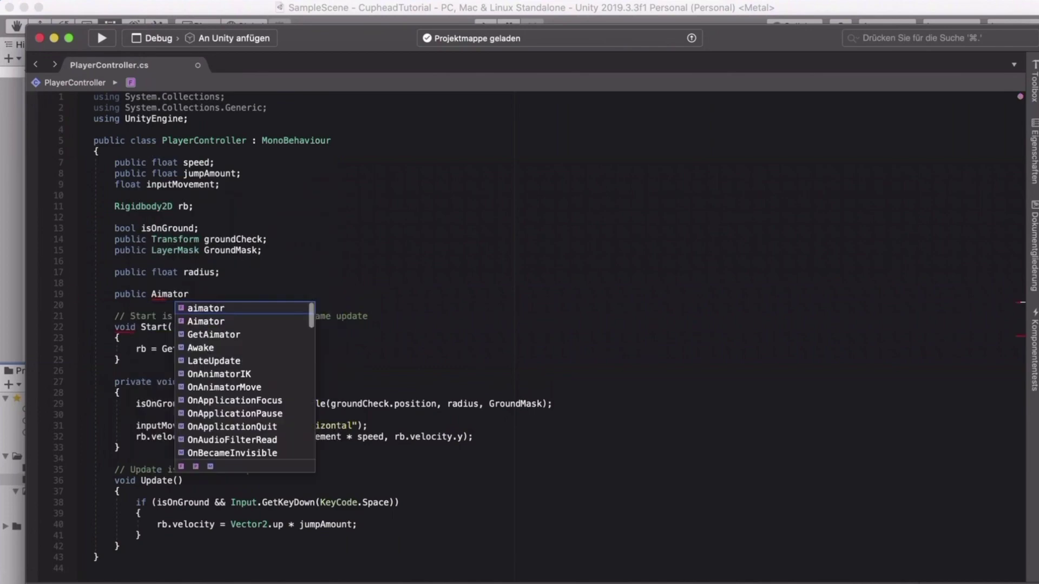
text(anim;)
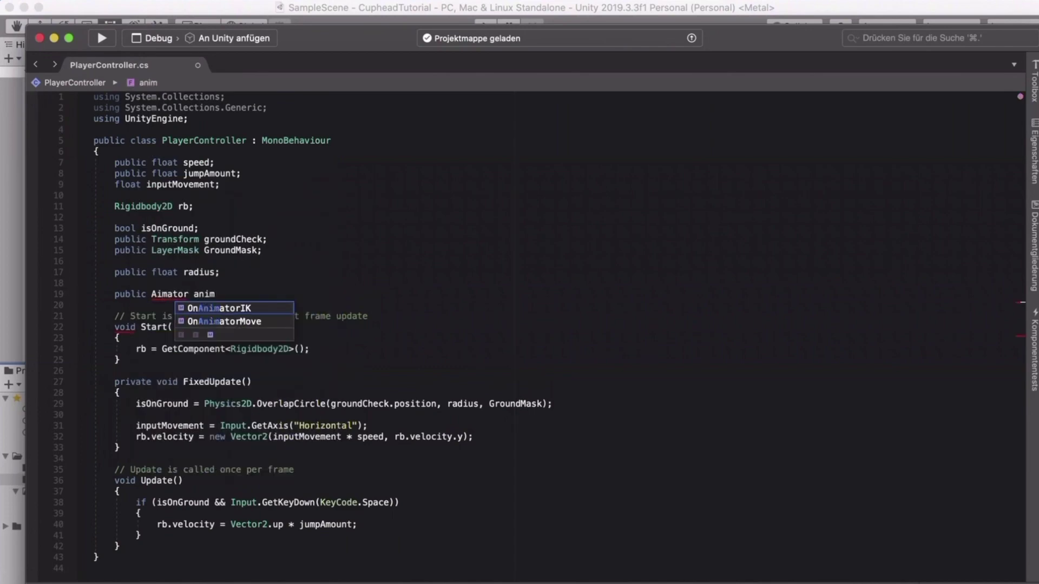
mouse_move(171, 296)
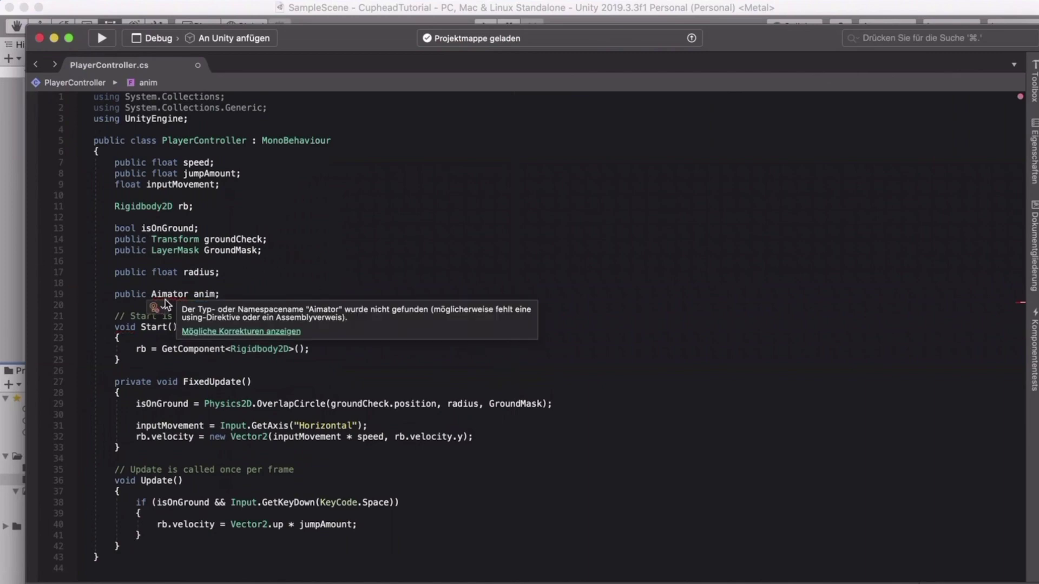
text(n)
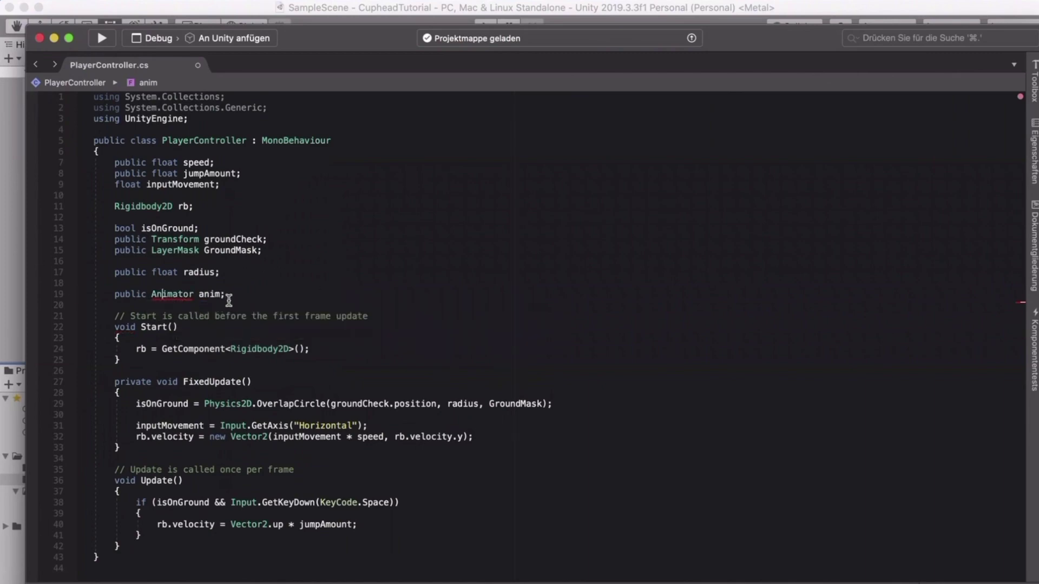
scroll(206, 336, down, 5)
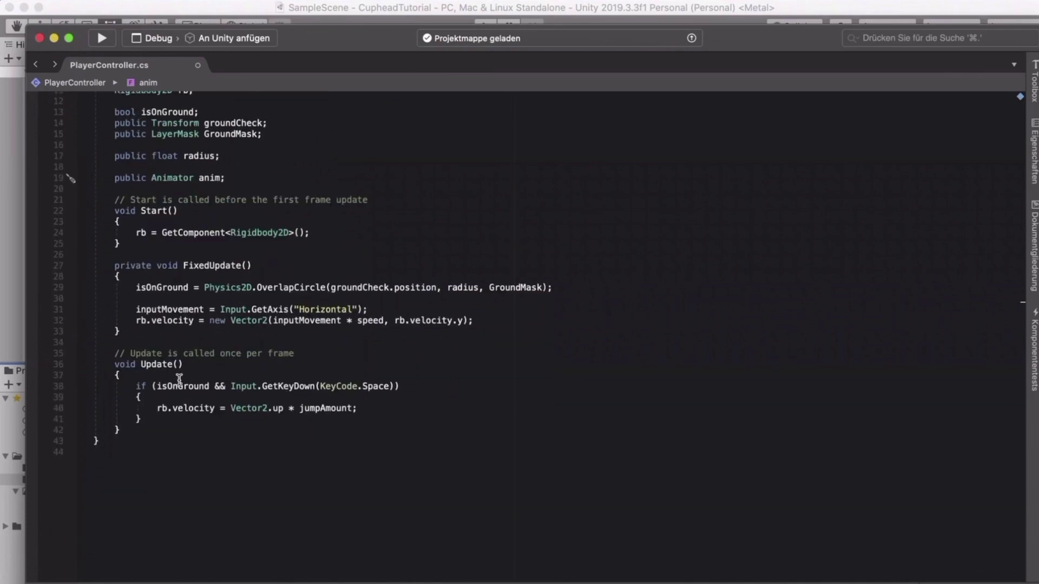
In Update(), start an 'if (isOnGround && inputMovement != 0) {' block after the jump code.
click(165, 419)
key(Return)
key(Return)
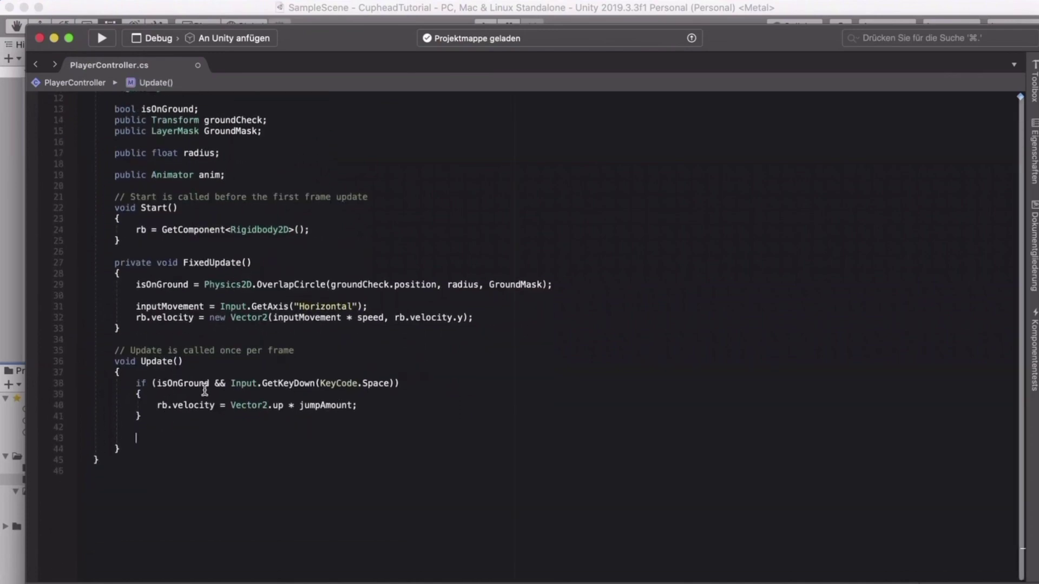
scroll(204, 390, down, 1)
text(if)
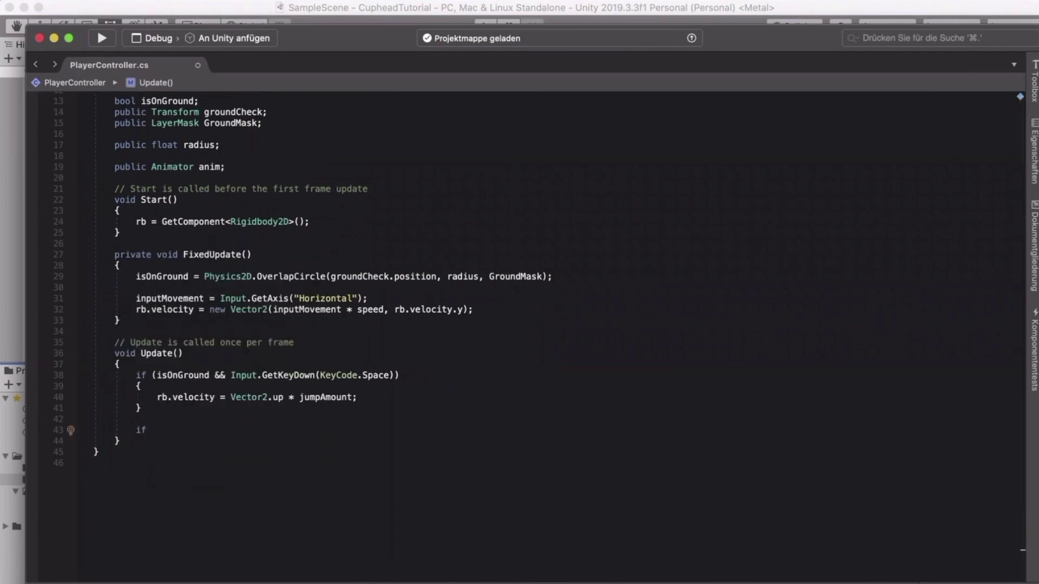
text( (is)
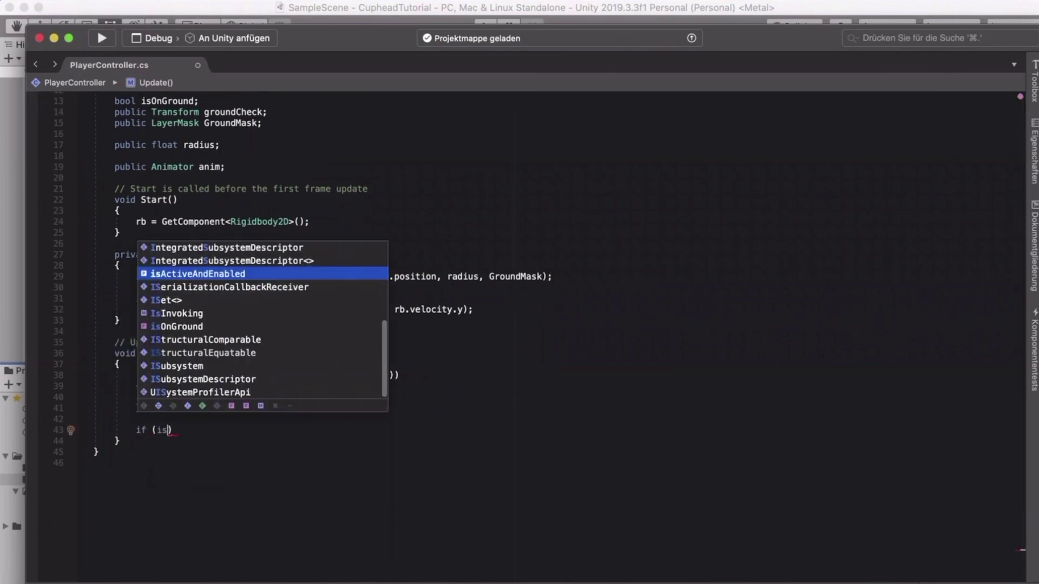
text(On)
key(Return)
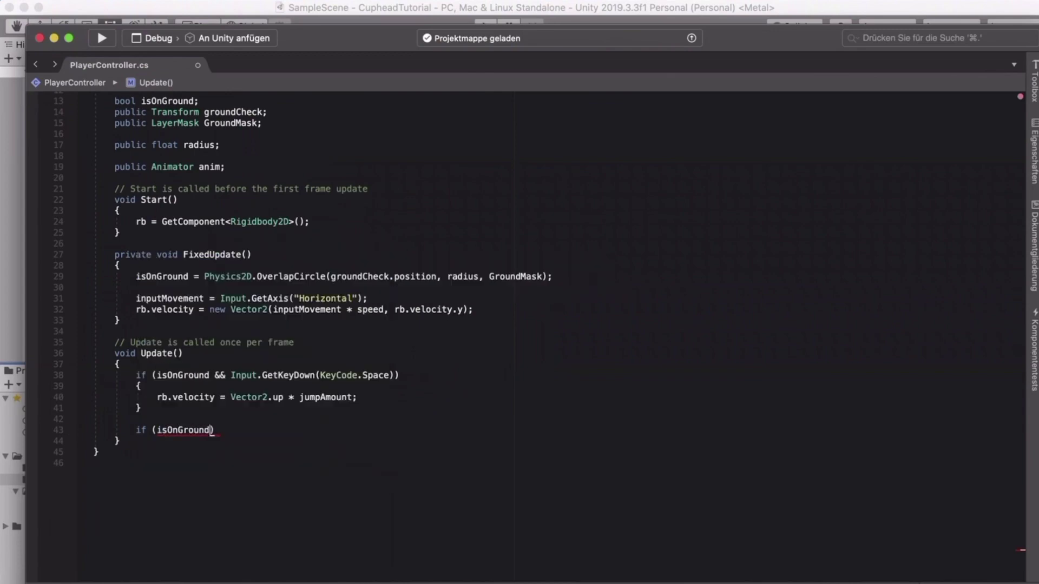
text(&& in)
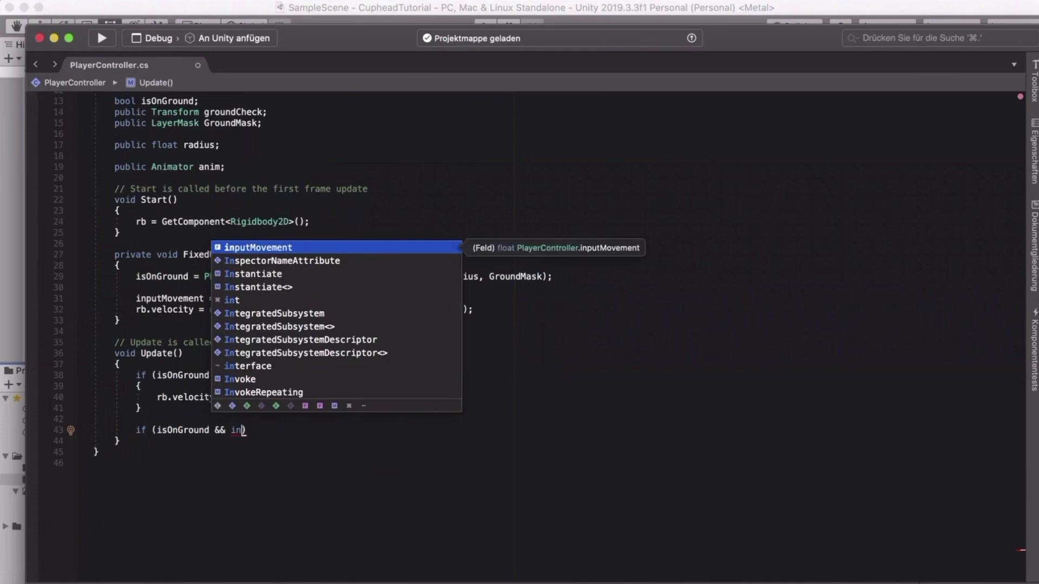
key(Return)
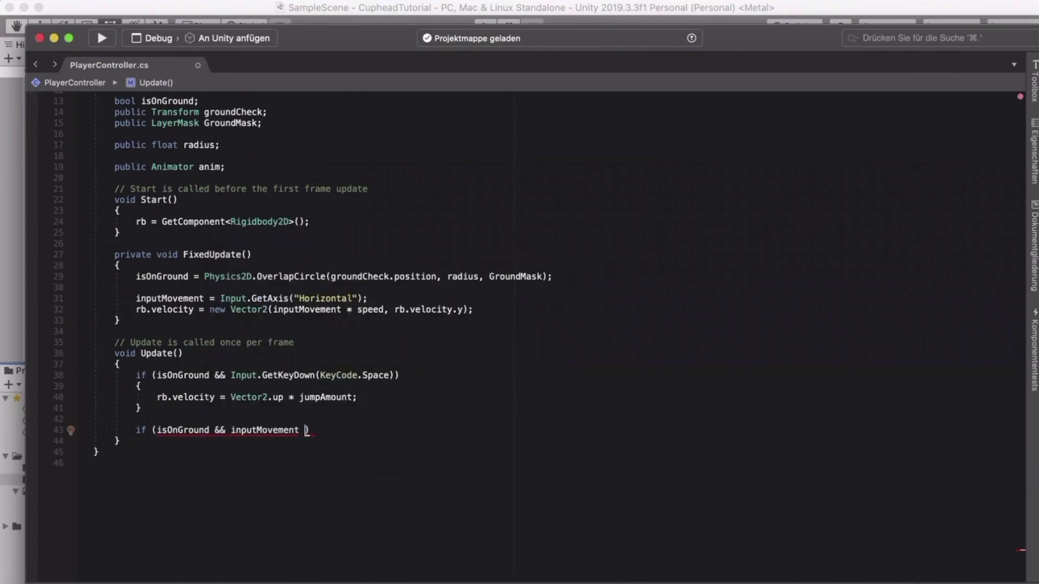
text(!= 0) {)
key(Return)
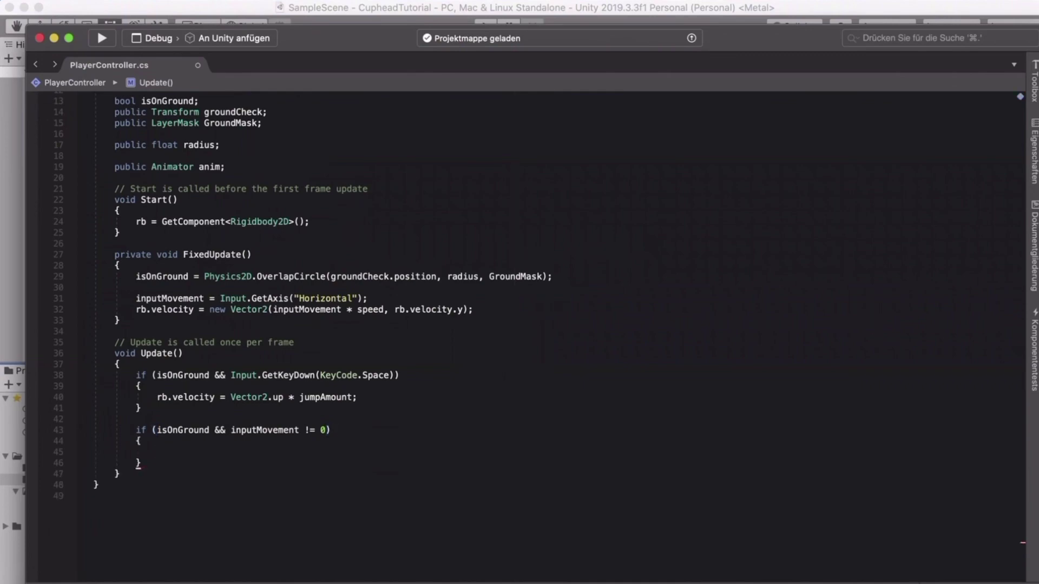
Inside the if block, write anim.SetBool("isRunning", true); and add a line below it.
key(ctrl+space)
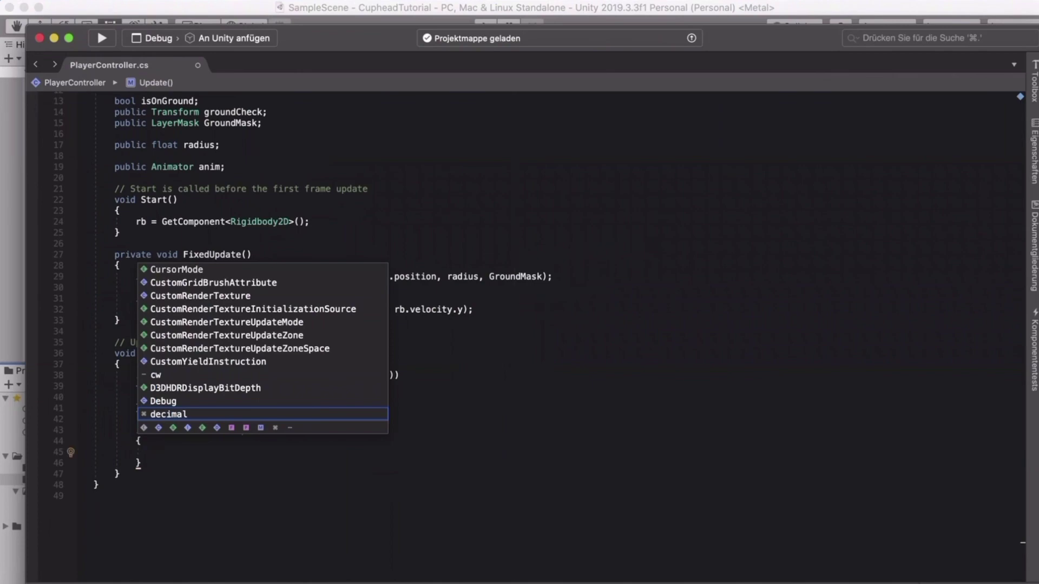
text(anim)
key(Escape)
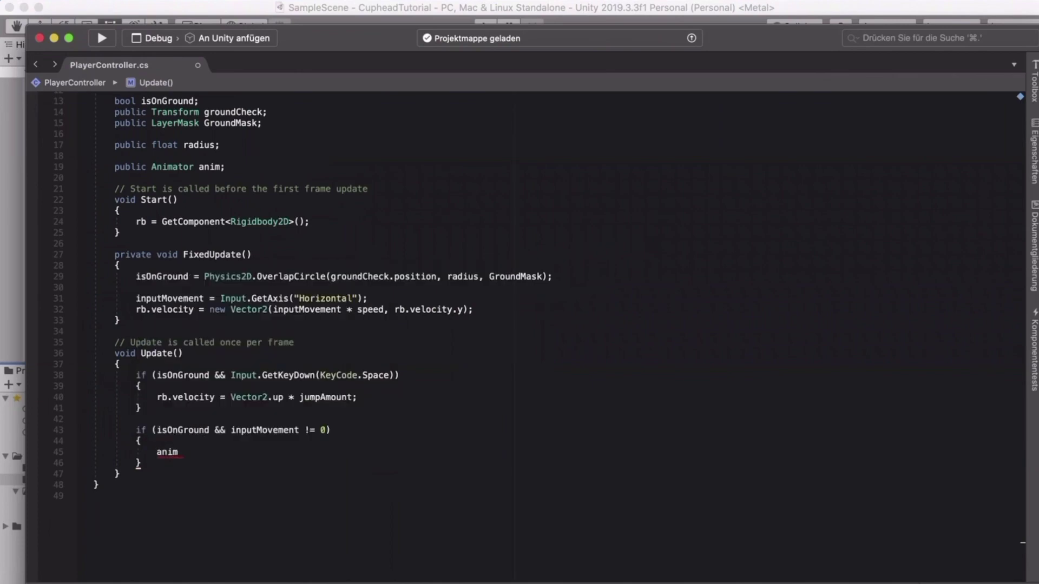
text(.set)
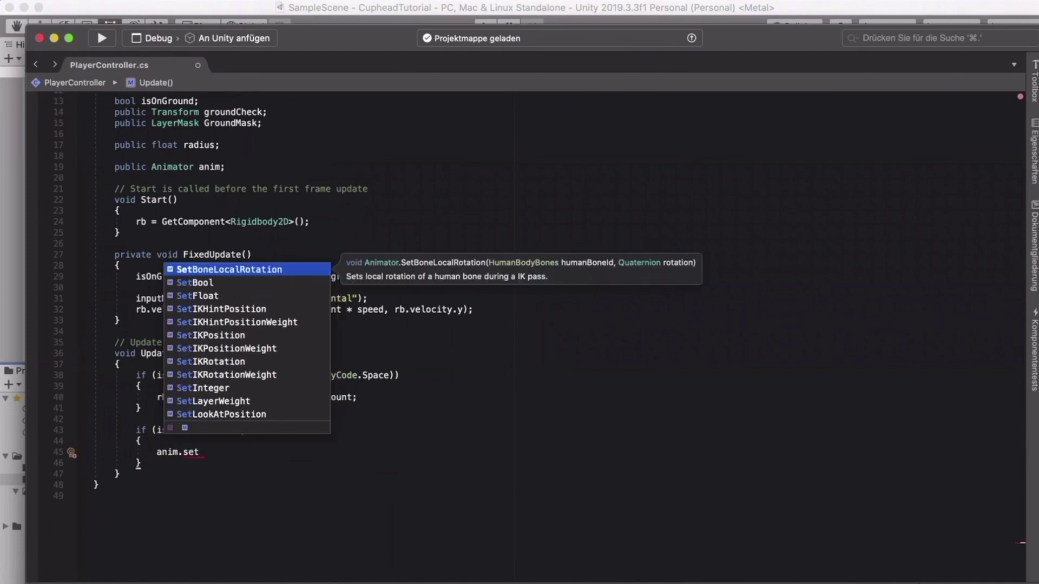
key(Down)
key(Return)
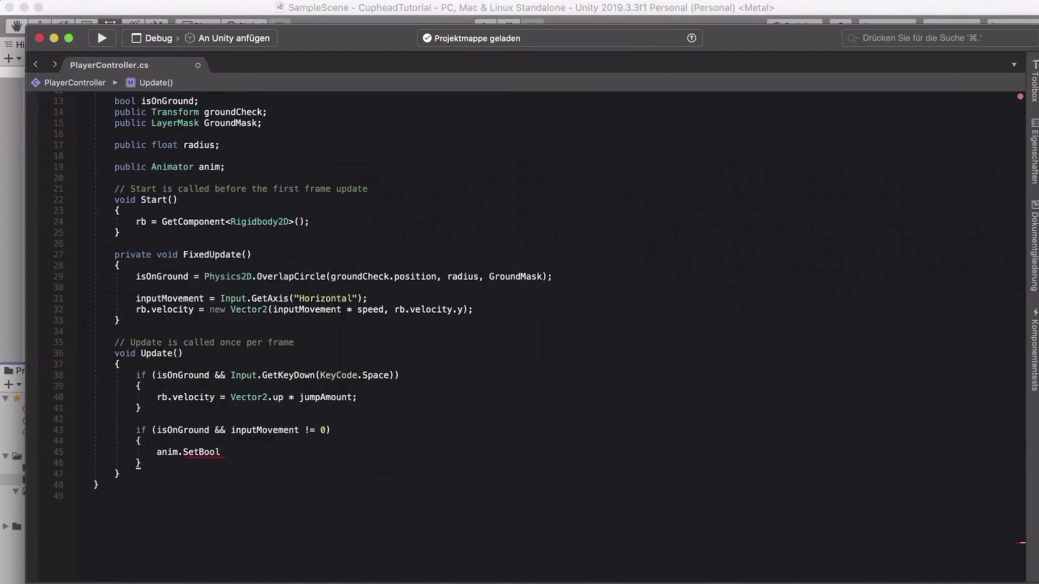
text((")
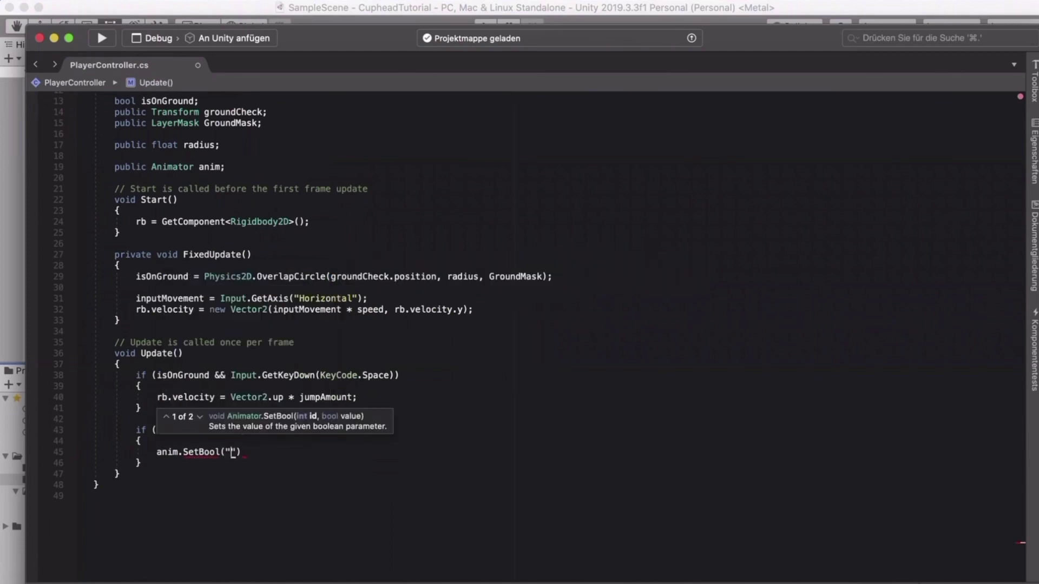
text(isRunning)
text(", true)
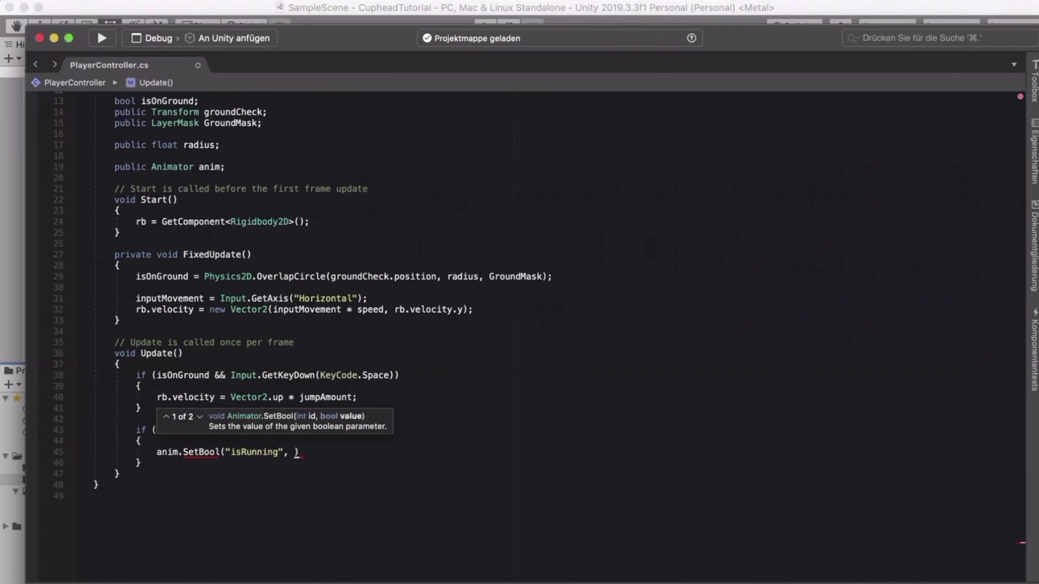
text();)
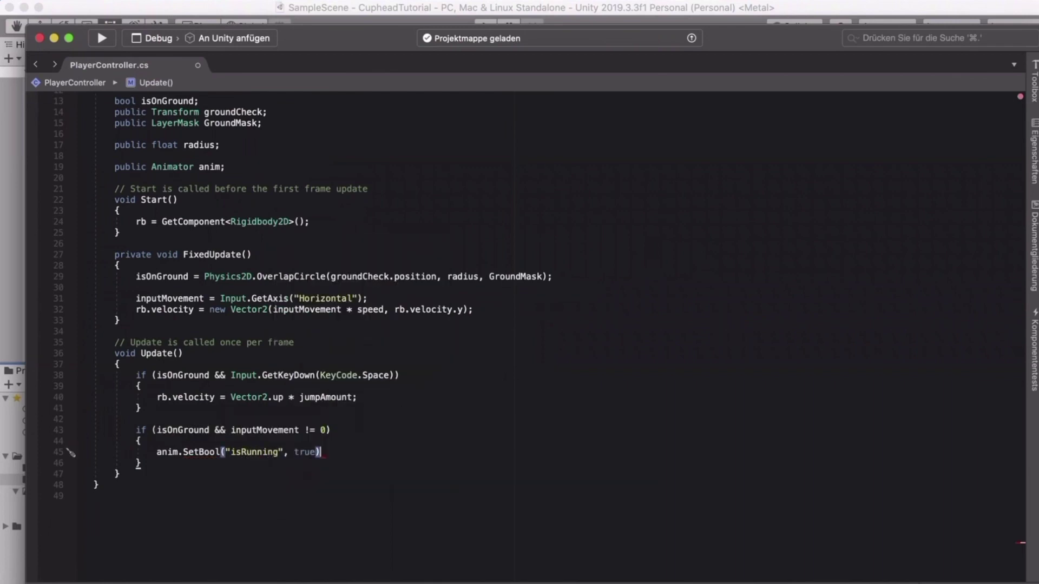
key(Down)
key(Return)
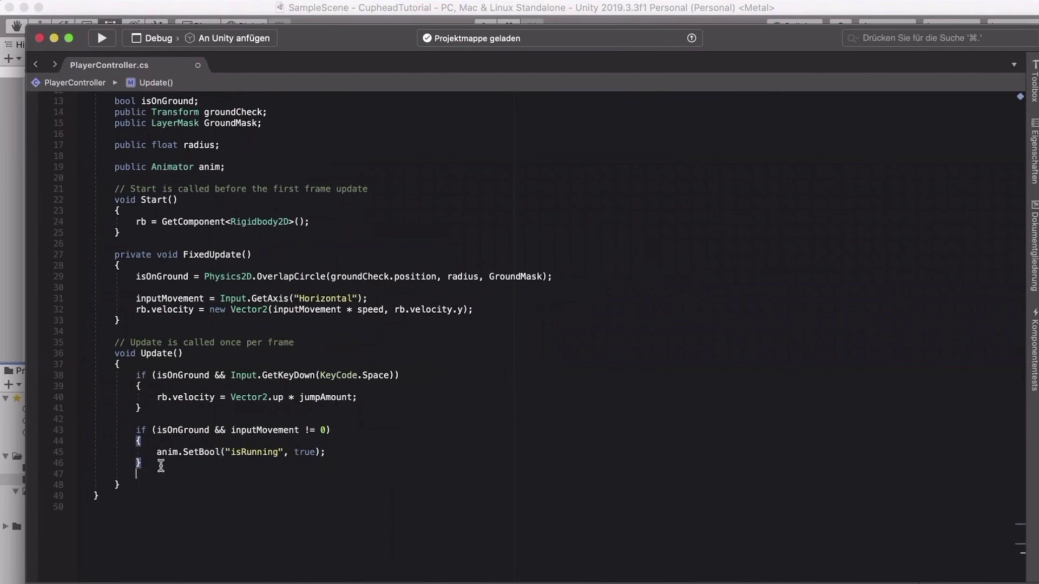
scroll(110, 398, down, 1)
Add an else block that calls anim.SetBool("isRunning", false).
text(else)
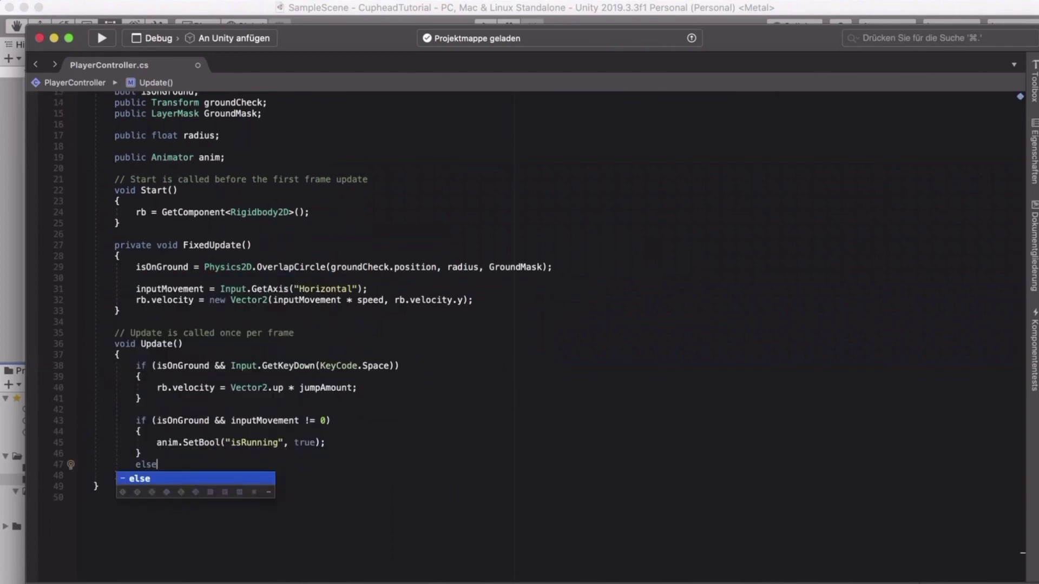
text( {)
key(Return)
scroll(236, 461, down, 4)
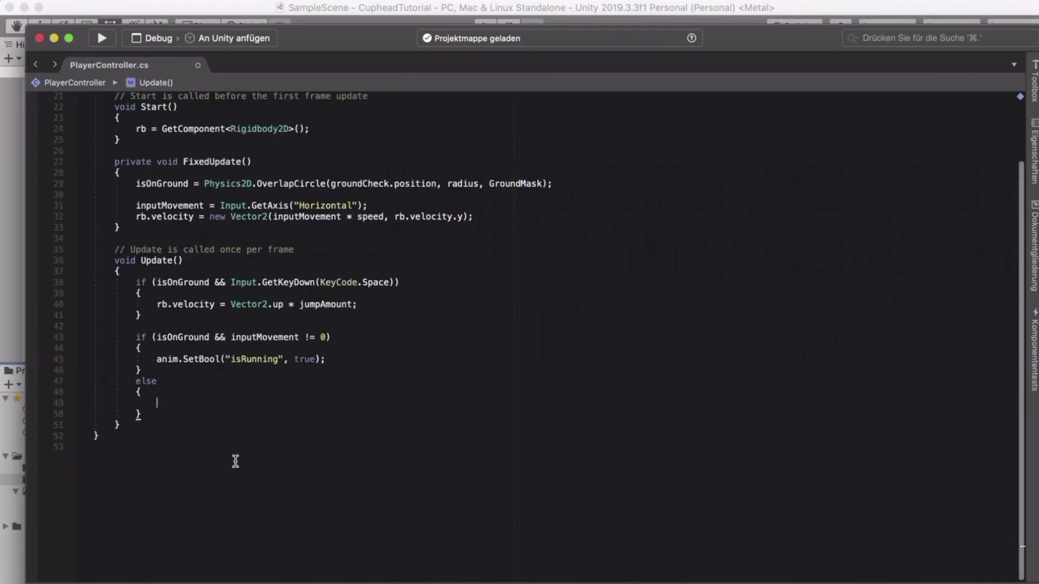
drag(325, 359, 156, 359)
key(super+c)
click(171, 404)
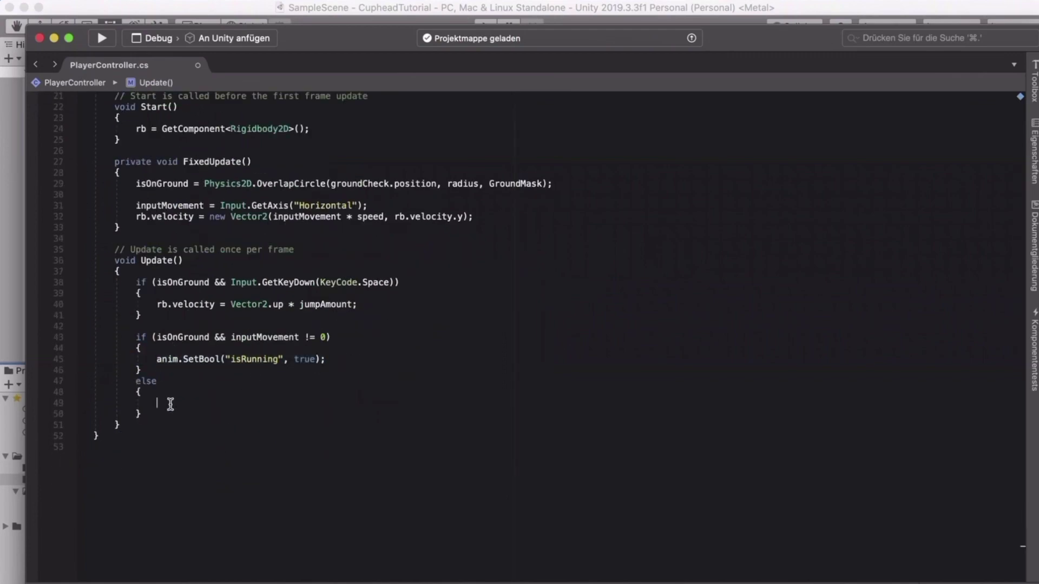
key(super+v)
click(310, 403)
key(Return)
key(Return)
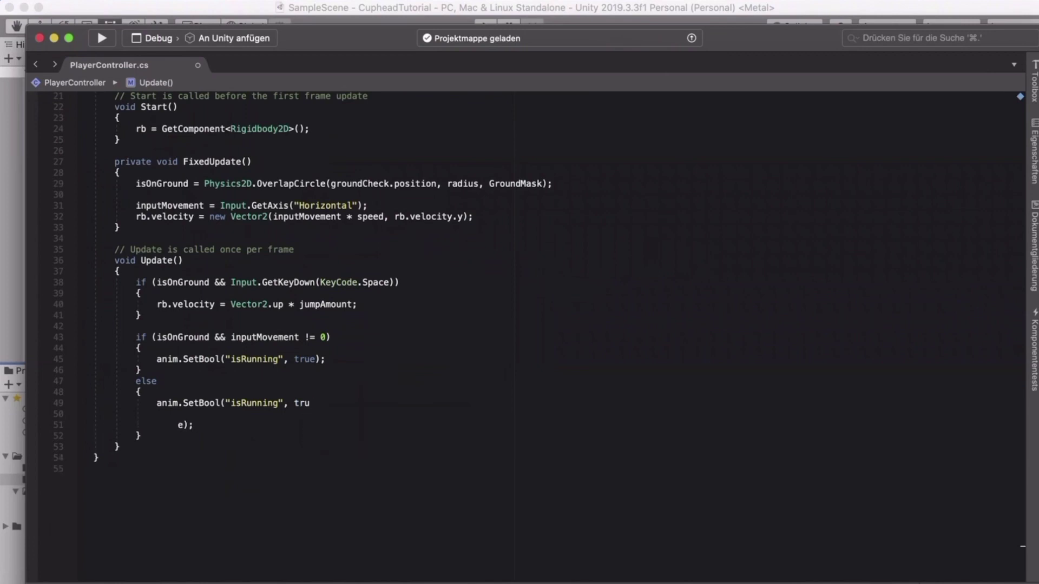
key(BackSpace)
key(BackSpace)
key(BackSpace)
key(BackSpace)
key(BackSpace)
text(fals)
Save PlayerController.cs, then assign PlayerSprite to the Player Controller's Anim field in Unity.
click(341, 410)
click(119, 1)
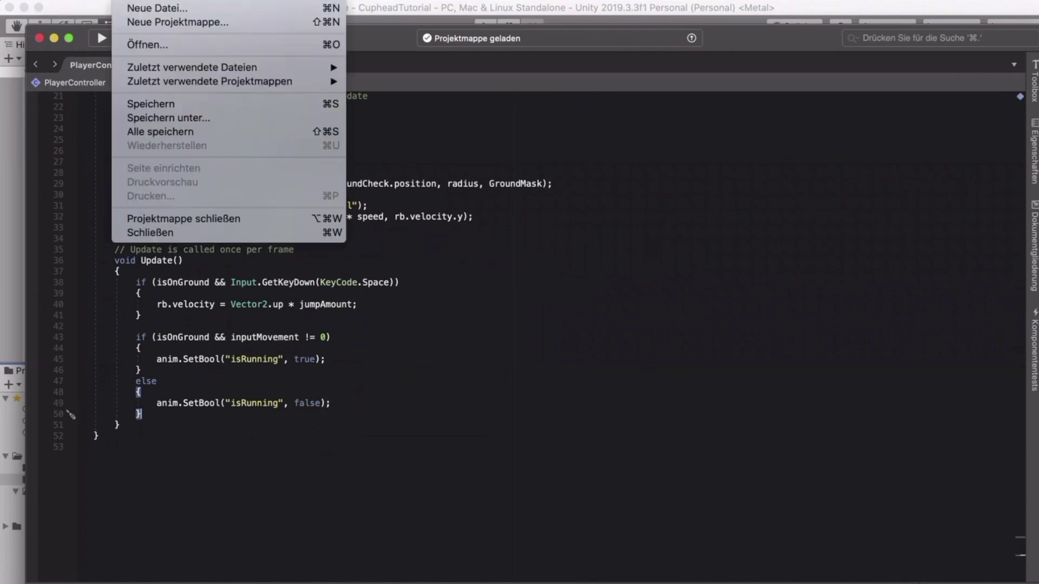
click(142, 102)
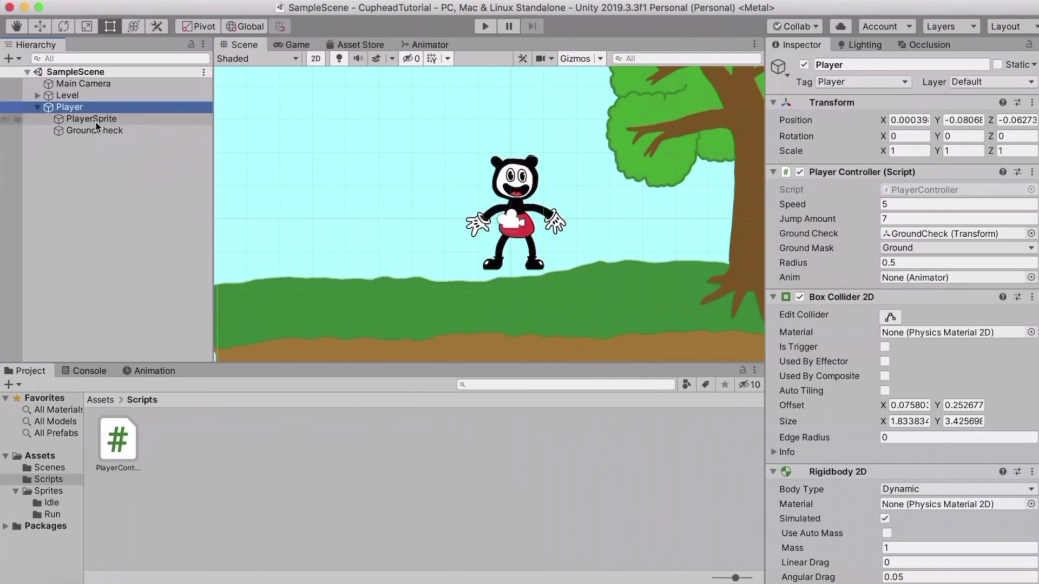
drag(92, 119, 920, 276)
Play the scene, run the character right and left with the arrow keys, then stop playback.
click(485, 26)
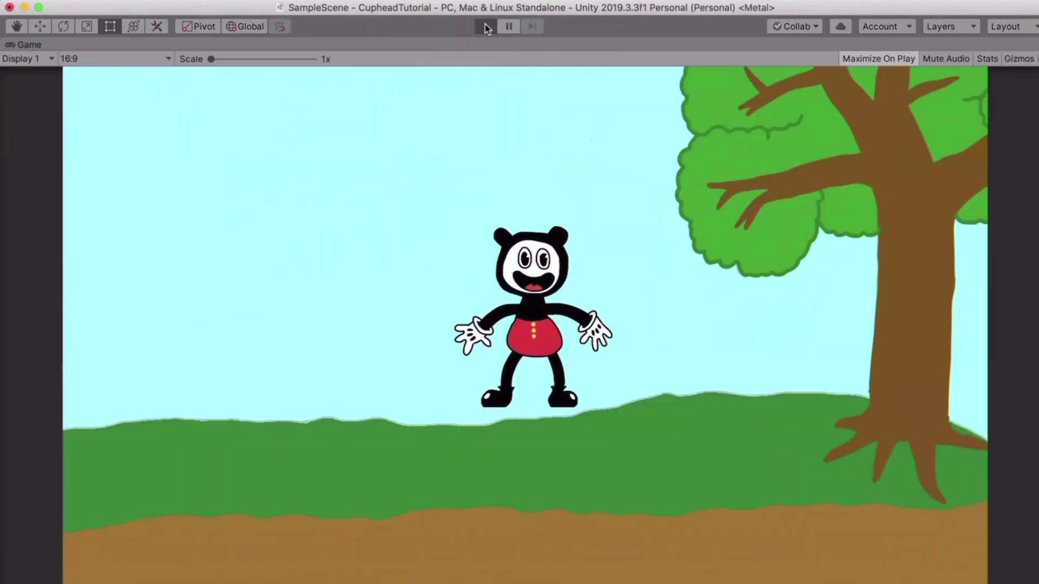
key(Right)
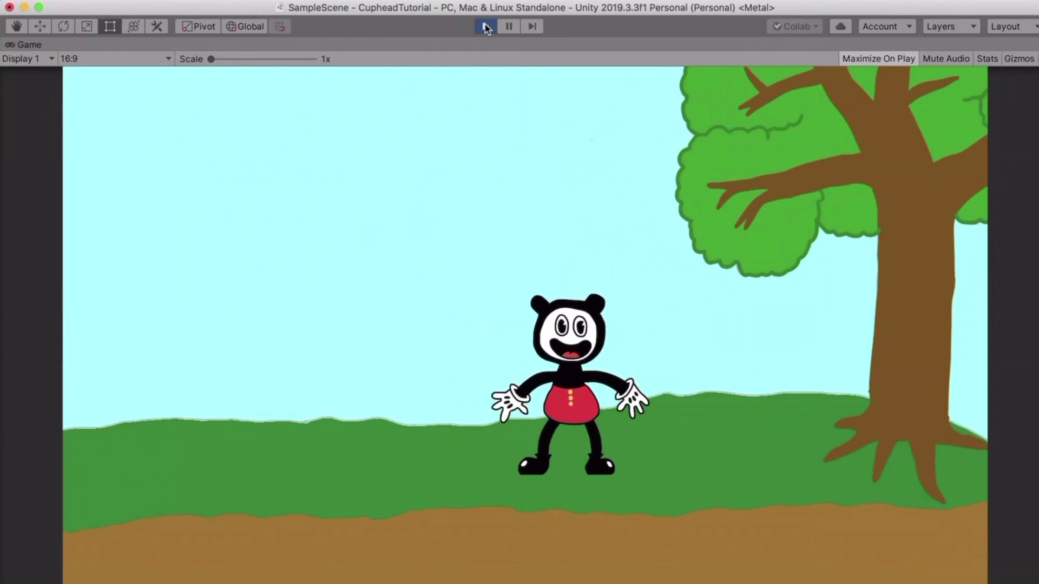
key(Right)
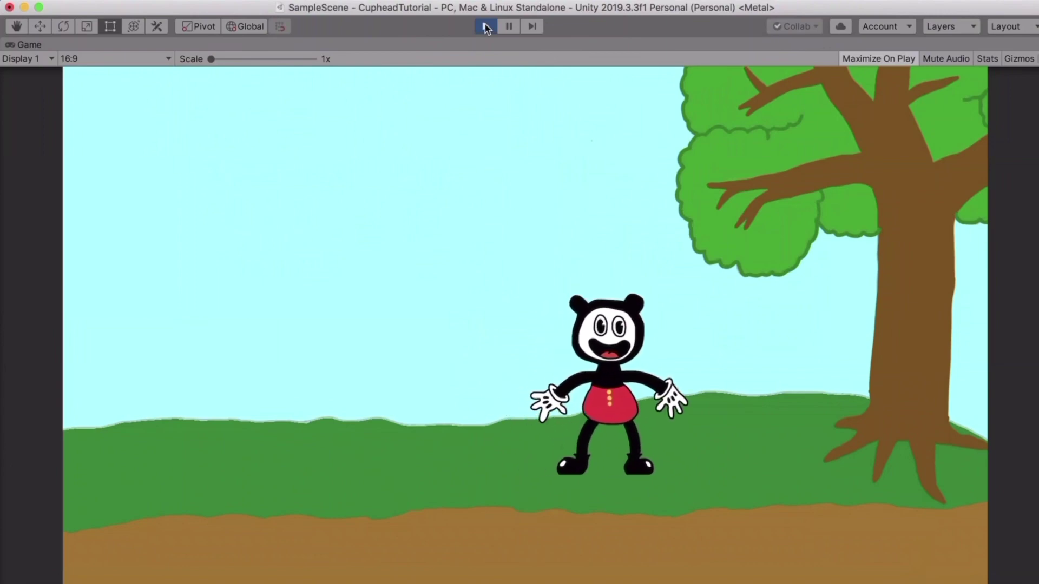
key(Left)
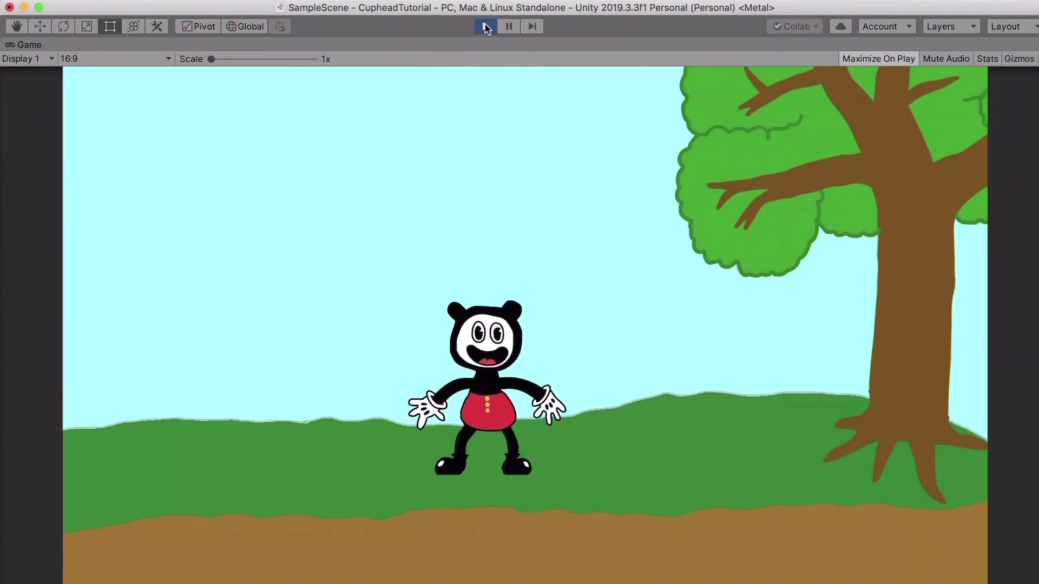
key(Right)
key(Left)
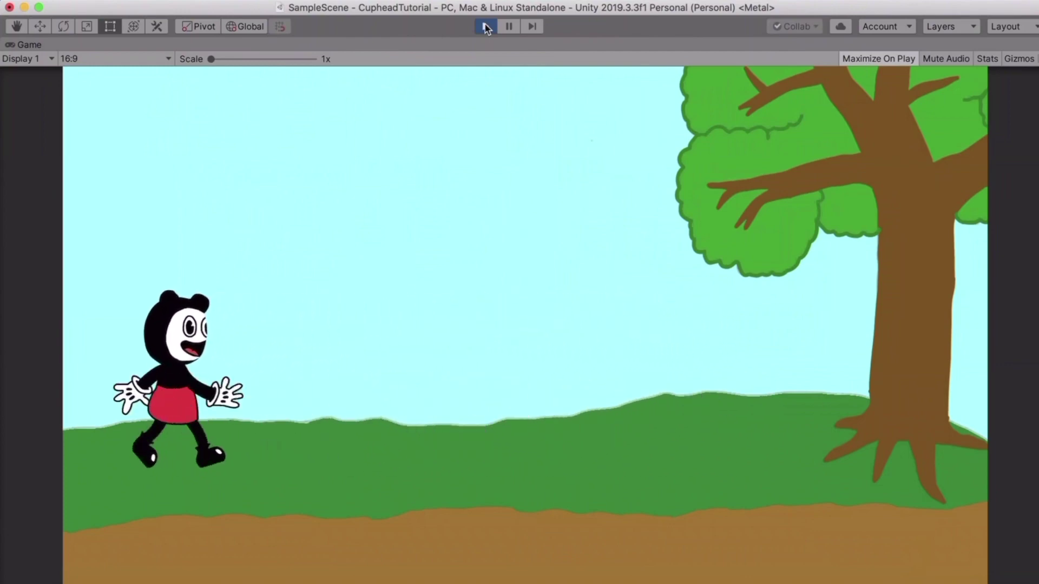
key(Right)
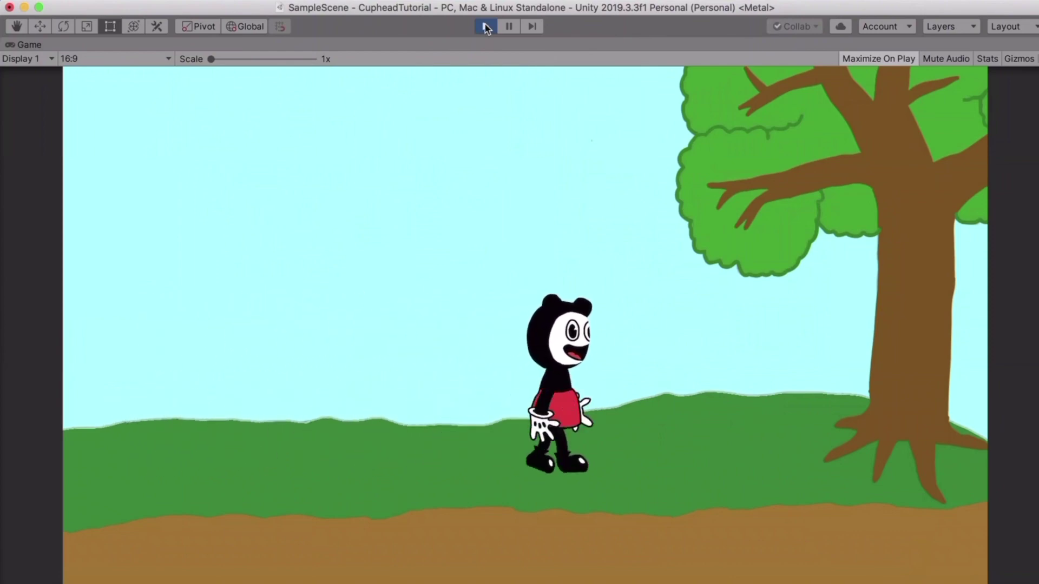
key(Left)
key(Right)
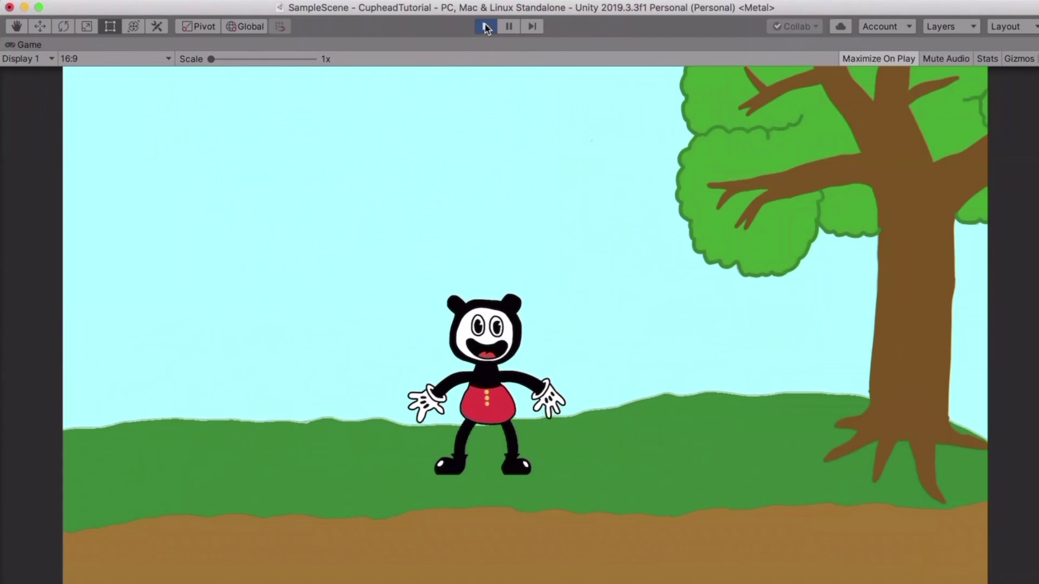
click(486, 26)
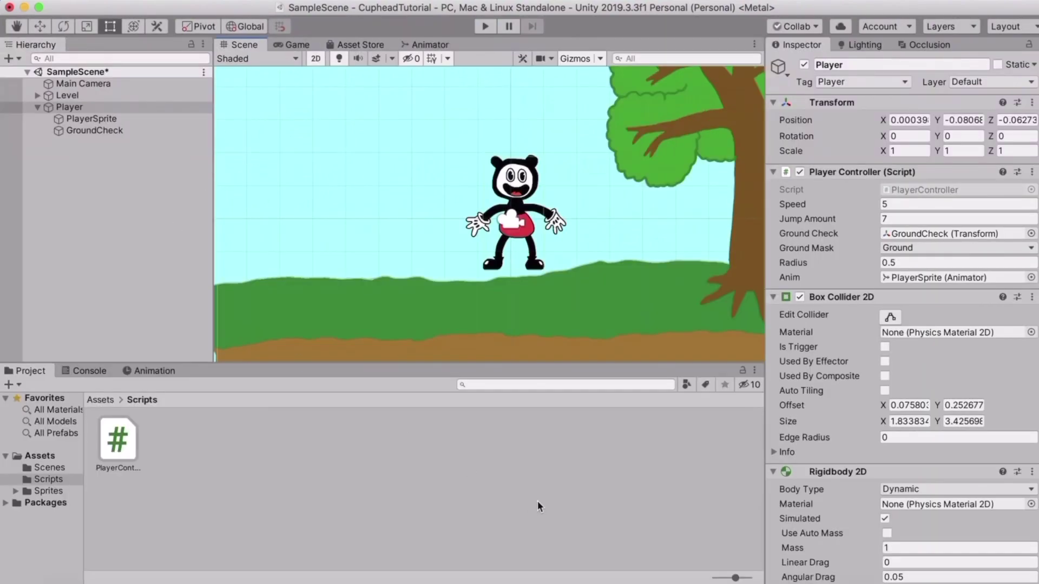
click(537, 502)
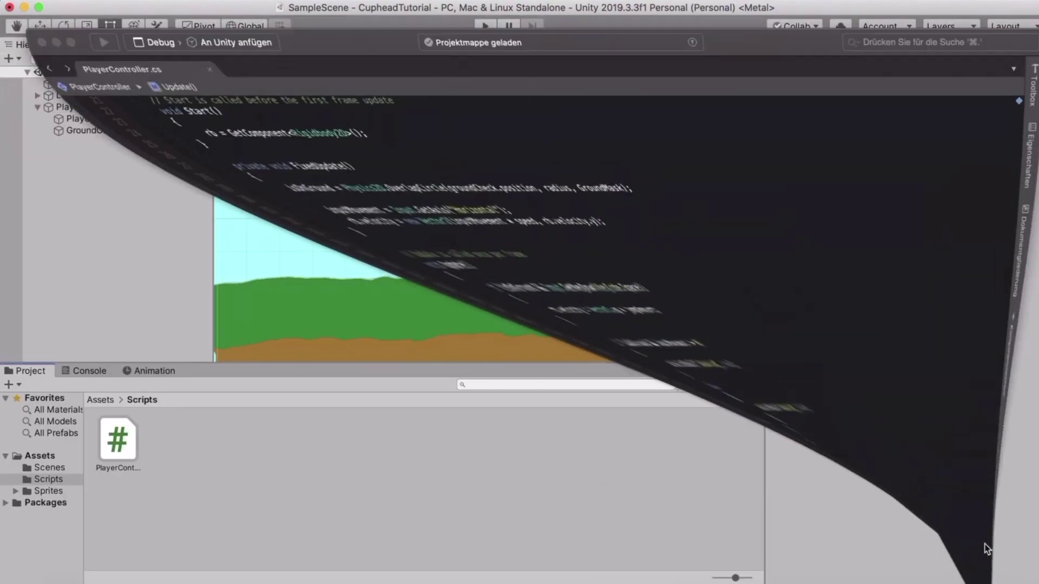